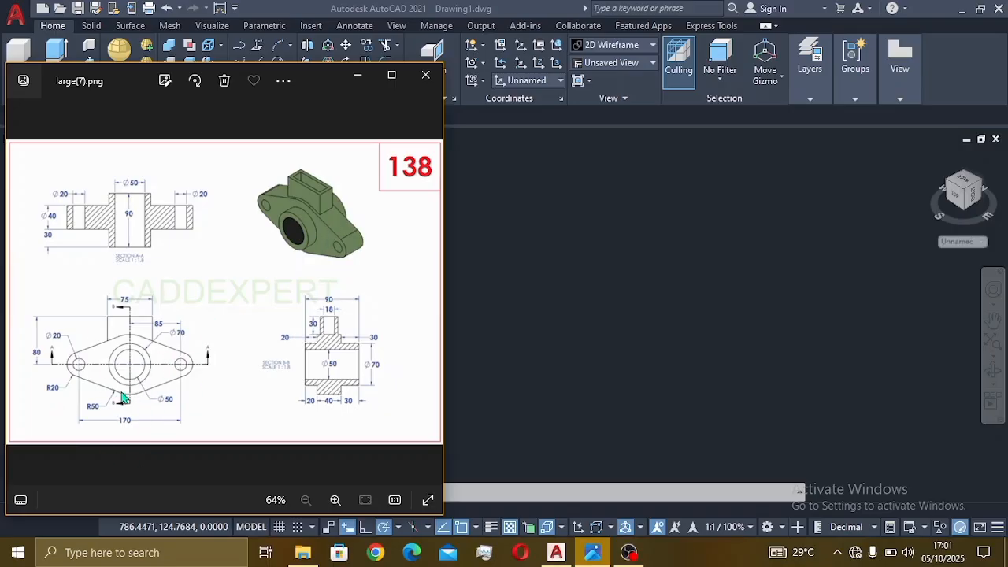
- Zoom into the bearing block reference image in Photos, then return to the empty AutoCAD drawing
{"action": "scroll", "coordinate": [122, 398], "scroll_direction": "up", "scroll_amount": 1}
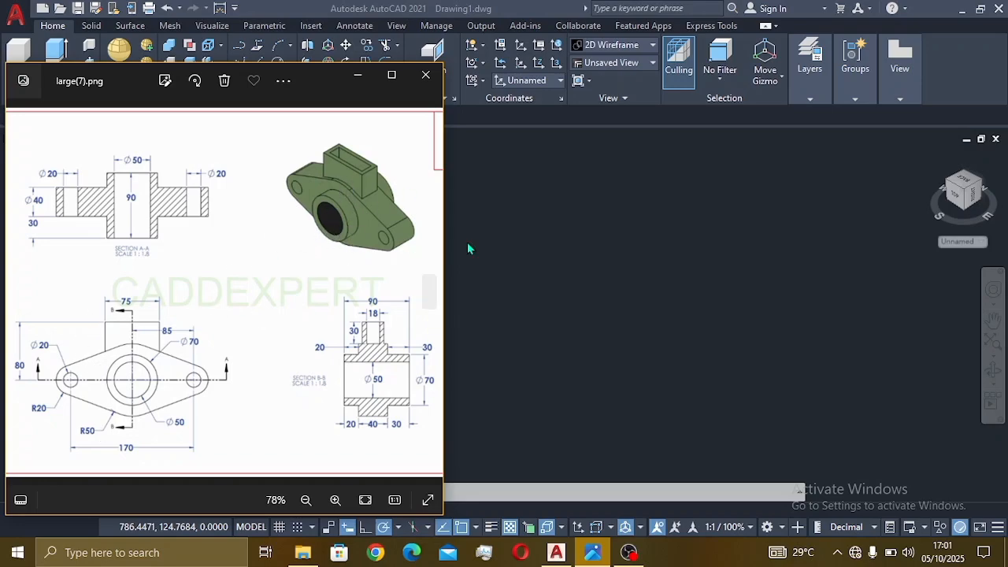
{"action": "left_click", "coordinate": [507, 254]}
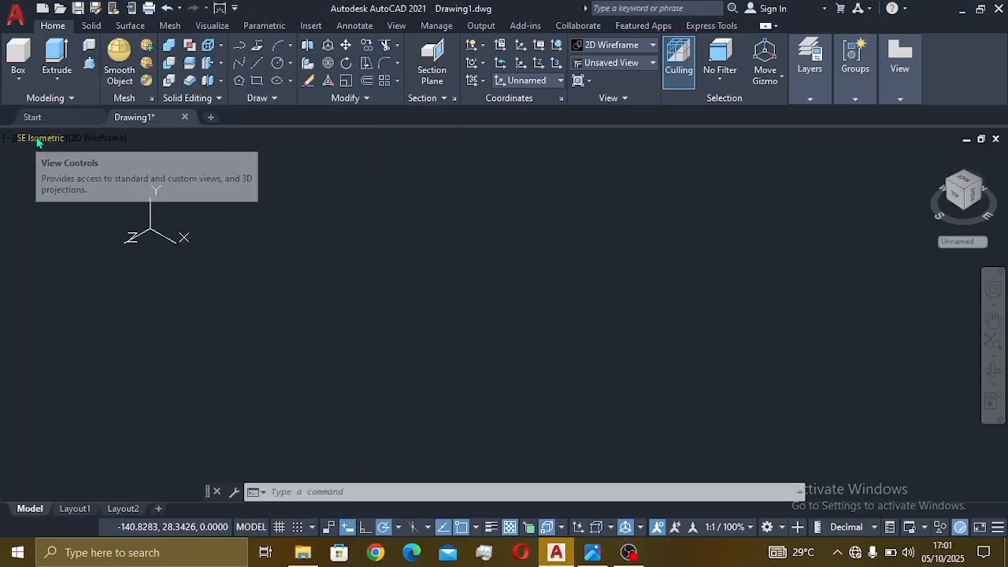
- Align the UCS to Front and switch the viewport to SE Isometric
{"action": "left_click", "coordinate": [542, 85]}
{"action": "left_click", "coordinate": [525, 184]}
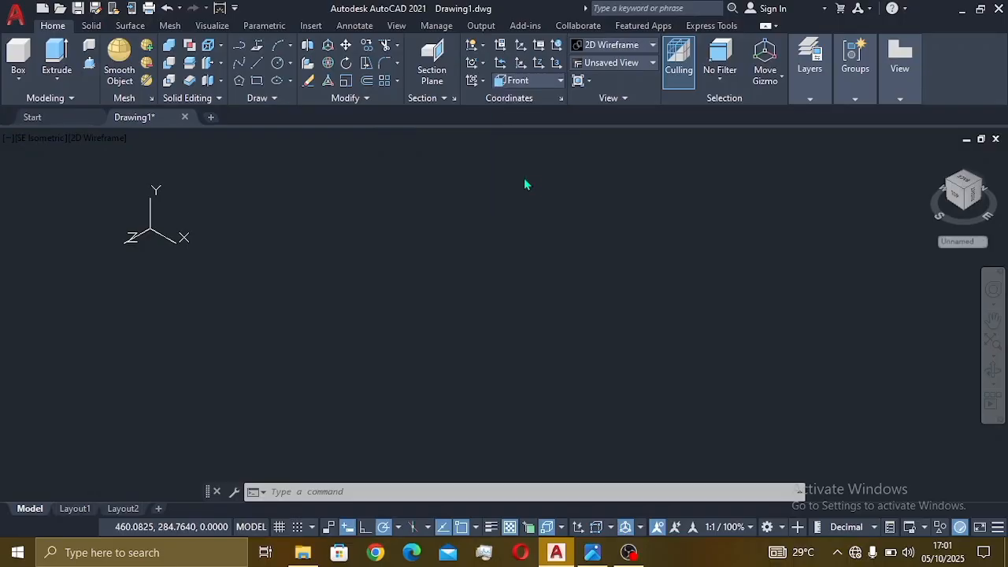
{"action": "left_click", "coordinate": [37, 139]}
{"action": "left_click", "coordinate": [85, 288]}
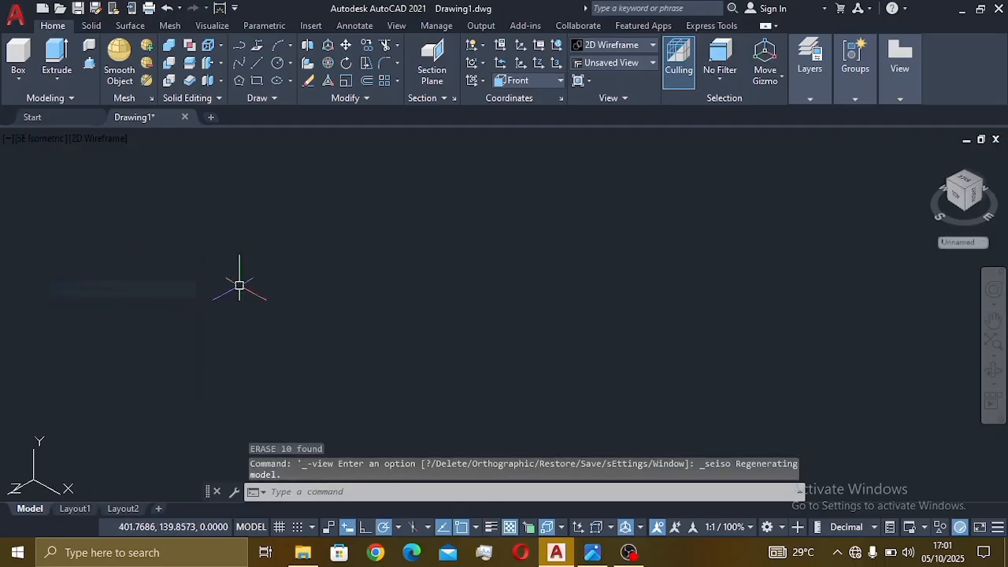
- After checking the reference, draw a 170-unit line between the bolt-hole centres
{"action": "left_click", "coordinate": [592, 552]}
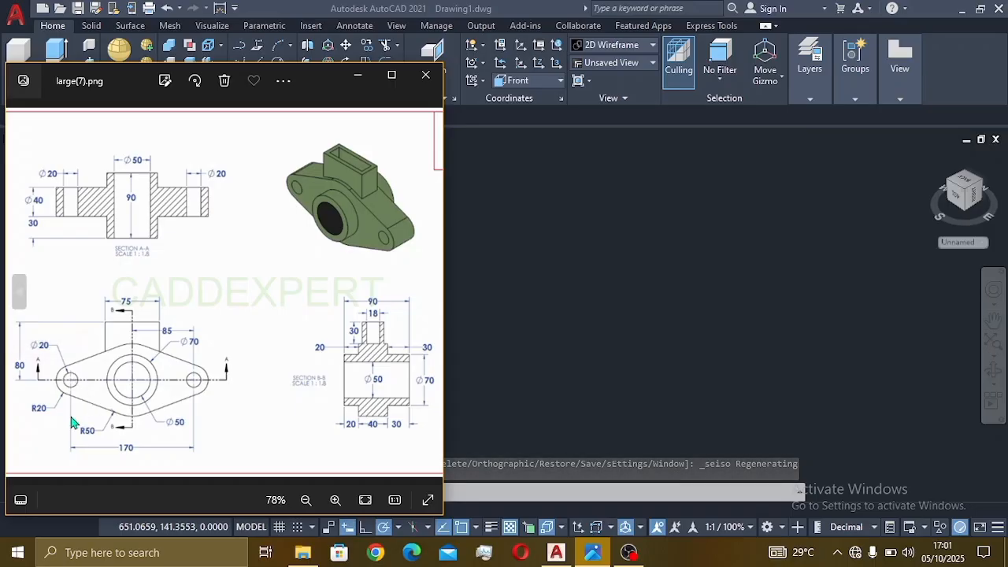
{"action": "left_click", "coordinate": [559, 258]}
{"action": "left_click", "coordinate": [259, 63]}
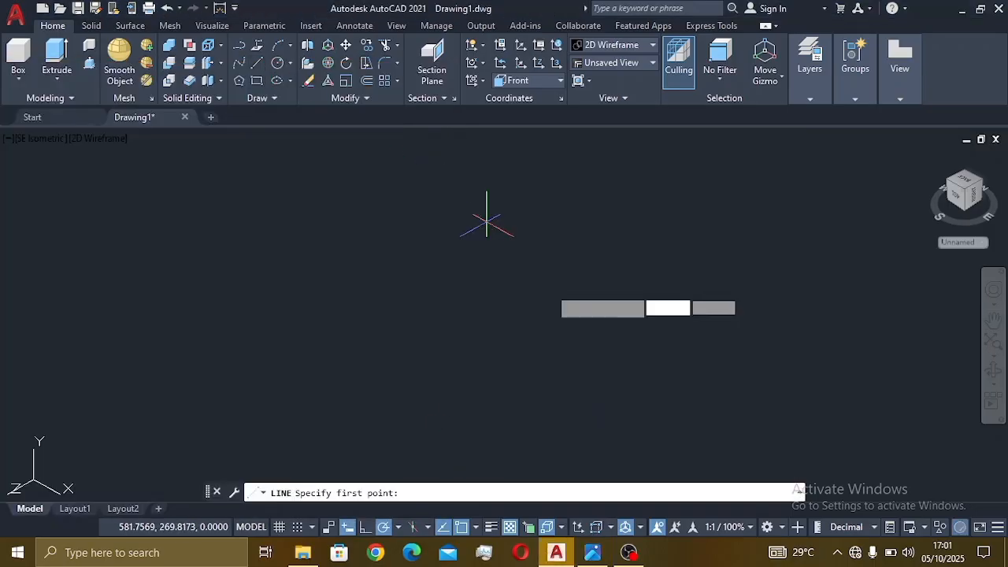
{"action": "left_click", "coordinate": [542, 284]}
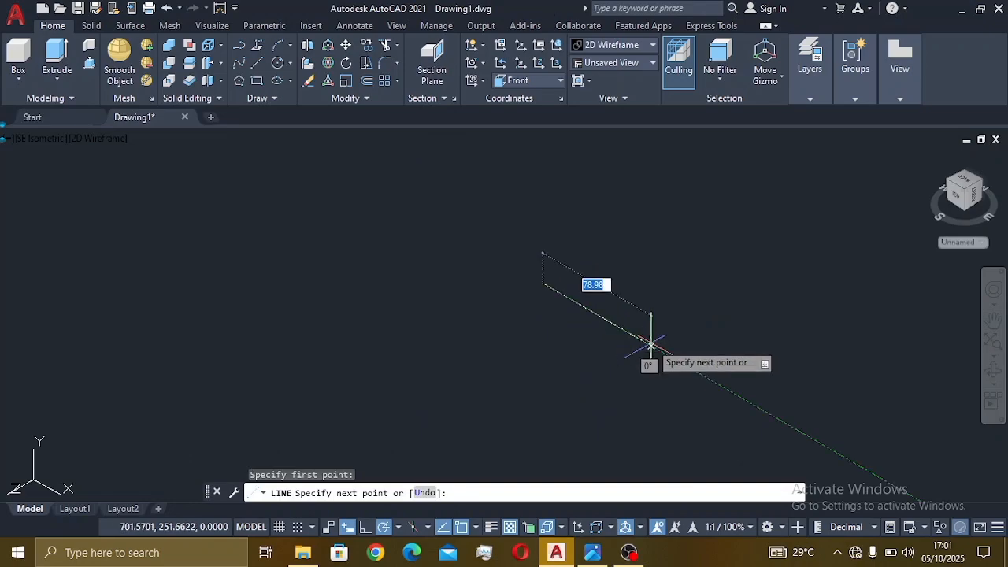
{"action": "type", "text": "17"}
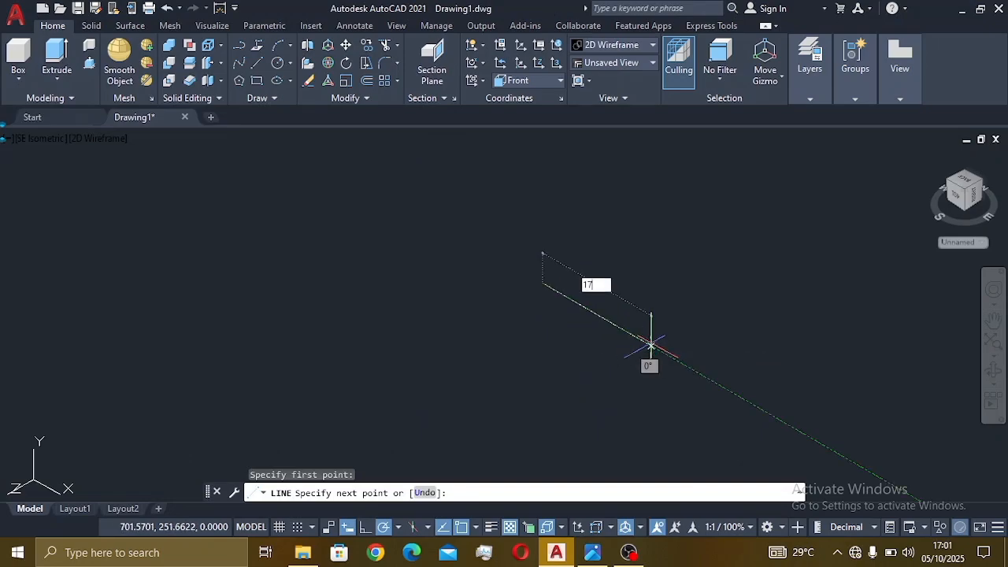
{"action": "type", "text": "0"}
{"action": "key", "text": "Return"}
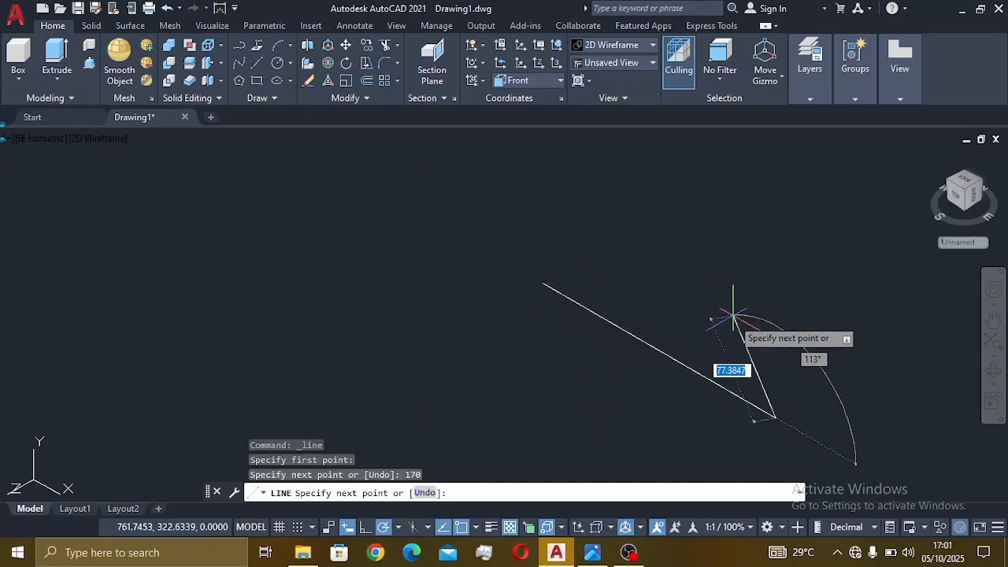
{"action": "key", "text": "Escape"}
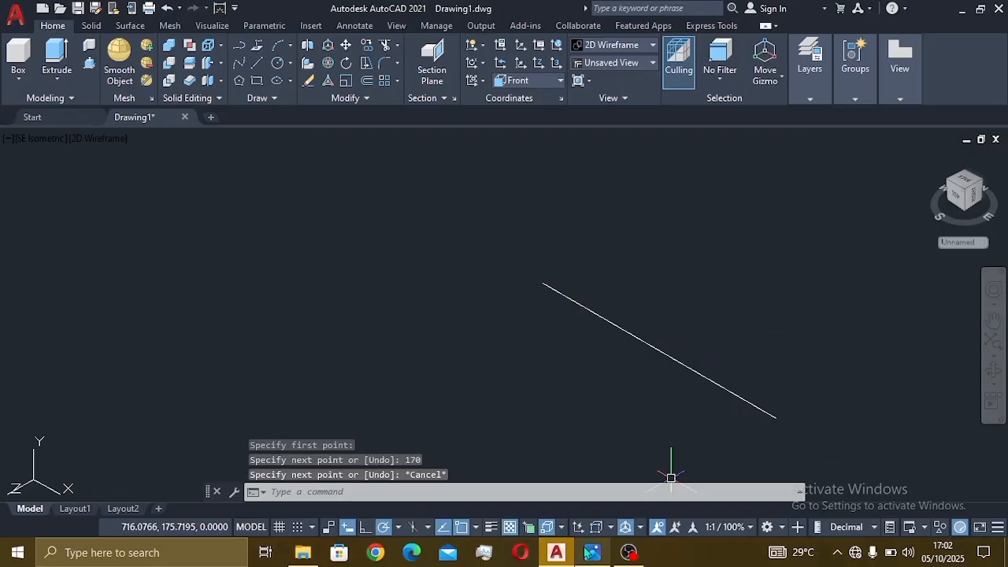
{"action": "left_click", "coordinate": [592, 553]}
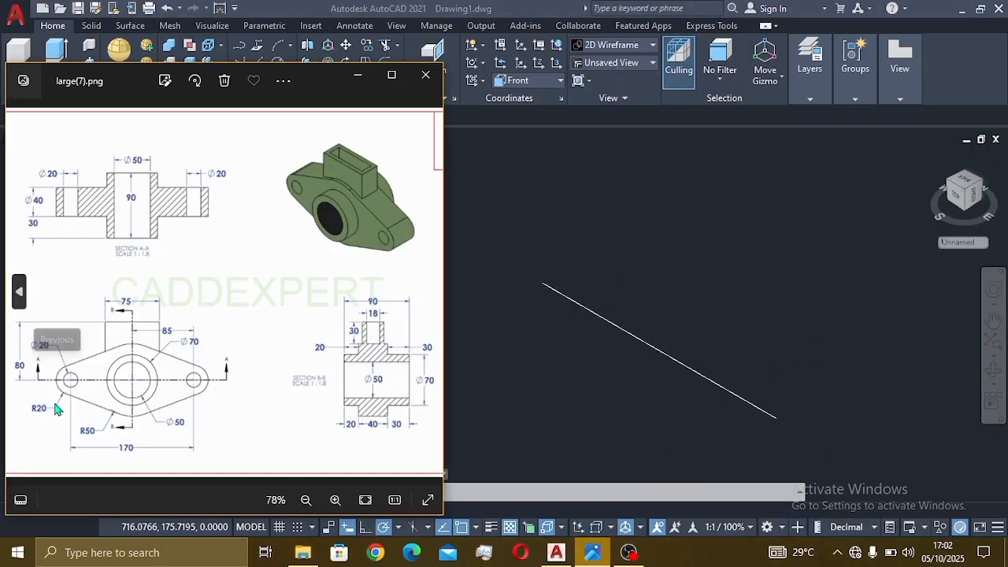
- Draw a radius-20 circle and a diameter-20 circle concentric at the line's start point
{"action": "left_click", "coordinate": [546, 258]}
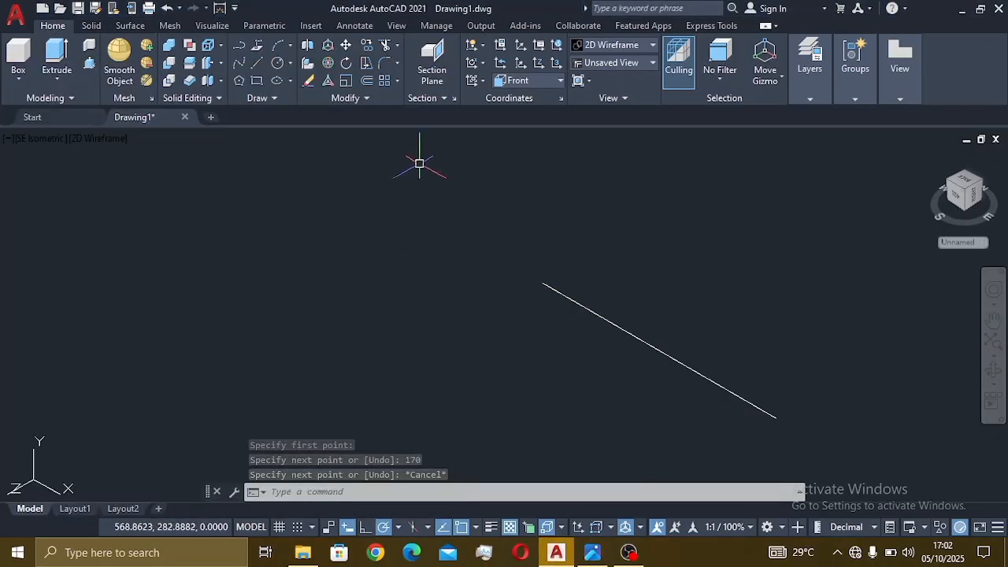
{"action": "left_click", "coordinate": [277, 64]}
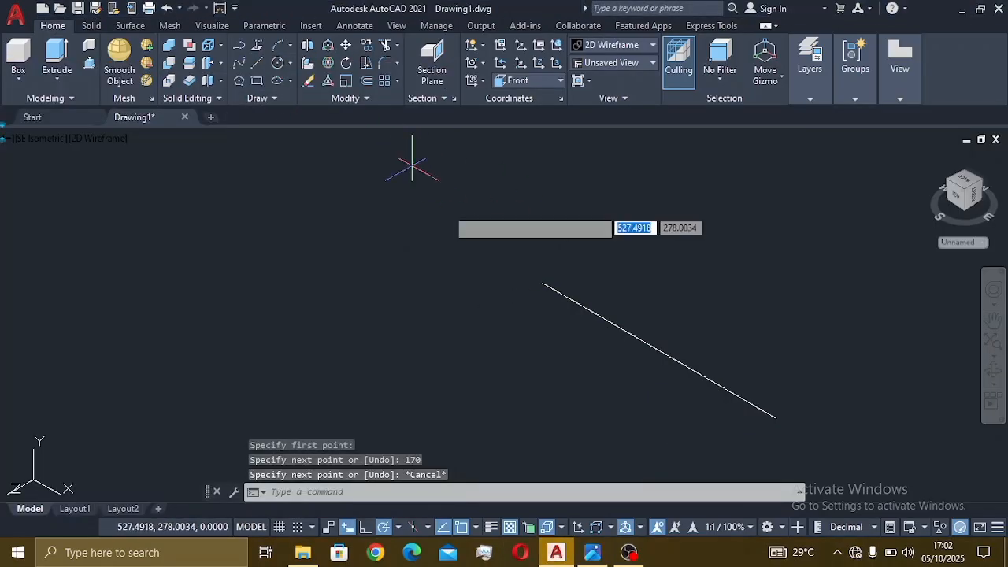
{"action": "left_click", "coordinate": [542, 283]}
{"action": "type", "text": "2"}
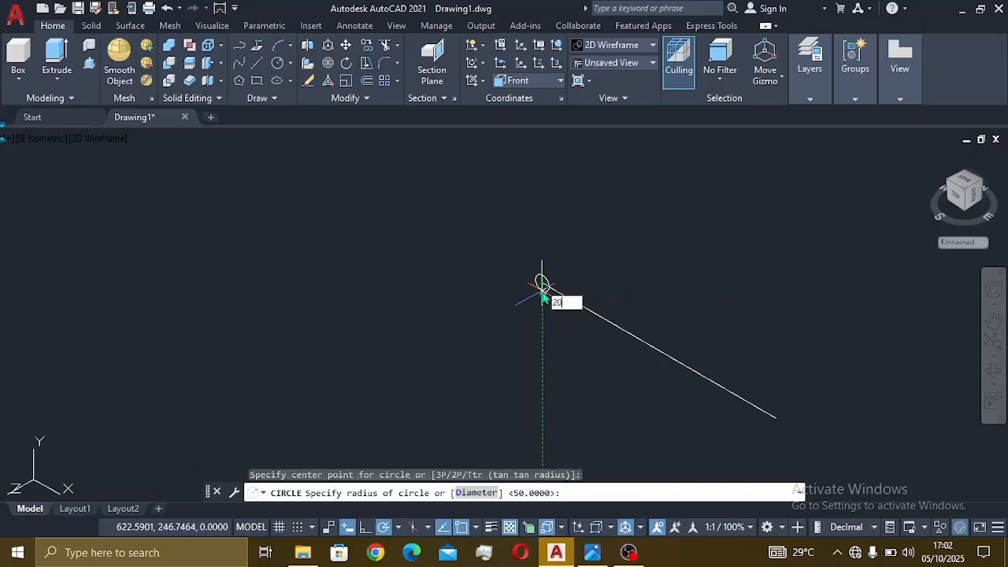
{"action": "type", "text": "0"}
{"action": "key", "text": "Return"}
{"action": "left_click", "coordinate": [291, 64]}
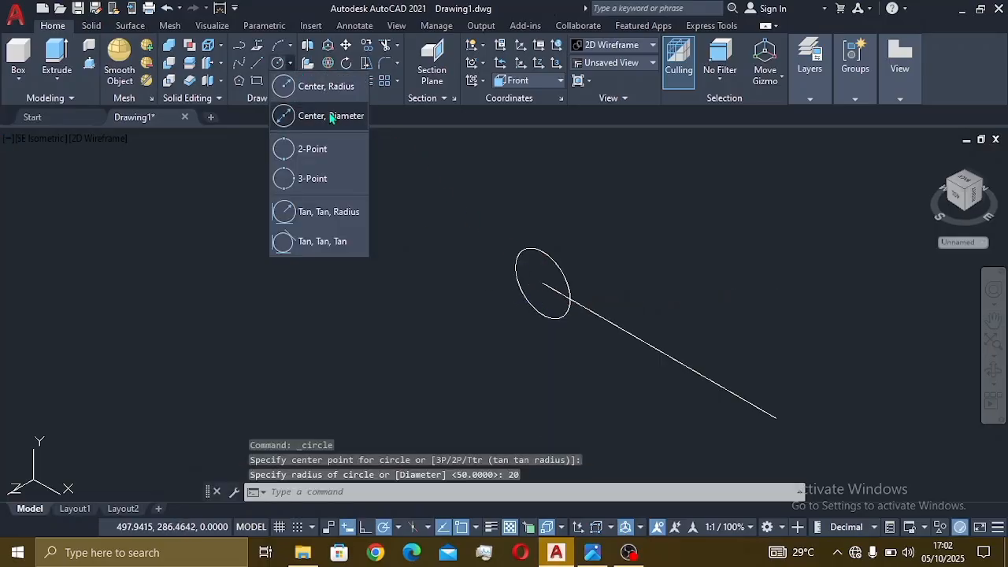
{"action": "left_click", "coordinate": [333, 114]}
{"action": "left_click", "coordinate": [543, 282]}
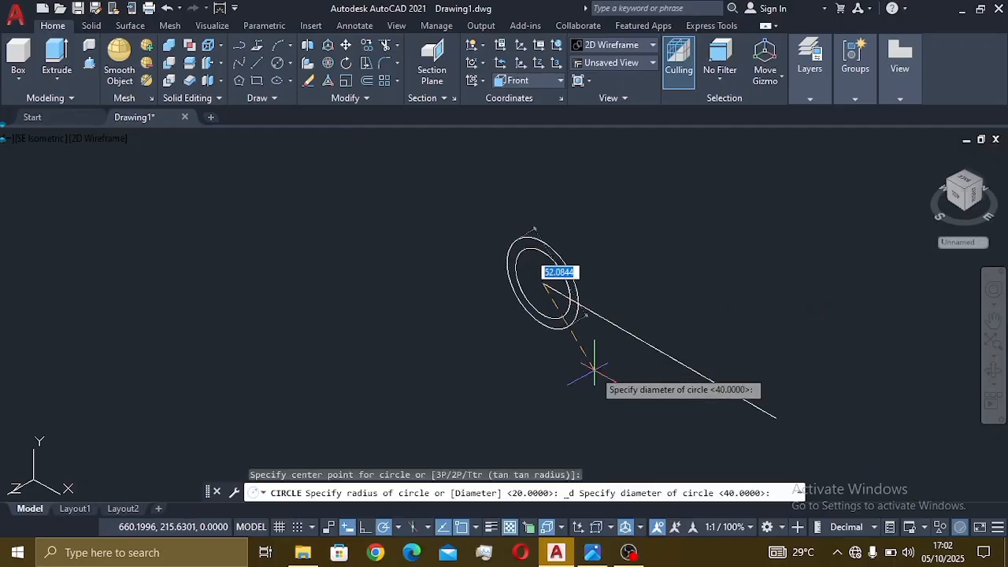
{"action": "key", "text": "Return"}
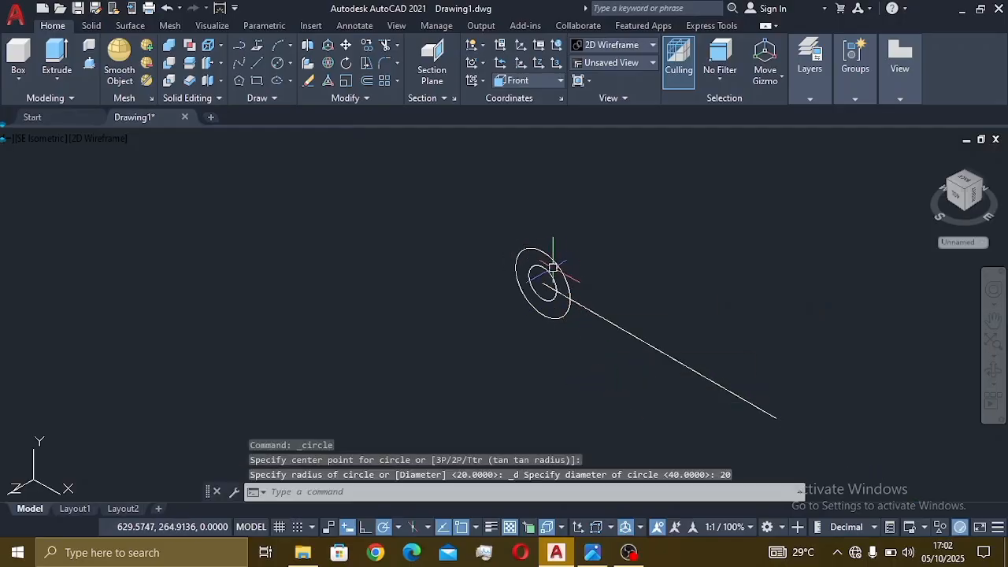
- Copy both circles and the line so a matching circle pair sits at the line's far end
{"action": "left_click", "coordinate": [553, 268]}
{"action": "left_click", "coordinate": [712, 405]}
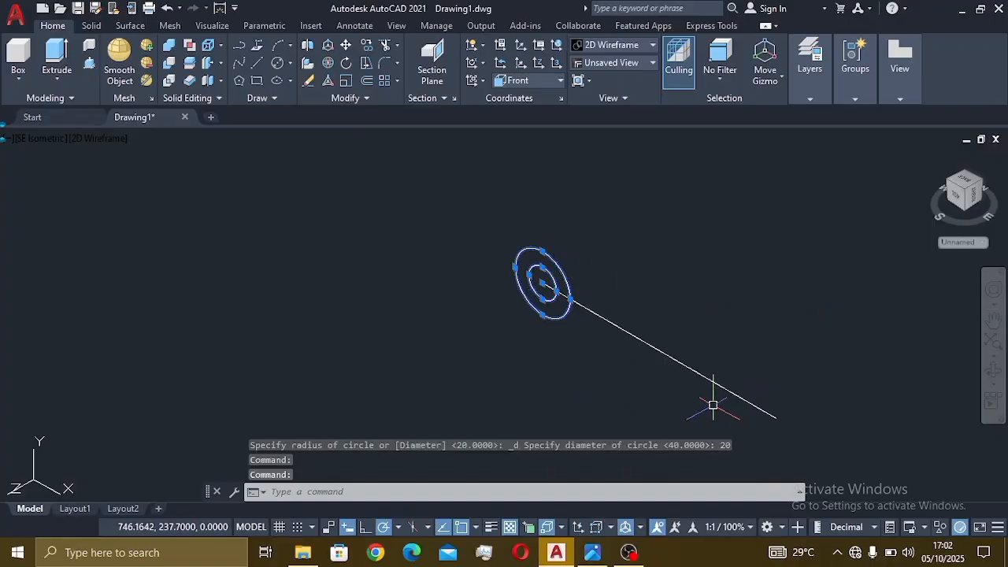
{"action": "left_click", "coordinate": [374, 47]}
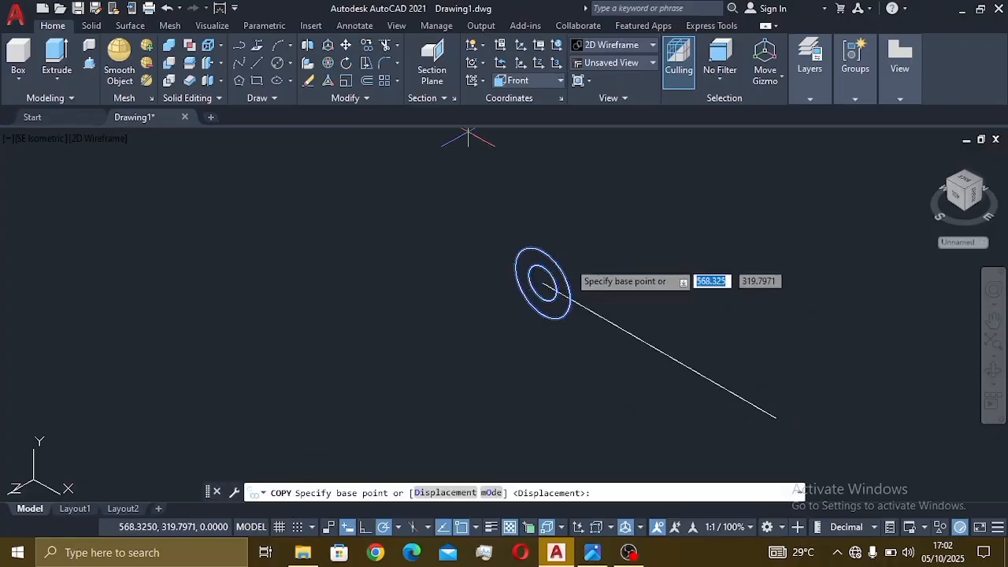
{"action": "left_click", "coordinate": [543, 282]}
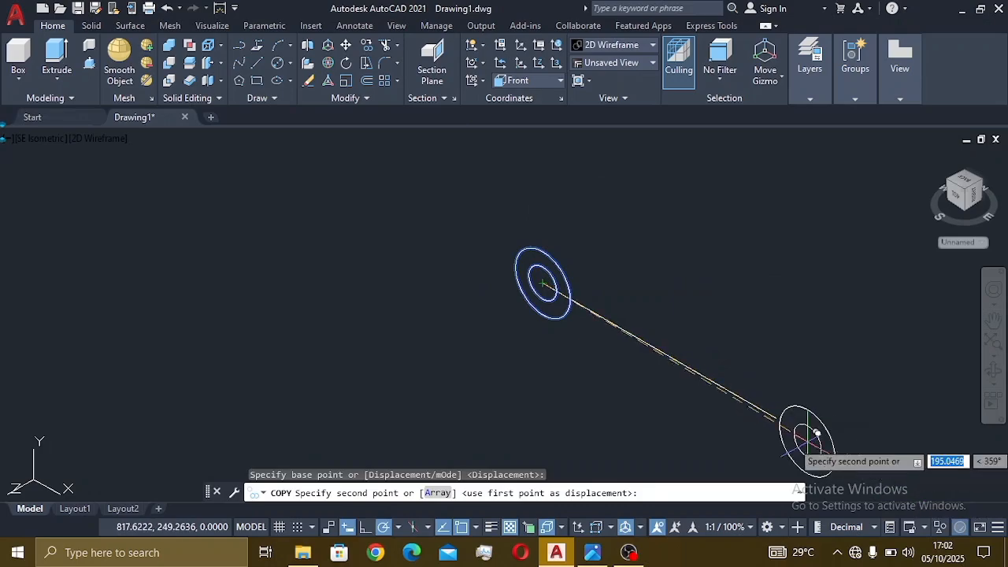
{"action": "left_click", "coordinate": [783, 411]}
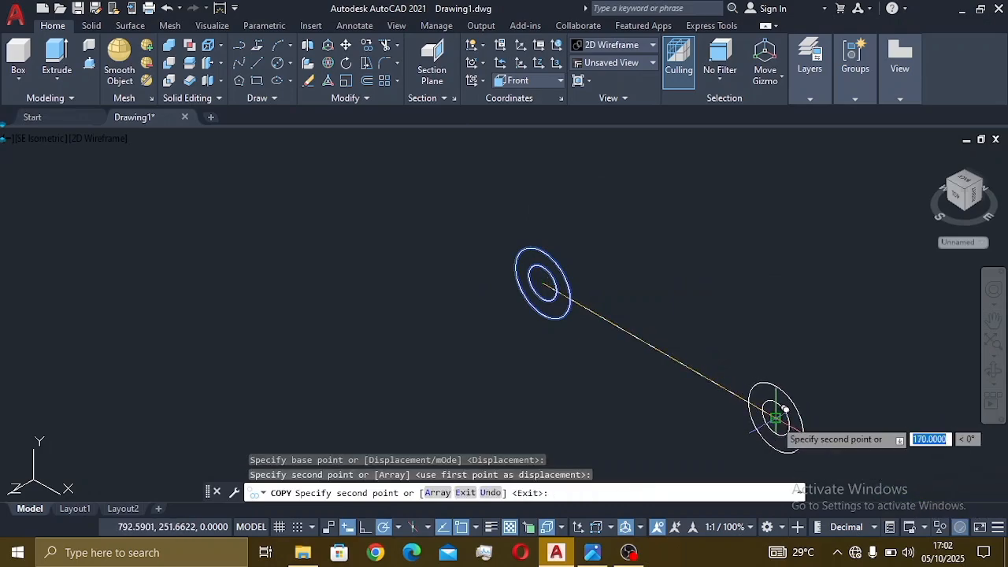
{"action": "key", "text": "Escape"}
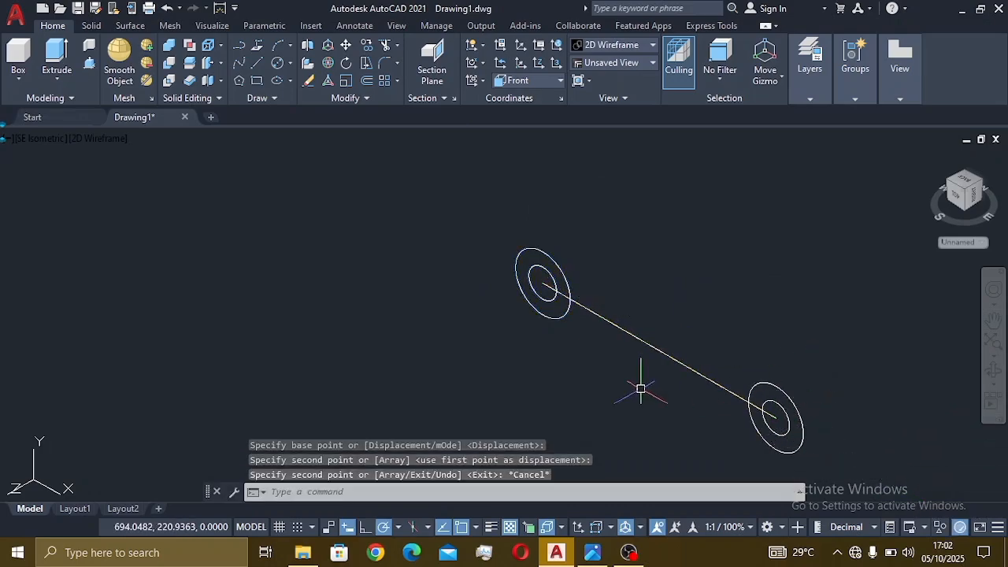
{"action": "scroll", "coordinate": [646, 391], "scroll_direction": "down", "scroll_amount": 2}
{"action": "scroll", "coordinate": [654, 395], "scroll_direction": "up", "scroll_amount": 1}
{"action": "mouse_move", "coordinate": [653, 394]}
{"action": "middle_mouse_down"}
{"action": "mouse_move", "coordinate": [653, 325]}
{"action": "mouse_move", "coordinate": [715, 352]}
{"action": "middle_mouse_up"}
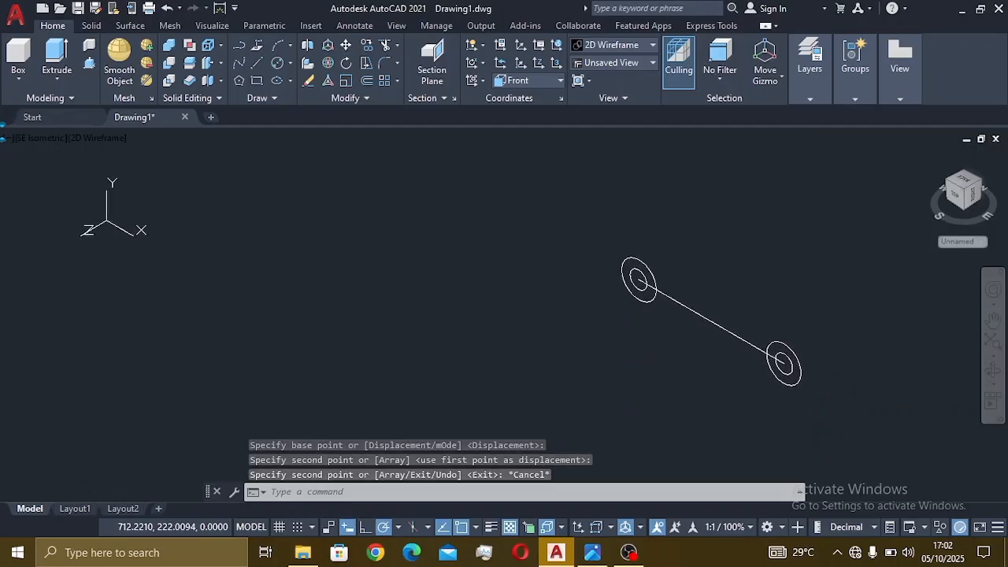
- Draw a radius-50 circle centred at the line's midpoint
{"action": "left_click", "coordinate": [592, 552]}
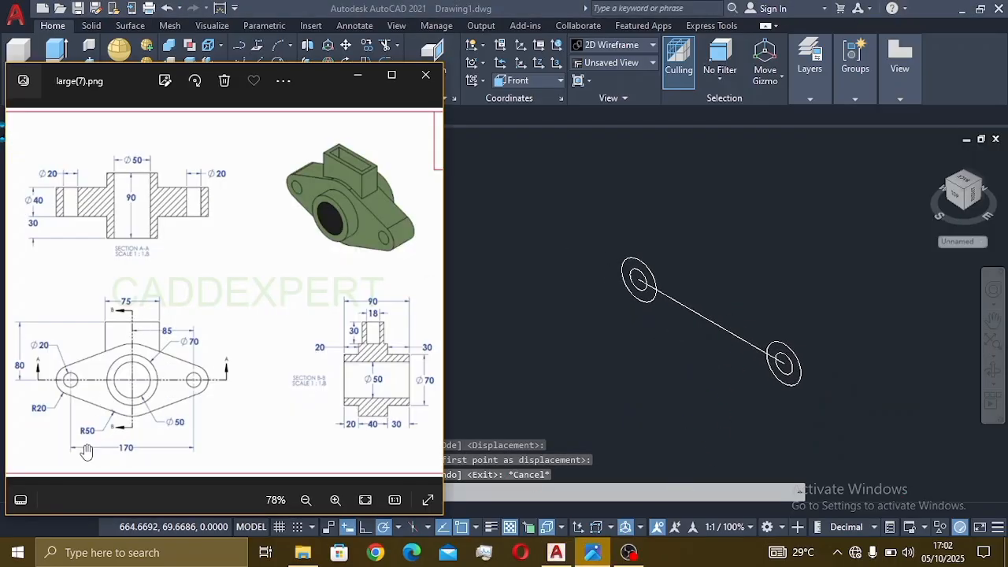
{"action": "left_click", "coordinate": [604, 301]}
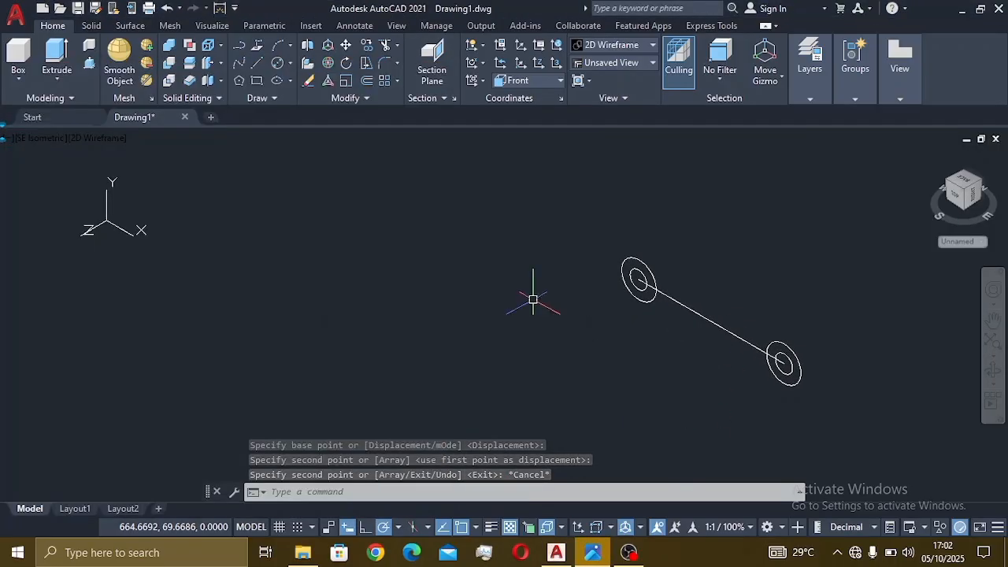
{"action": "left_click", "coordinate": [290, 64]}
{"action": "left_click", "coordinate": [315, 83]}
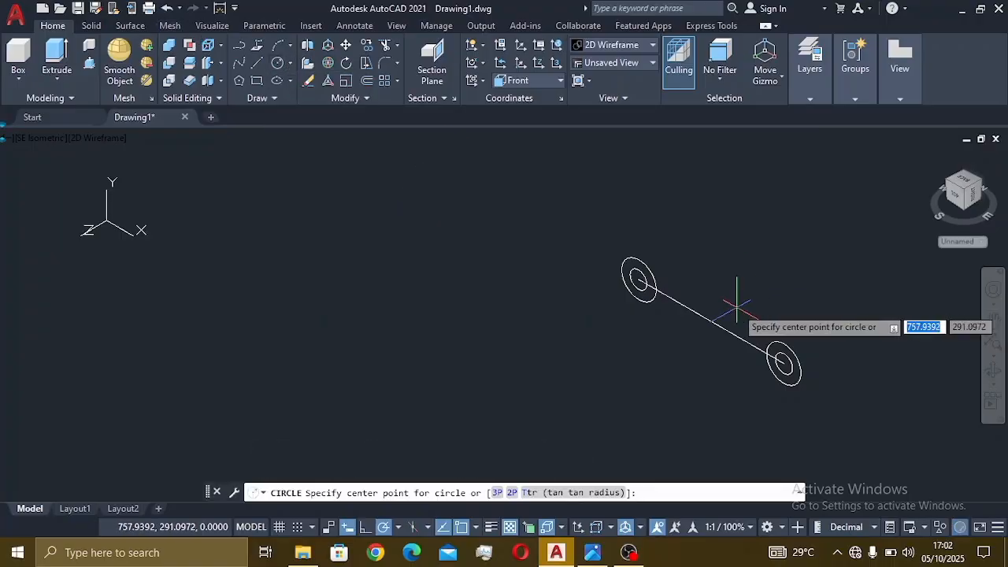
{"action": "left_click", "coordinate": [712, 322]}
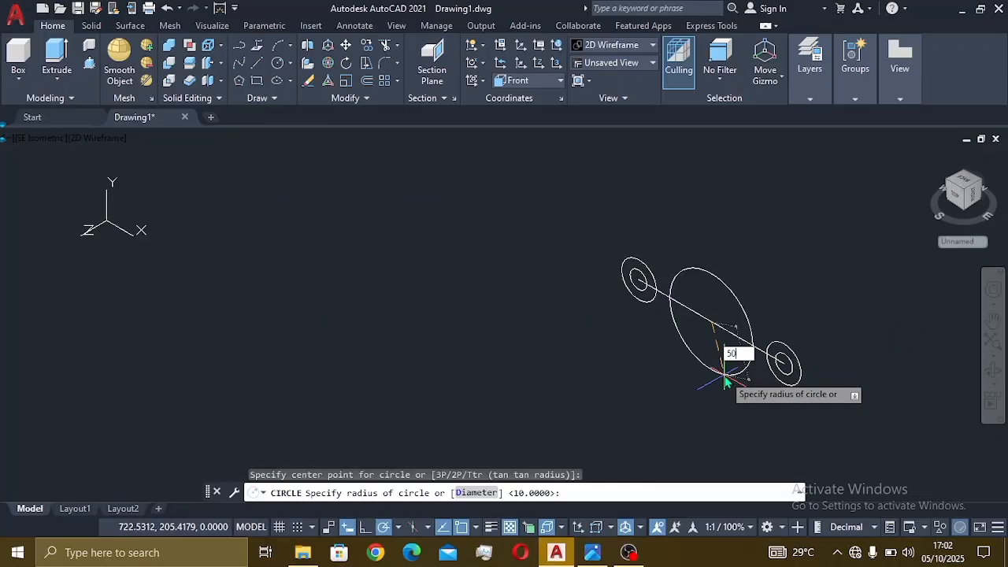
{"action": "key", "text": "Return"}
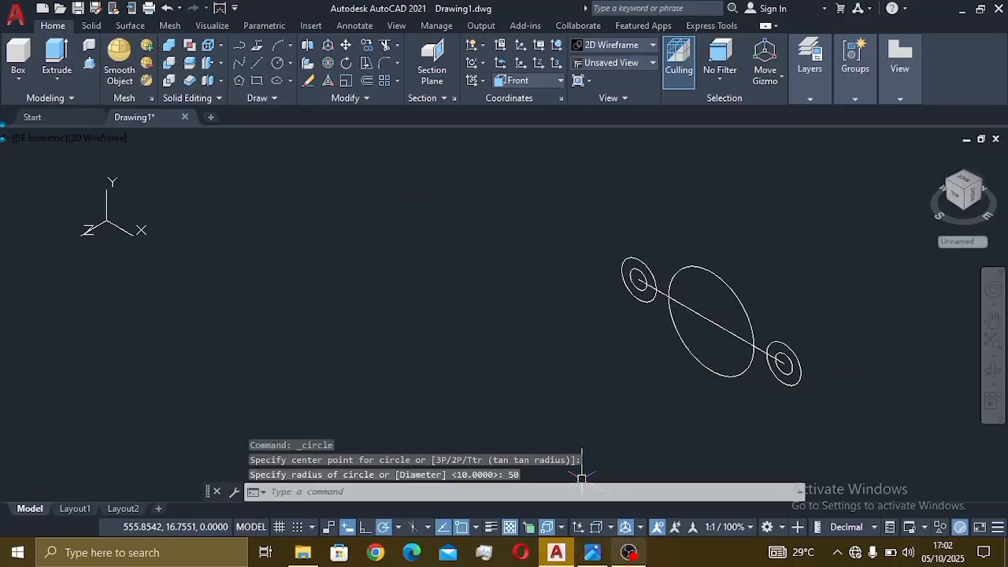
{"action": "left_click", "coordinate": [593, 552]}
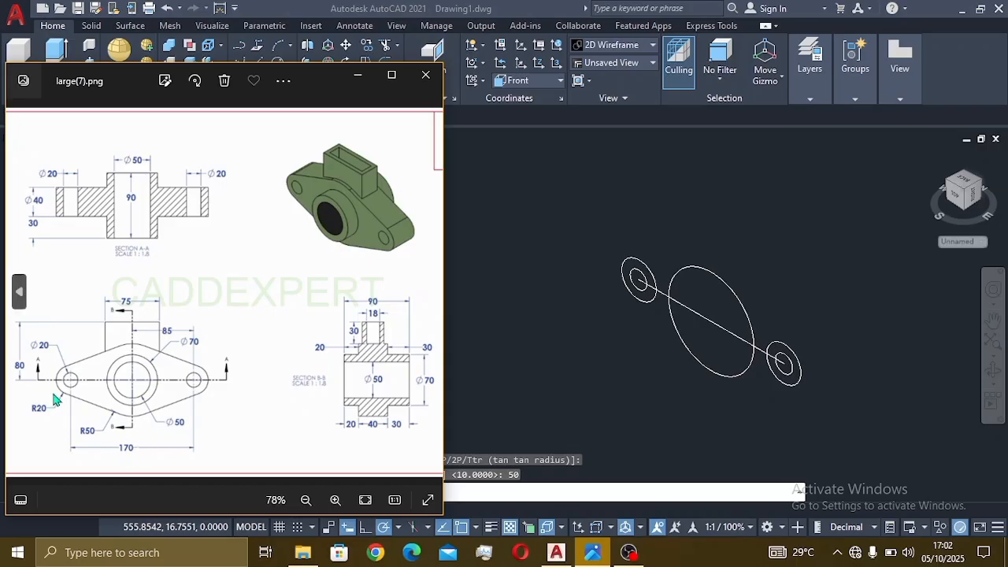
{"action": "left_click", "coordinate": [616, 315]}
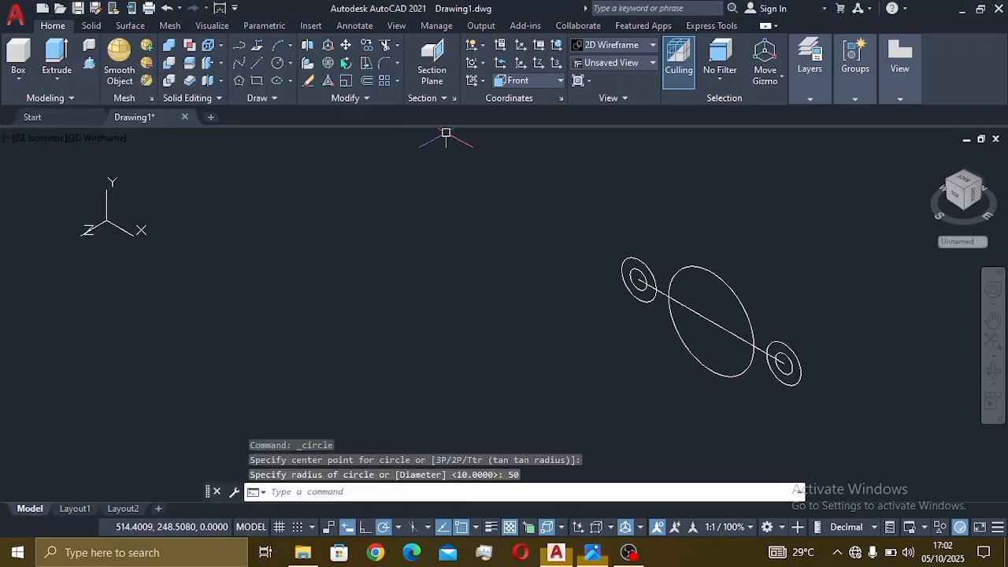
- Draw upper outline lines from the left circle over the hub to the right end circle
{"action": "left_click", "coordinate": [257, 65]}
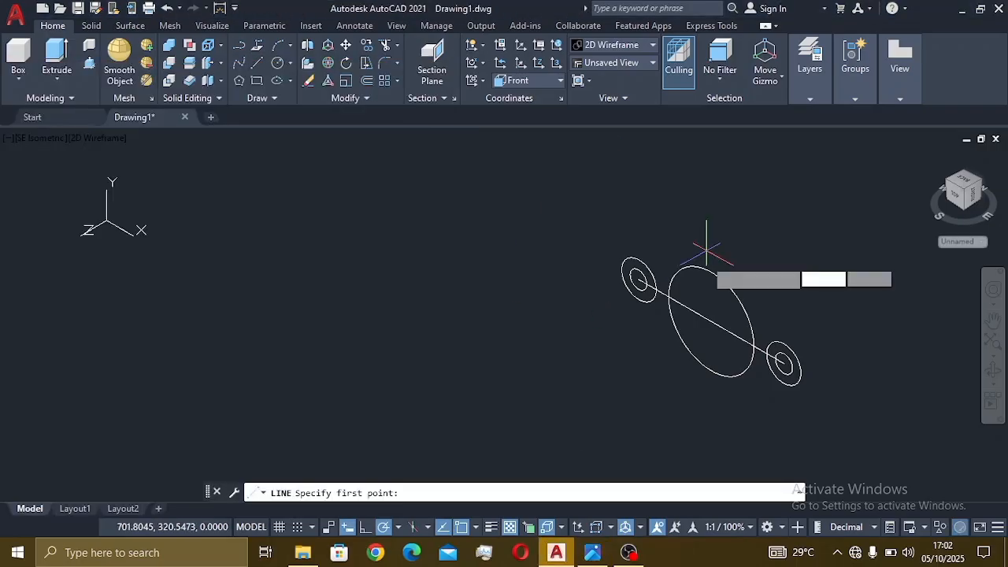
{"action": "left_click", "coordinate": [639, 277]}
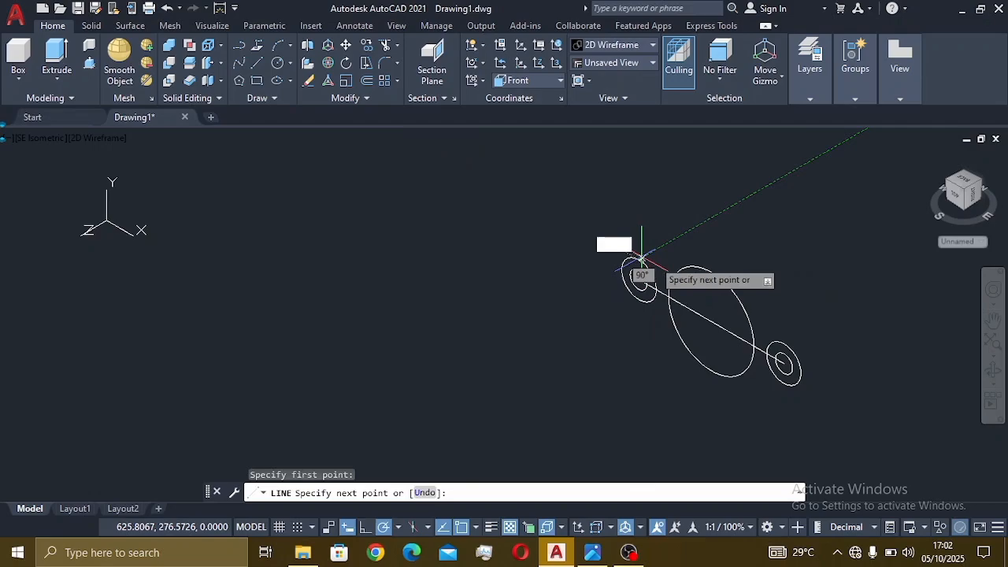
{"action": "left_click", "coordinate": [711, 272]}
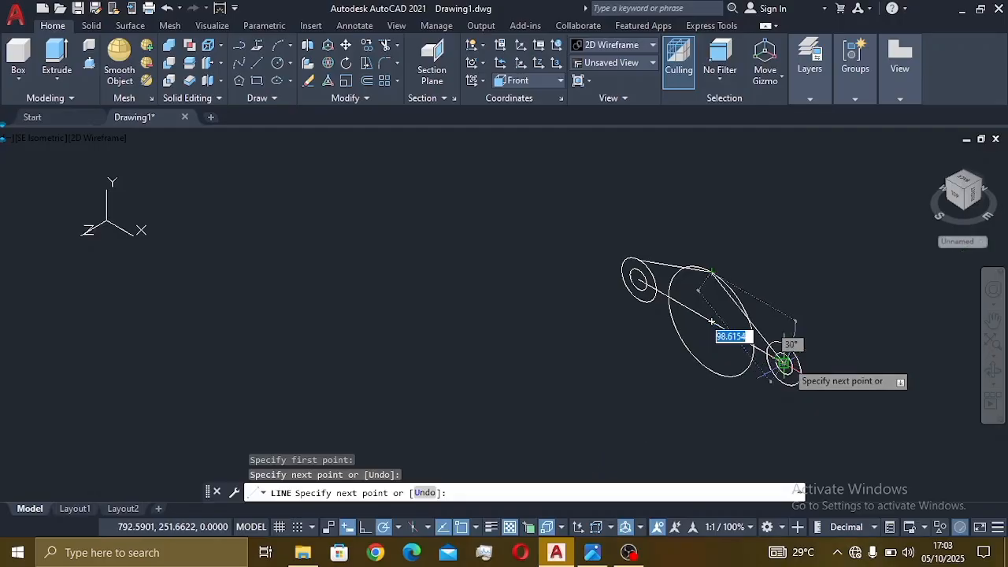
{"action": "left_click", "coordinate": [785, 340]}
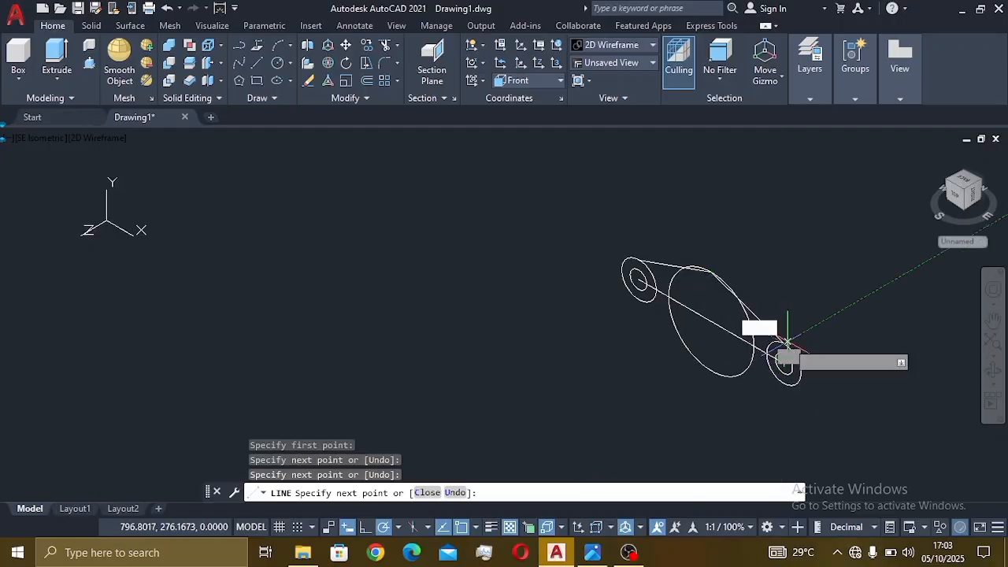
{"action": "left_click", "coordinate": [788, 384]}
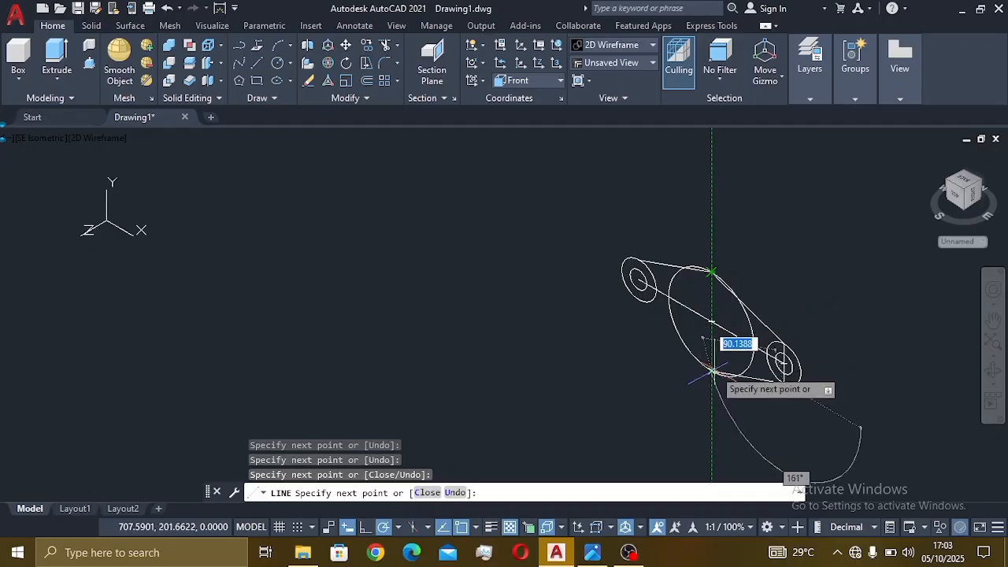
- Draw lower outline lines from the hub to the left circle and select the stray diagonal line
{"action": "left_click", "coordinate": [712, 370]}
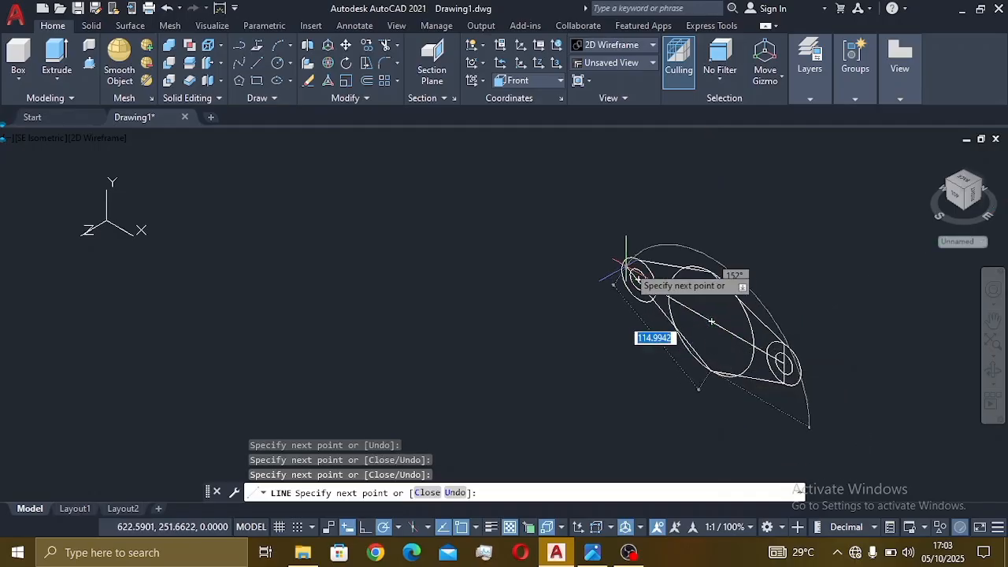
{"action": "scroll", "coordinate": [638, 278], "scroll_direction": "up", "scroll_amount": 3}
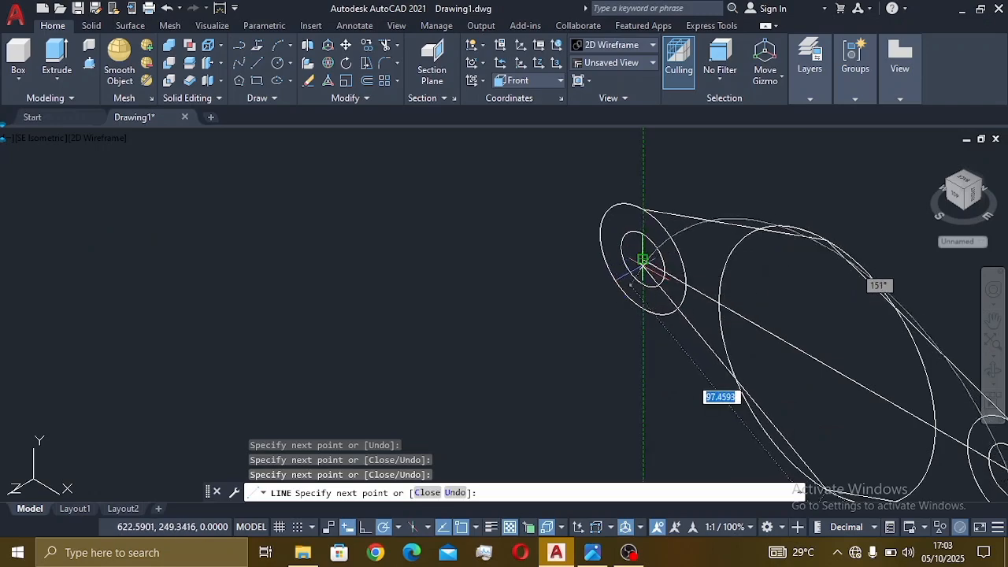
{"action": "left_click", "coordinate": [642, 259]}
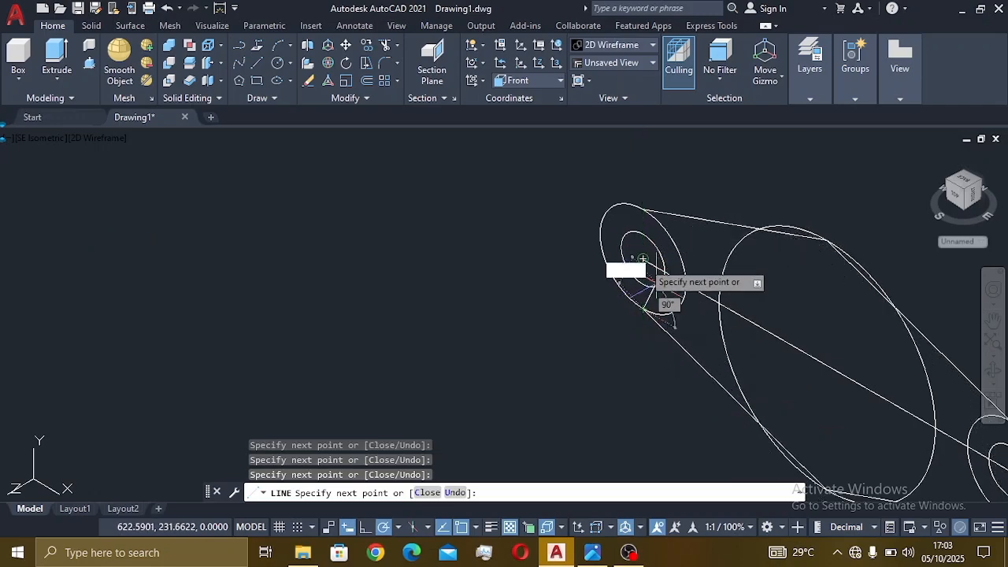
{"action": "left_click", "coordinate": [642, 309]}
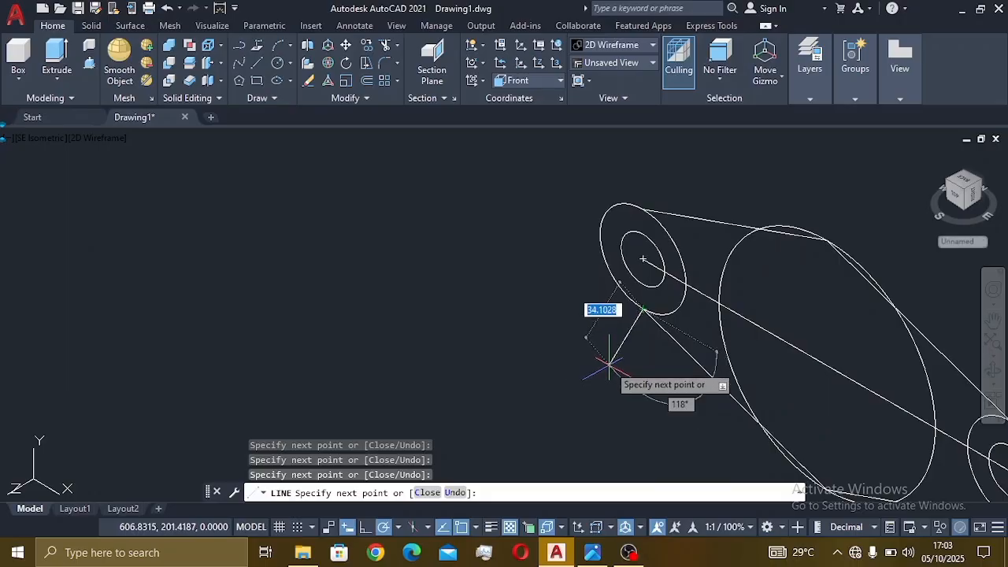
{"action": "key", "text": "Escape"}
{"action": "scroll", "coordinate": [810, 352], "scroll_direction": "down", "scroll_amount": 2}
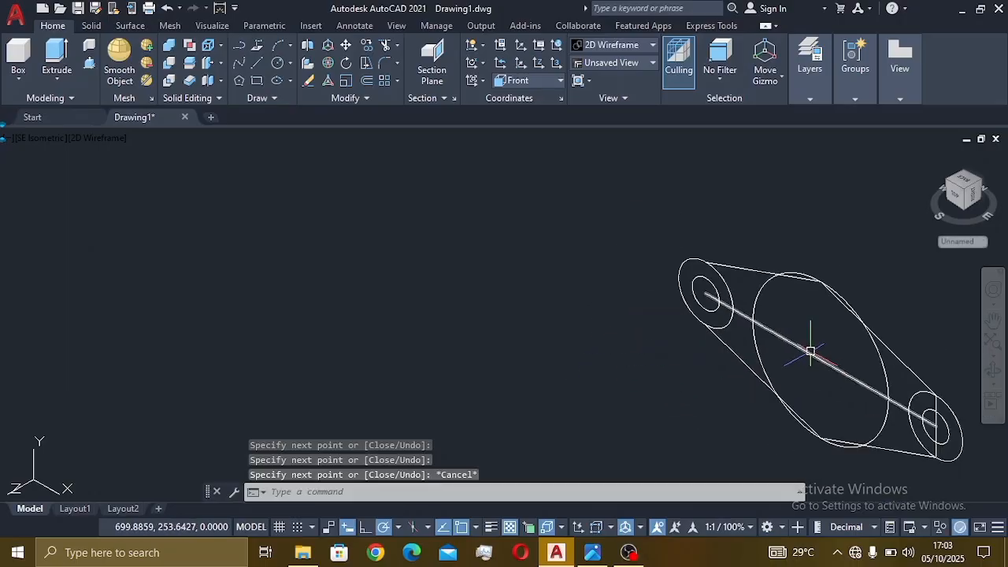
{"action": "middle_click_drag", "start_coordinate": [840, 360], "coordinate": [650, 318]}
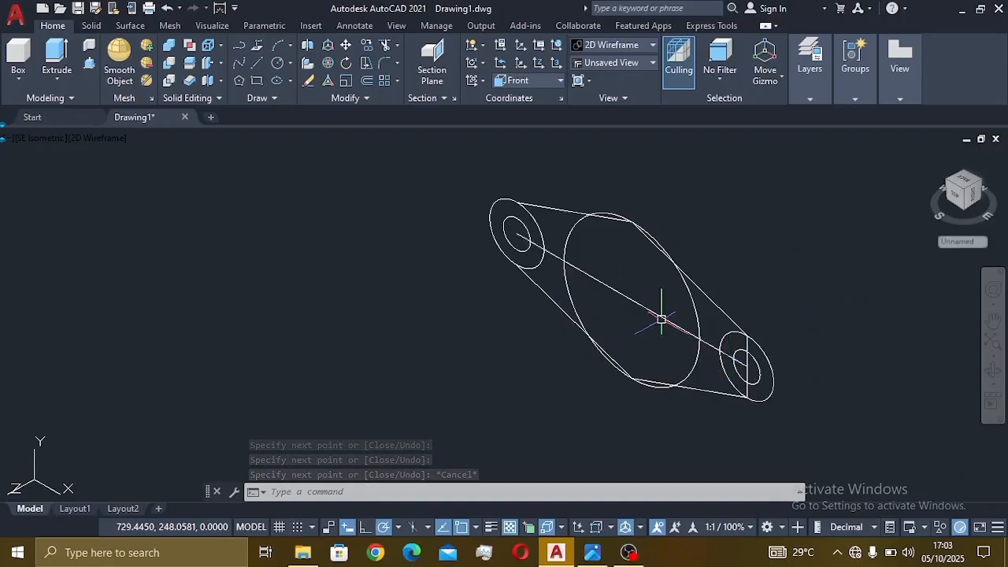
{"action": "left_click", "coordinate": [659, 313]}
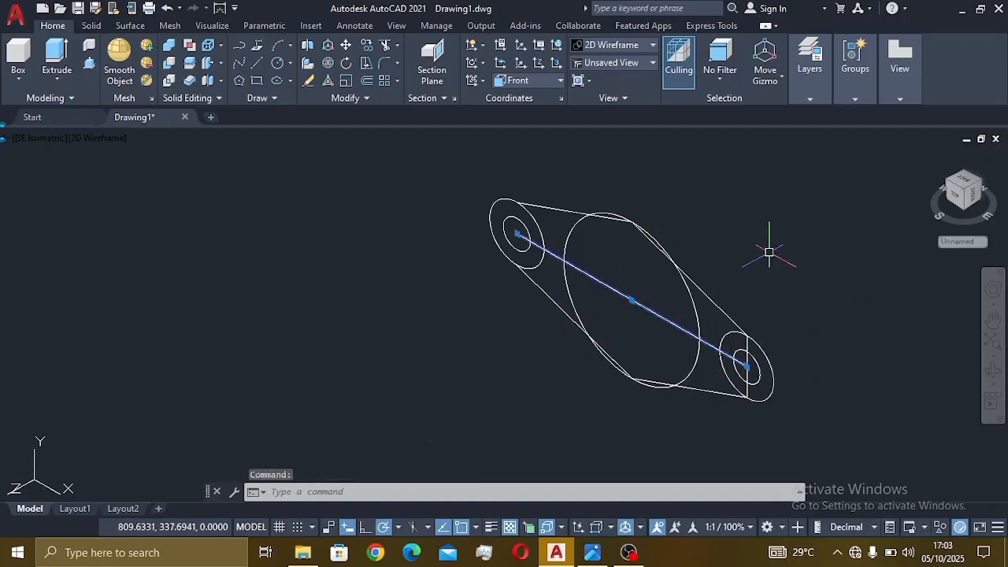
- Erase the diagonal construction line and make the top and lower-left lines tangent to the left circle
{"action": "key", "text": "Return"}
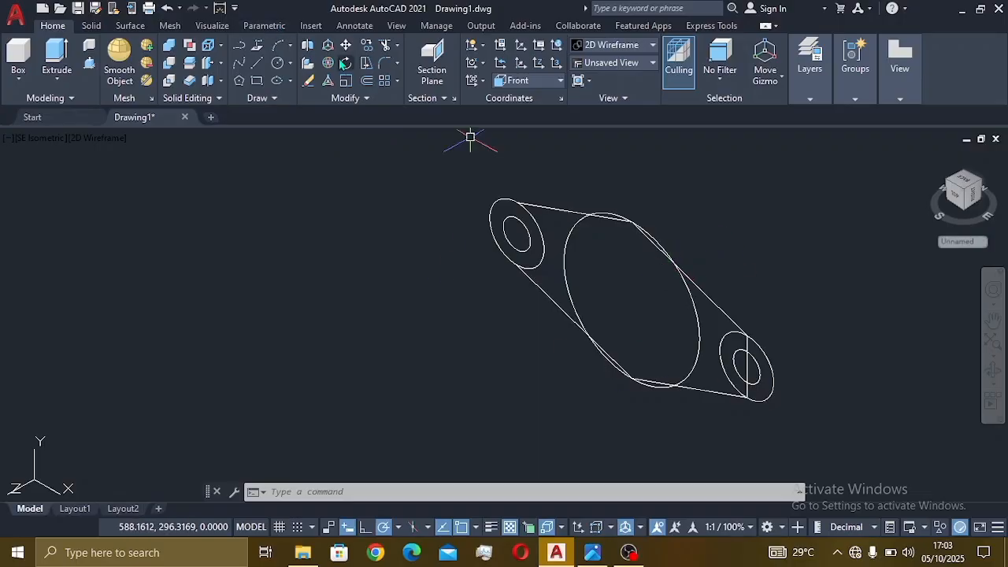
{"action": "left_click", "coordinate": [264, 26]}
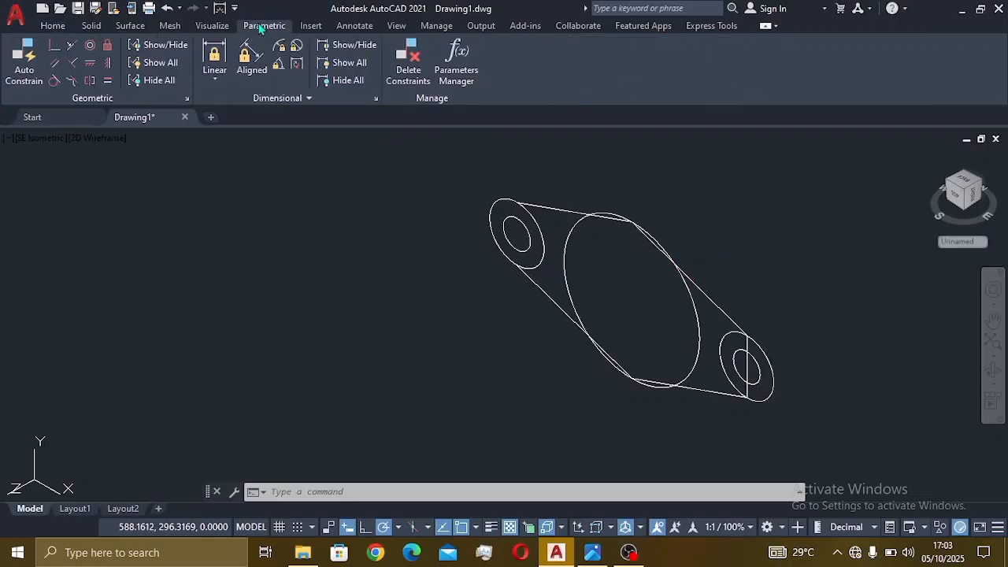
{"action": "left_click", "coordinate": [57, 81]}
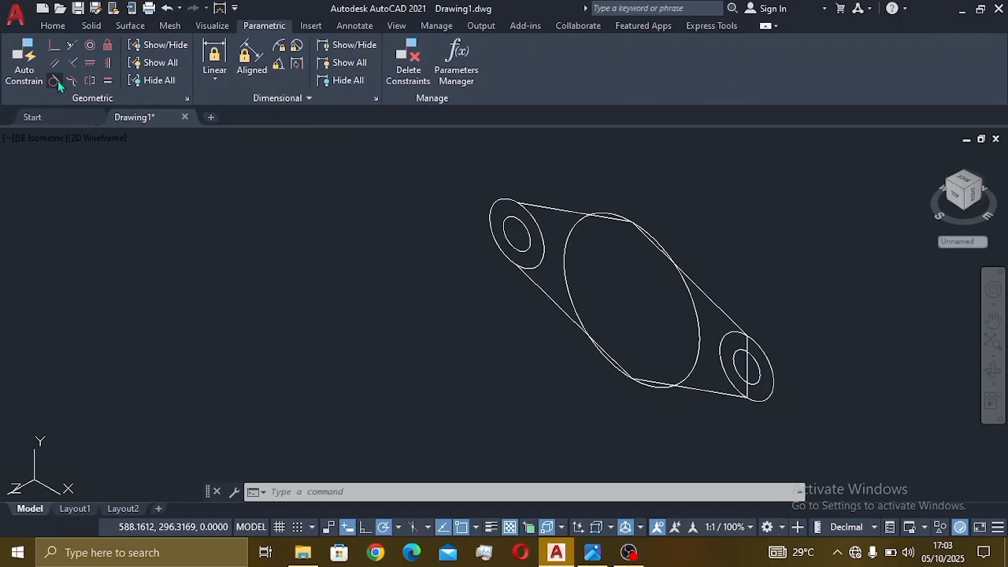
{"action": "left_click", "coordinate": [542, 236]}
{"action": "left_click", "coordinate": [549, 203]}
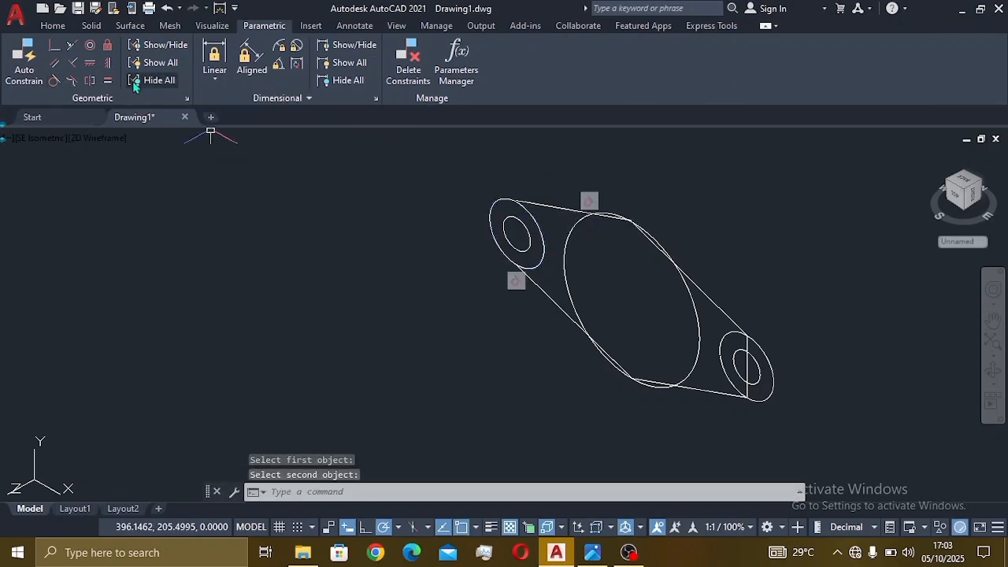
{"action": "left_click", "coordinate": [68, 81]}
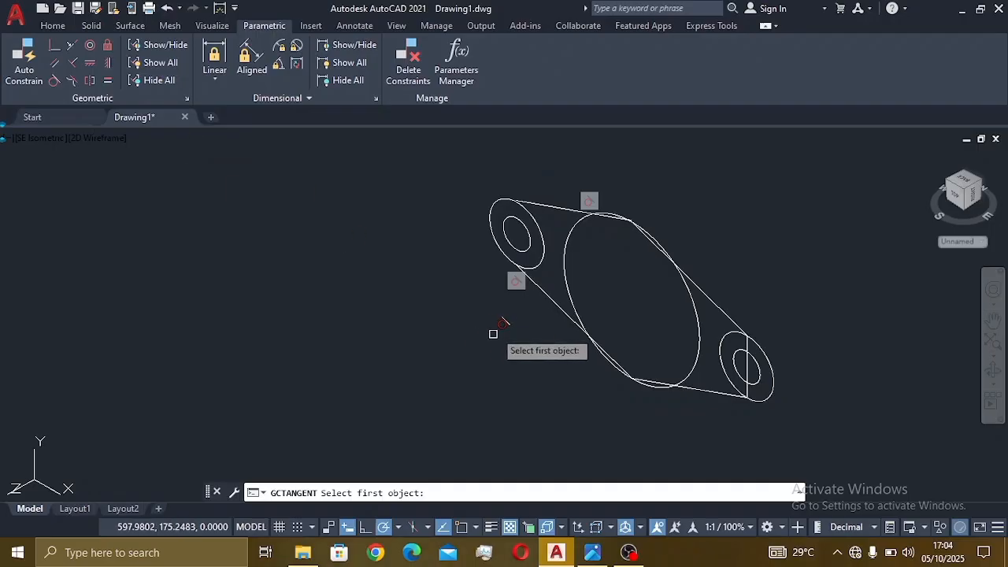
{"action": "left_click", "coordinate": [518, 277]}
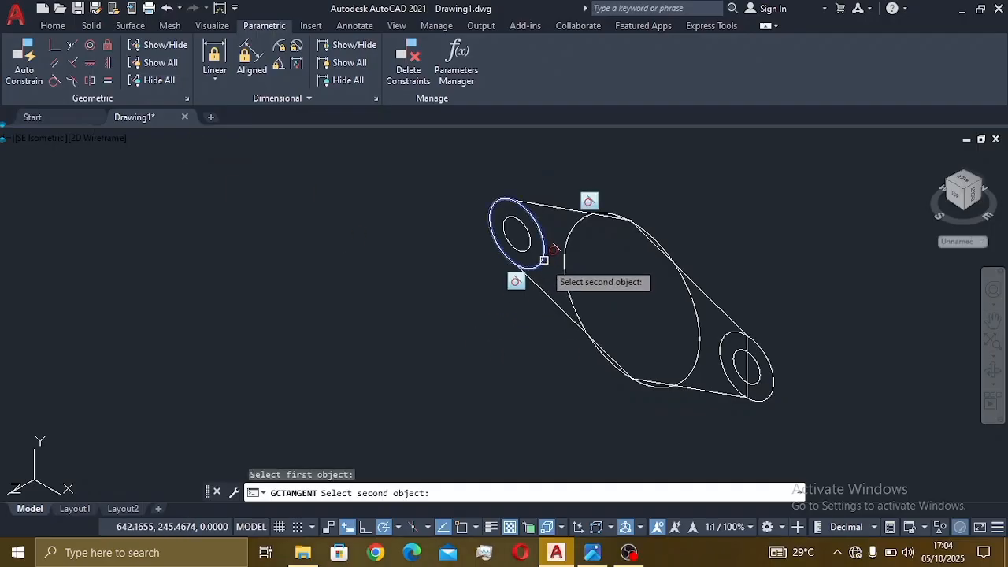
{"action": "left_click", "coordinate": [546, 294]}
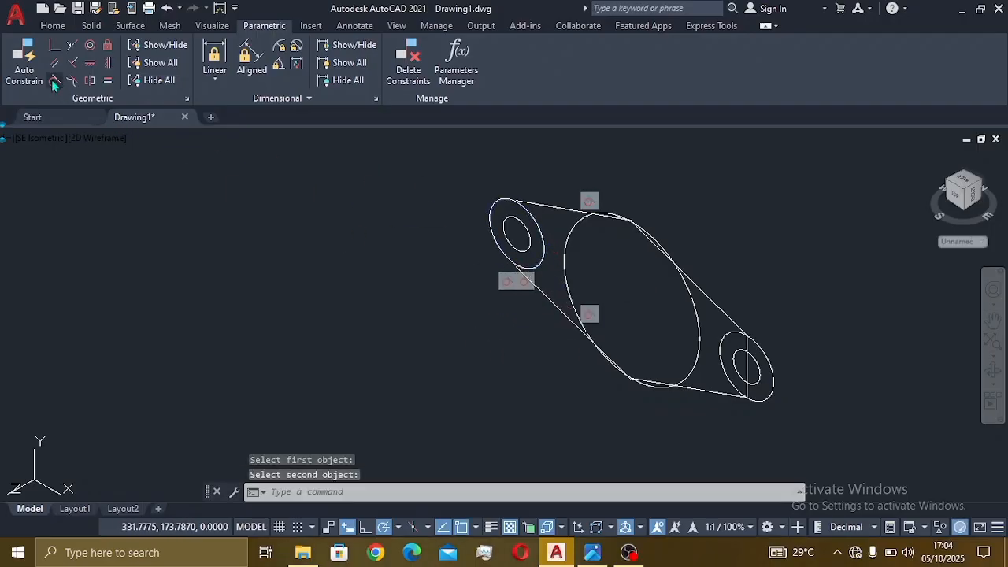
- Make the top and lower-left lines tangent to the central hub circle
{"action": "left_click", "coordinate": [54, 81]}
{"action": "left_click", "coordinate": [587, 215]}
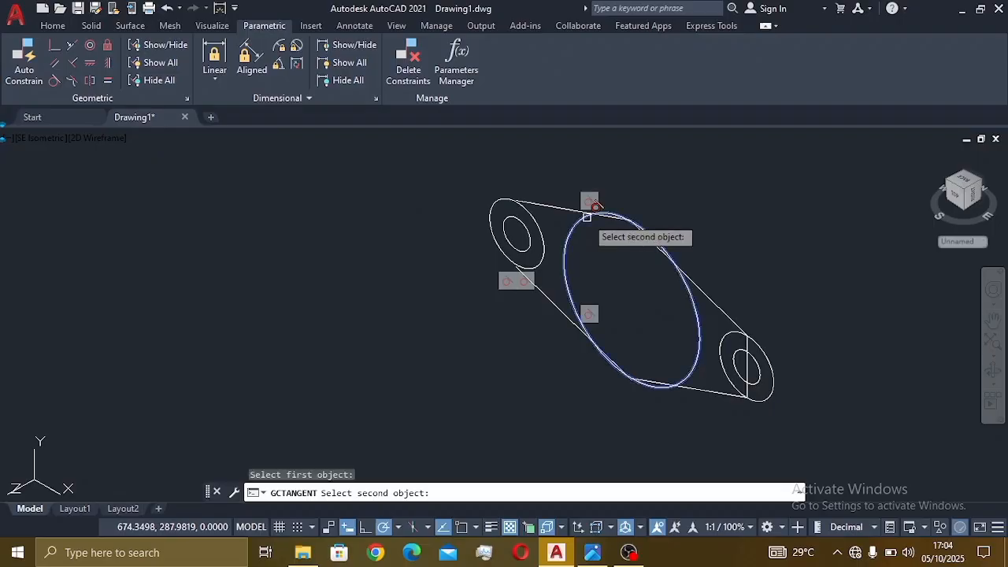
{"action": "left_click", "coordinate": [586, 207]}
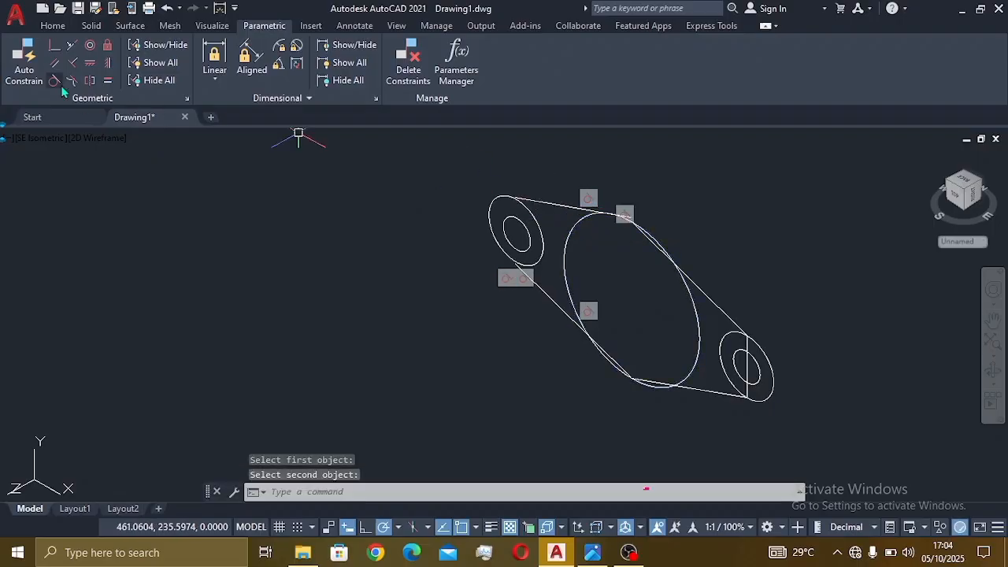
{"action": "left_click", "coordinate": [53, 81]}
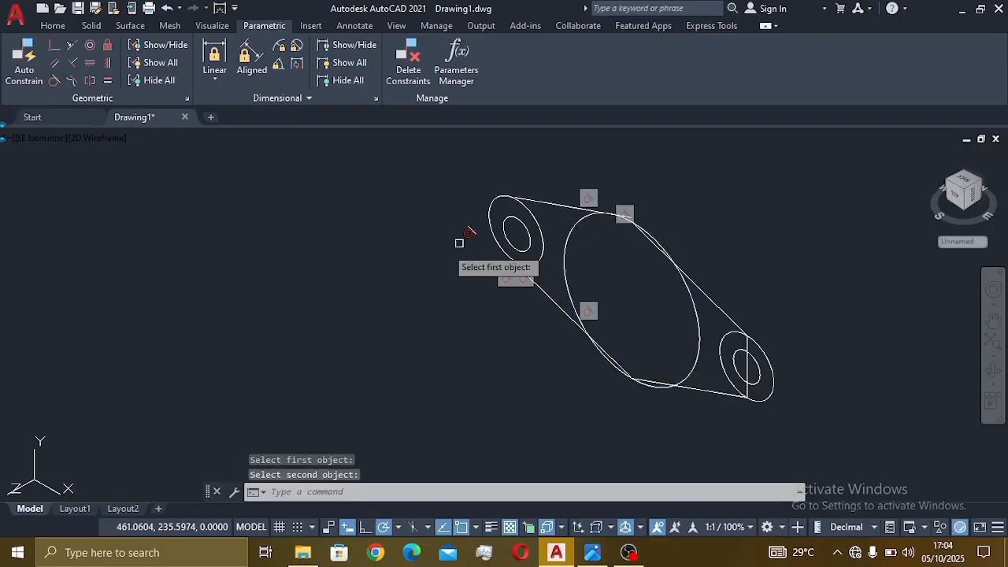
{"action": "left_click", "coordinate": [564, 283]}
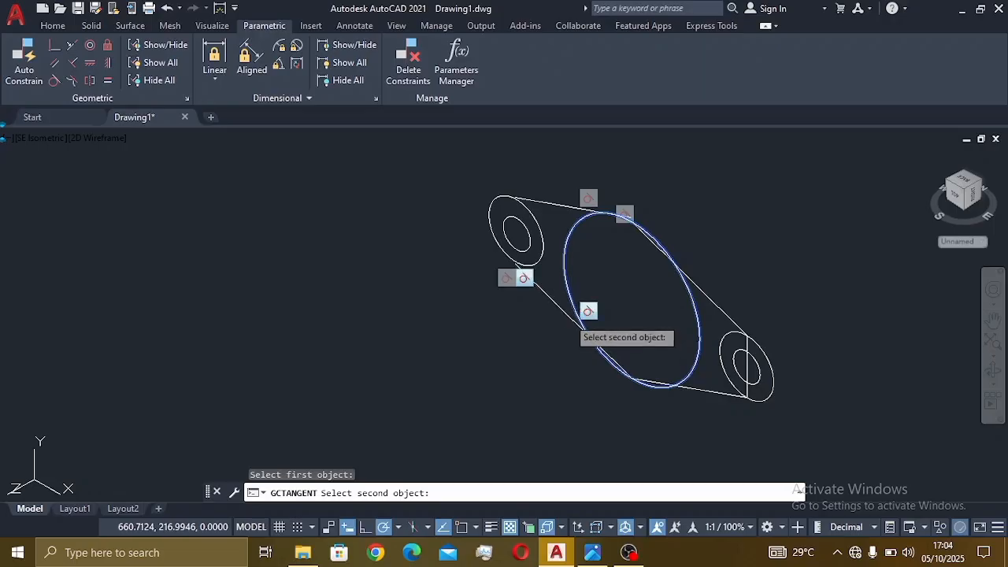
{"action": "left_click", "coordinate": [578, 325]}
- Make the upper-right line tangent to both the hub and the right end circle
{"action": "left_click", "coordinate": [54, 81]}
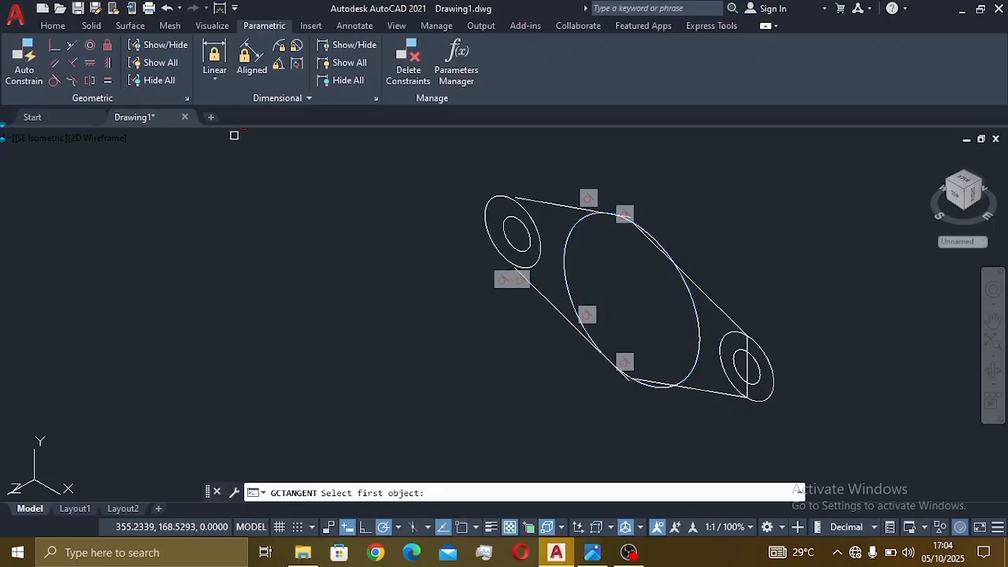
{"action": "left_click", "coordinate": [686, 288]}
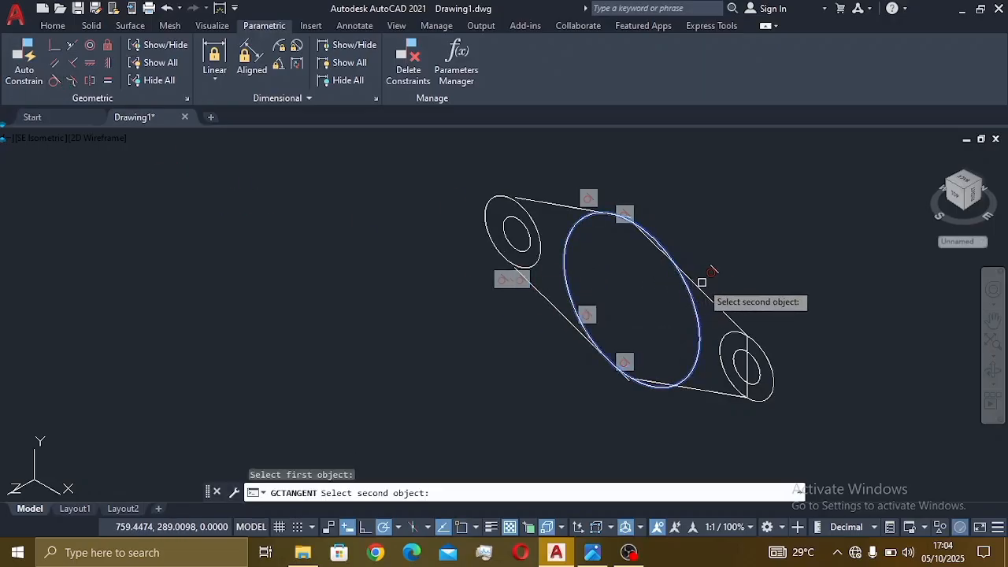
{"action": "left_click", "coordinate": [695, 287]}
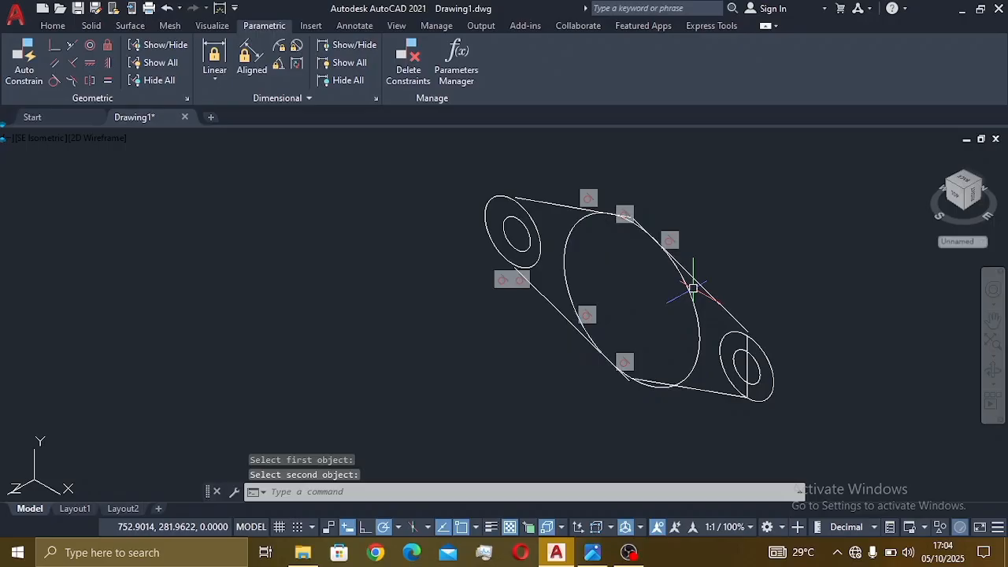
{"action": "left_click", "coordinate": [54, 82]}
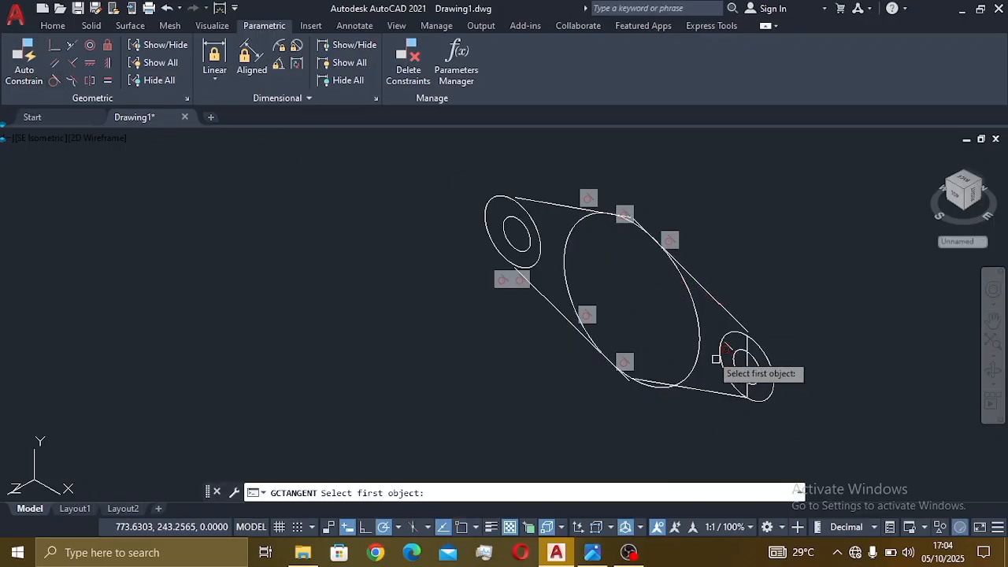
{"action": "left_click", "coordinate": [721, 333]}
{"action": "left_click", "coordinate": [724, 307]}
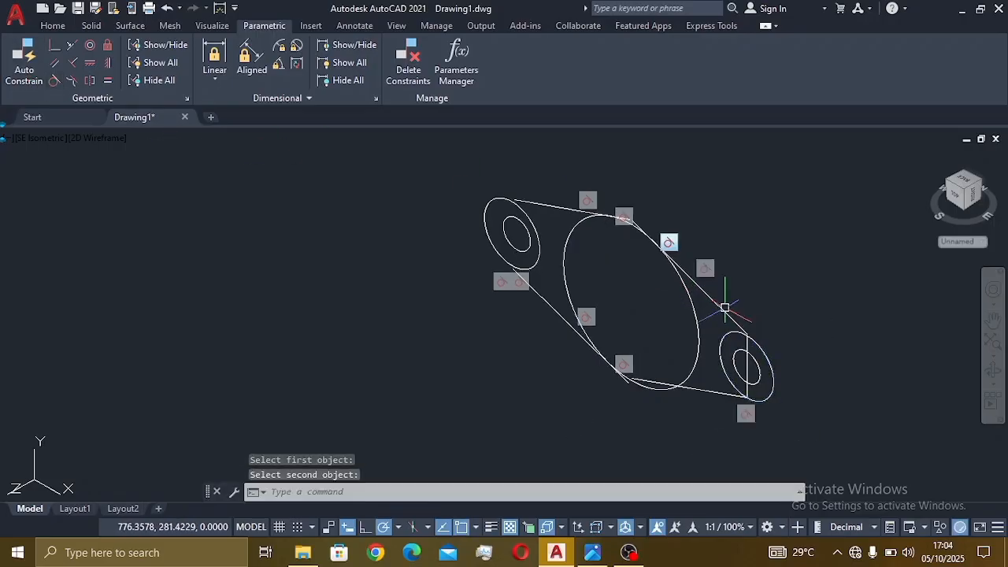
- Make the lower-right line tangent to both the hub and the right end circle
{"action": "left_click", "coordinate": [54, 81]}
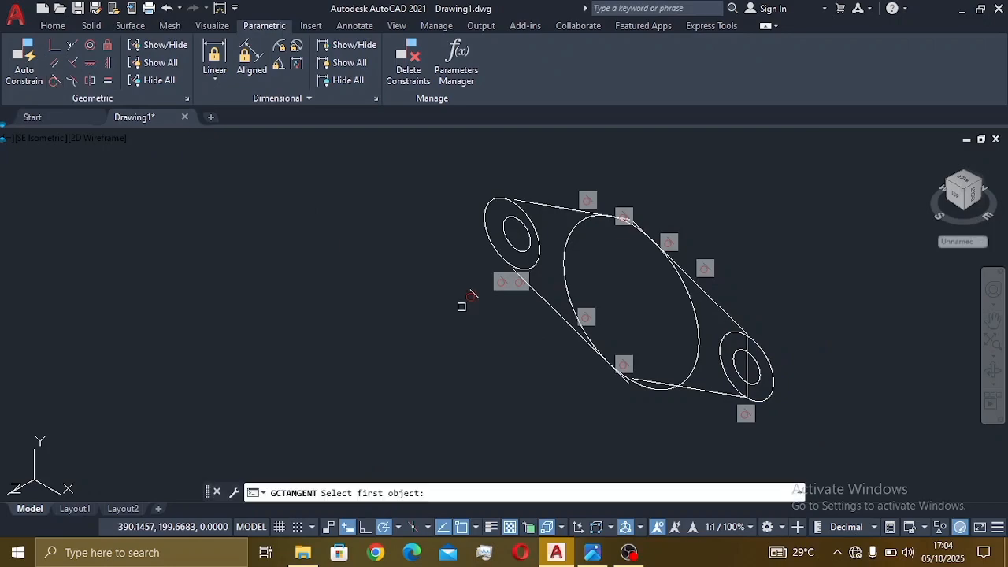
{"action": "left_click", "coordinate": [682, 380]}
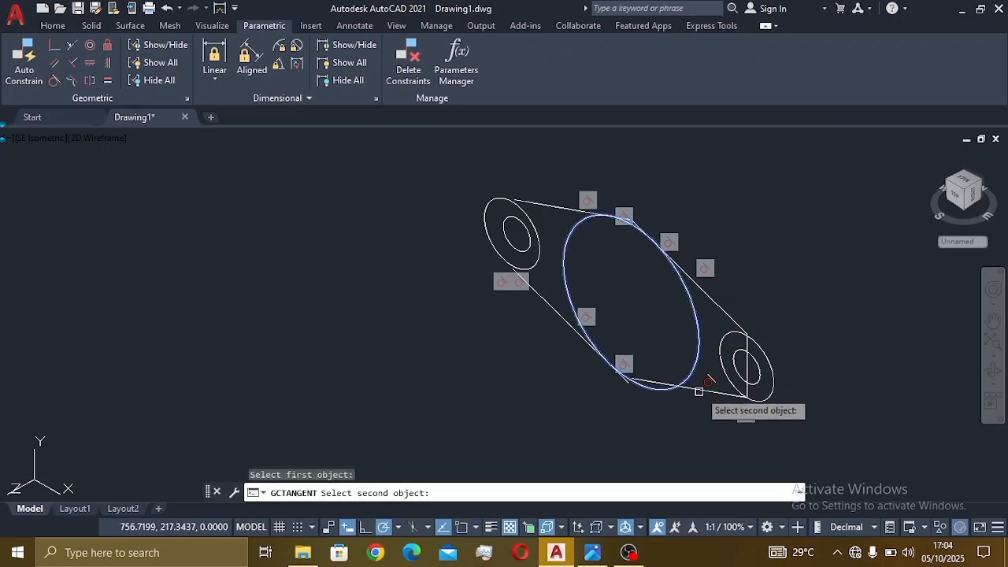
{"action": "left_click", "coordinate": [702, 394]}
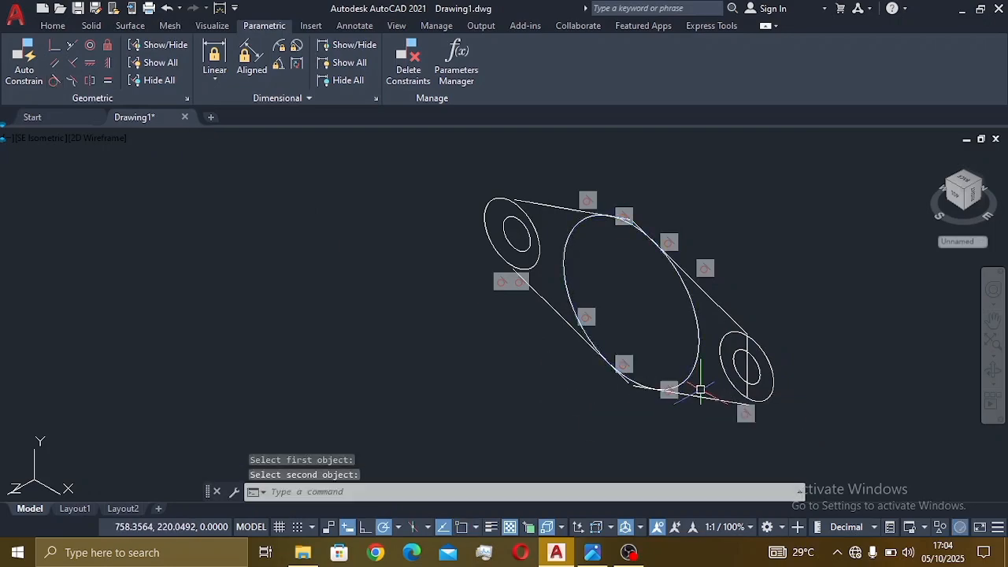
{"action": "left_click", "coordinate": [55, 82]}
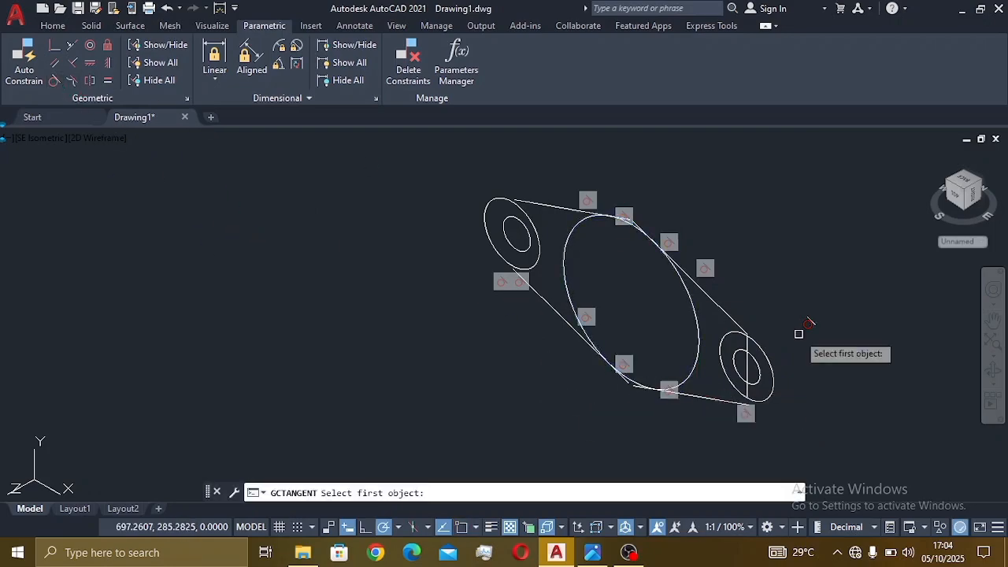
{"action": "left_click", "coordinate": [734, 379]}
{"action": "left_click", "coordinate": [742, 403]}
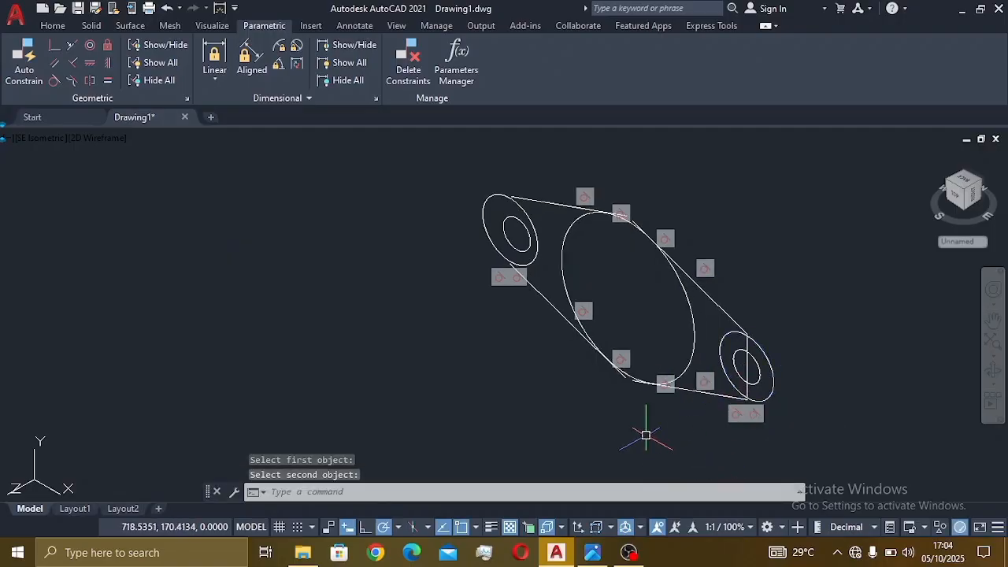
- Use EXTEND (typed as xt) to lengthen the upper tangent line to the left end ellipse
{"action": "scroll", "coordinate": [540, 206], "scroll_direction": "up", "scroll_amount": 4}
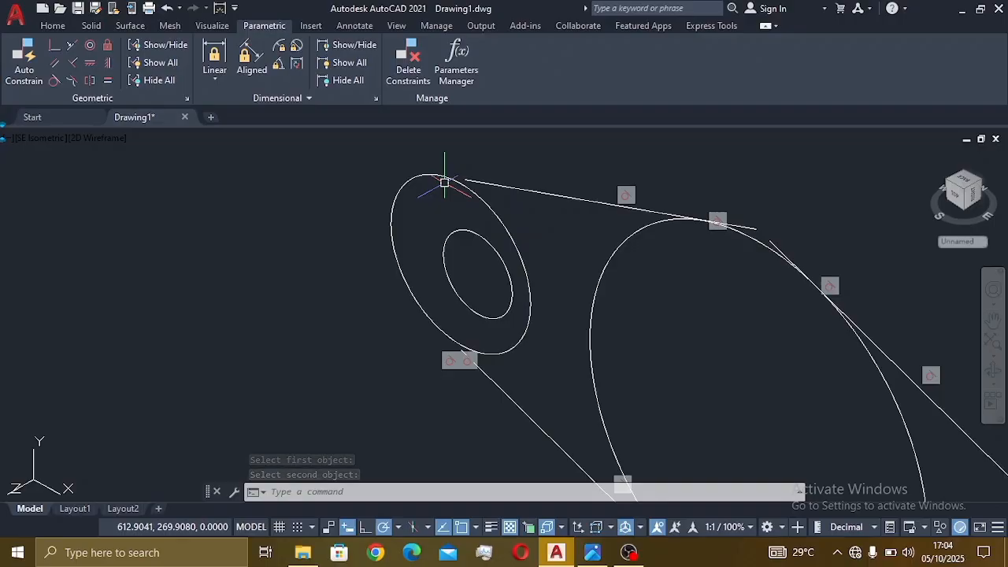
{"action": "scroll", "coordinate": [476, 355], "scroll_direction": "down", "scroll_amount": 4}
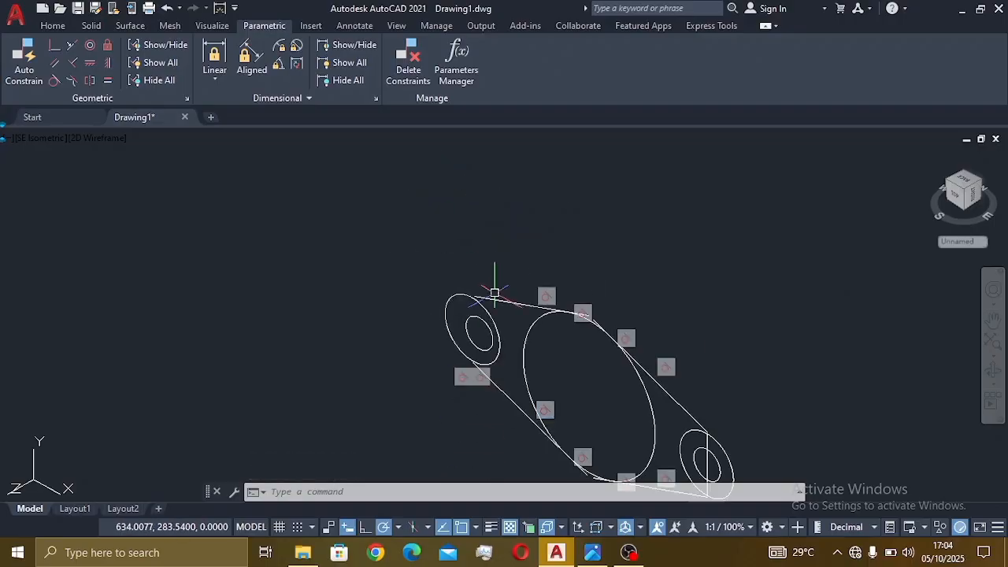
{"action": "scroll", "coordinate": [499, 304], "scroll_direction": "up", "scroll_amount": 4}
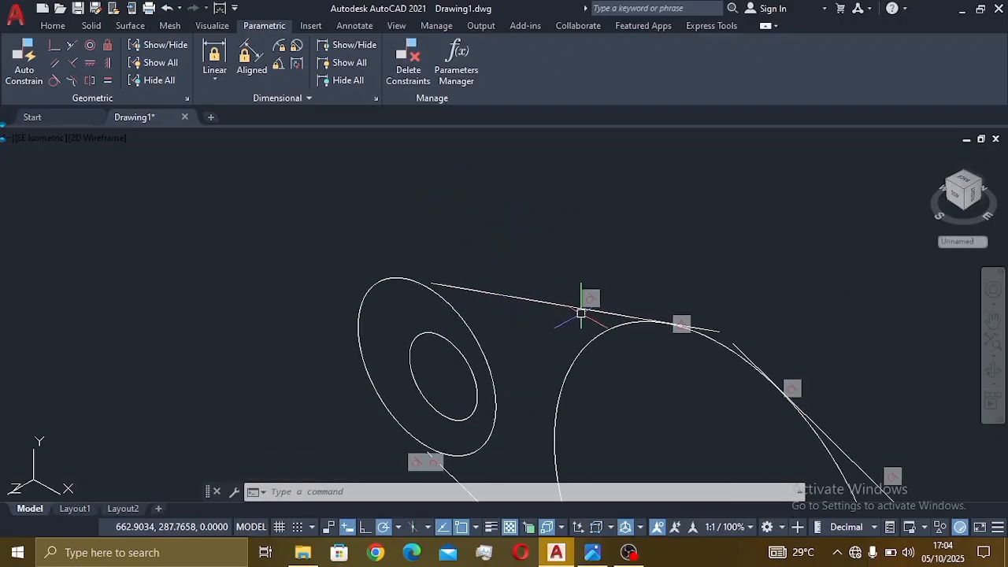
{"action": "scroll", "coordinate": [581, 313], "scroll_direction": "down", "scroll_amount": 3}
{"action": "scroll", "coordinate": [609, 379], "scroll_direction": "down", "scroll_amount": 2}
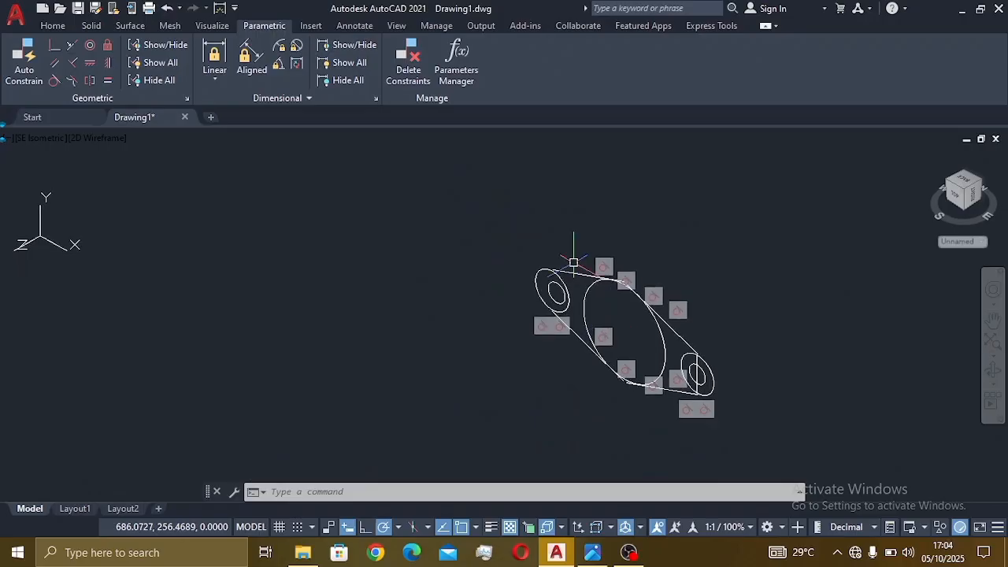
{"action": "scroll", "coordinate": [583, 301], "scroll_direction": "up", "scroll_amount": 2}
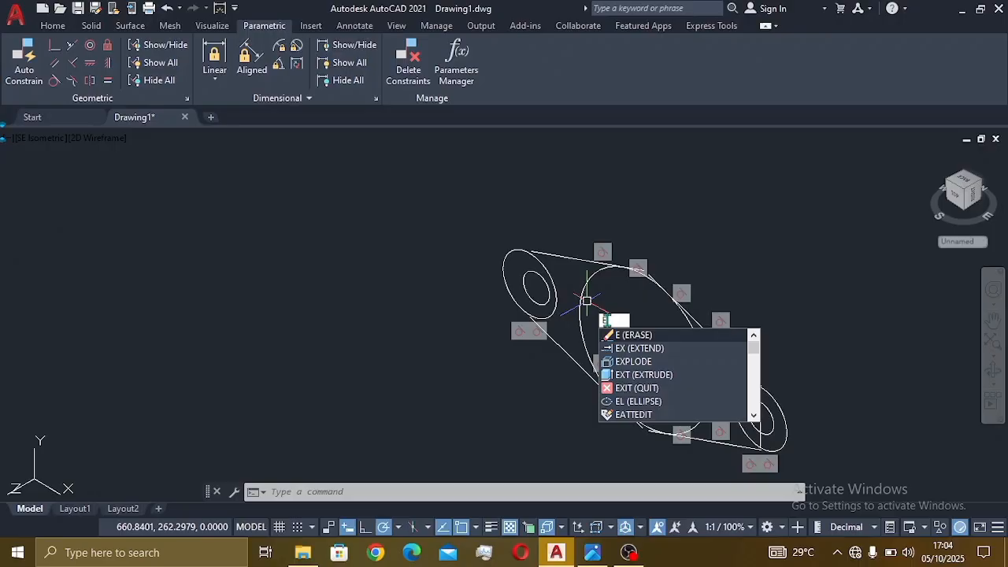
{"action": "type", "text": "xt"}
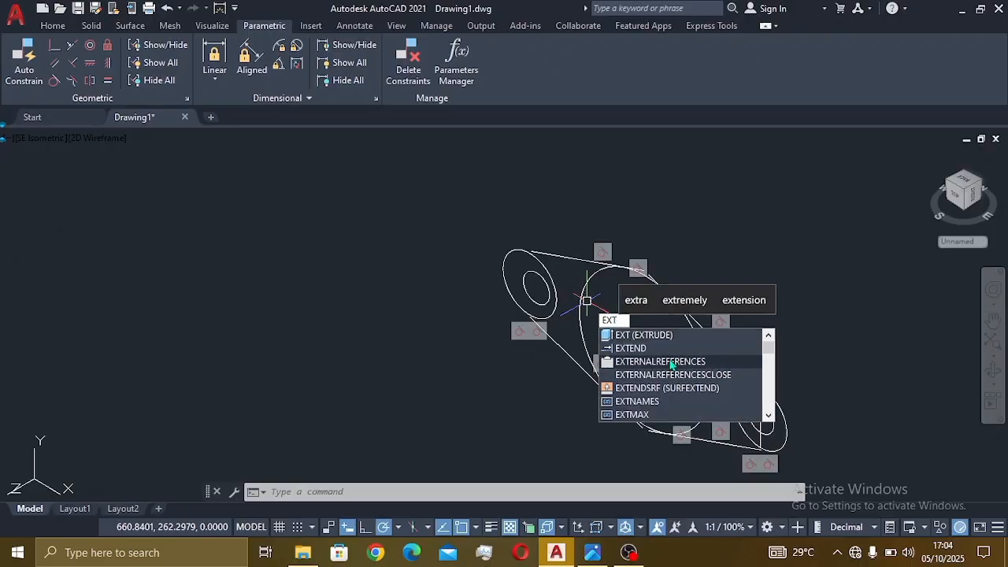
{"action": "left_click", "coordinate": [663, 346]}
{"action": "scroll", "coordinate": [627, 310], "scroll_direction": "up", "scroll_amount": 3}
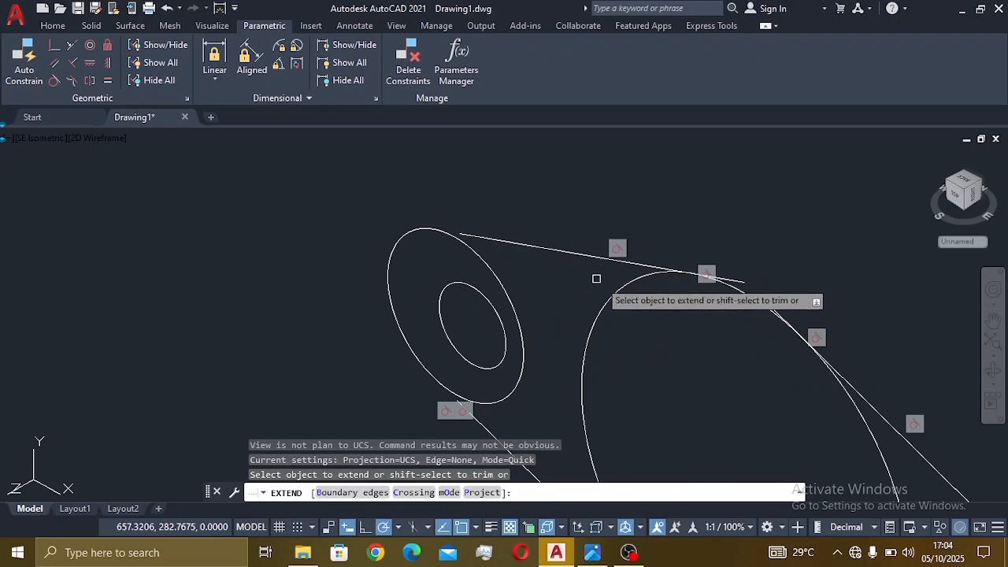
{"action": "left_click", "coordinate": [562, 250]}
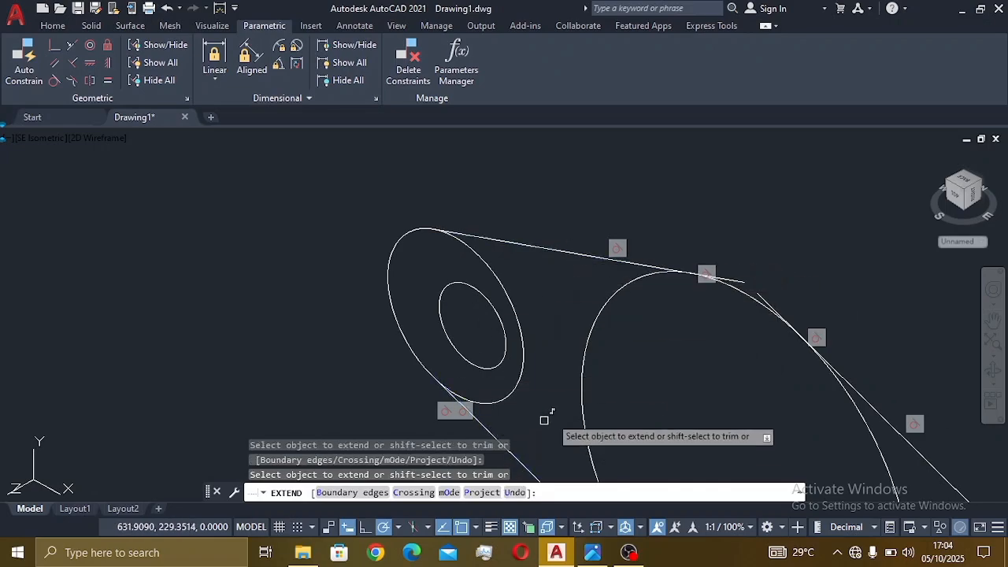
{"action": "scroll", "coordinate": [612, 347], "scroll_direction": "down", "scroll_amount": 5}
{"action": "scroll", "coordinate": [701, 455], "scroll_direction": "up", "scroll_amount": 4}
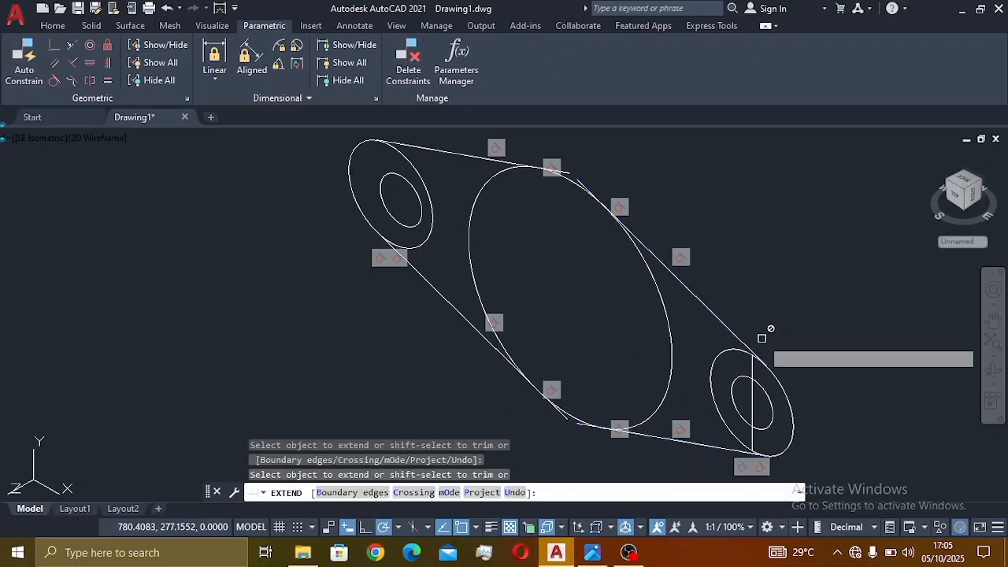
{"action": "key", "text": "Escape"}
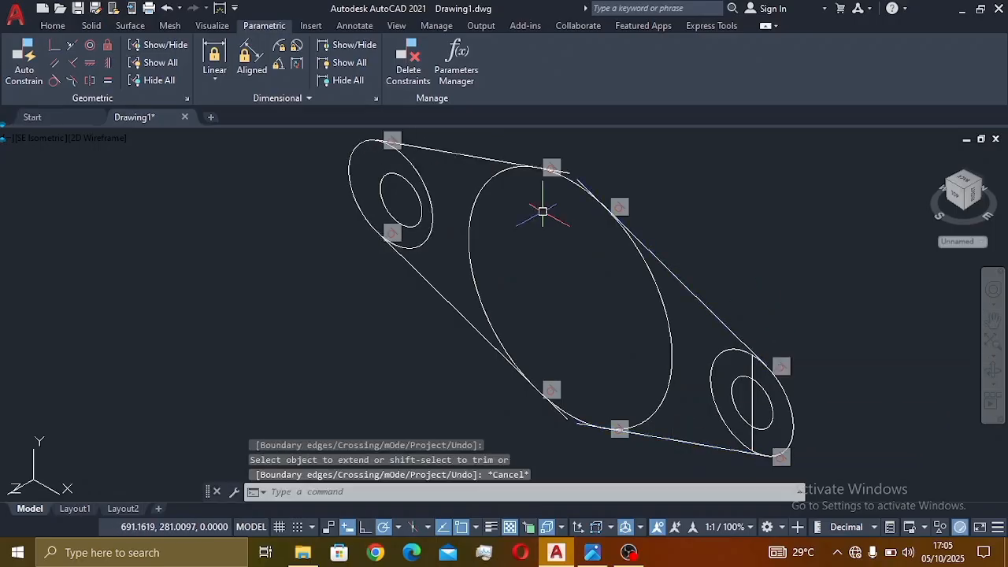
{"action": "scroll", "coordinate": [535, 236], "scroll_direction": "down", "scroll_amount": 2}
{"action": "scroll", "coordinate": [532, 252], "scroll_direction": "up", "scroll_amount": 2}
{"action": "scroll", "coordinate": [531, 252], "scroll_direction": "down", "scroll_amount": 2}
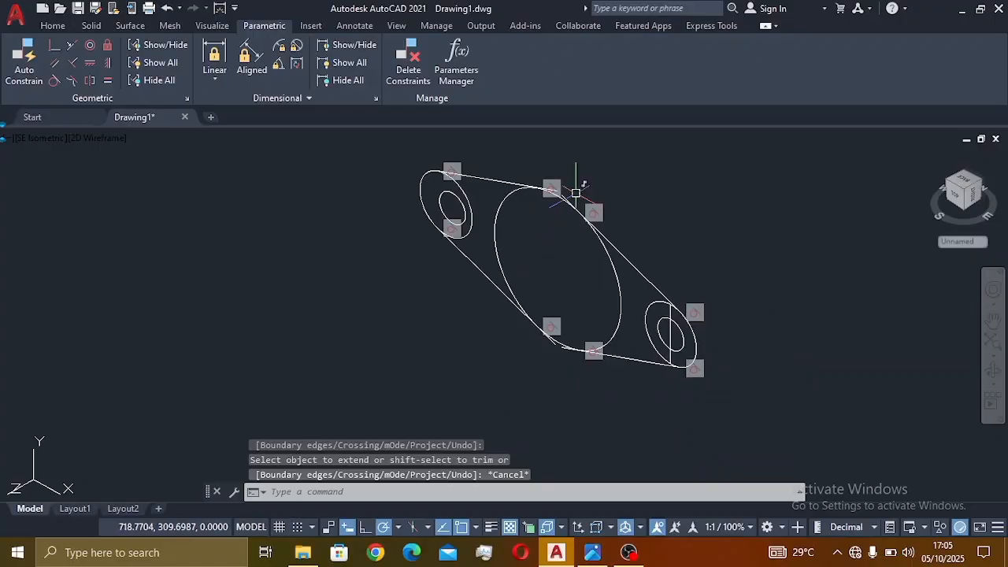
{"action": "middle_click_drag", "start_coordinate": [556, 239], "coordinate": [632, 303]}
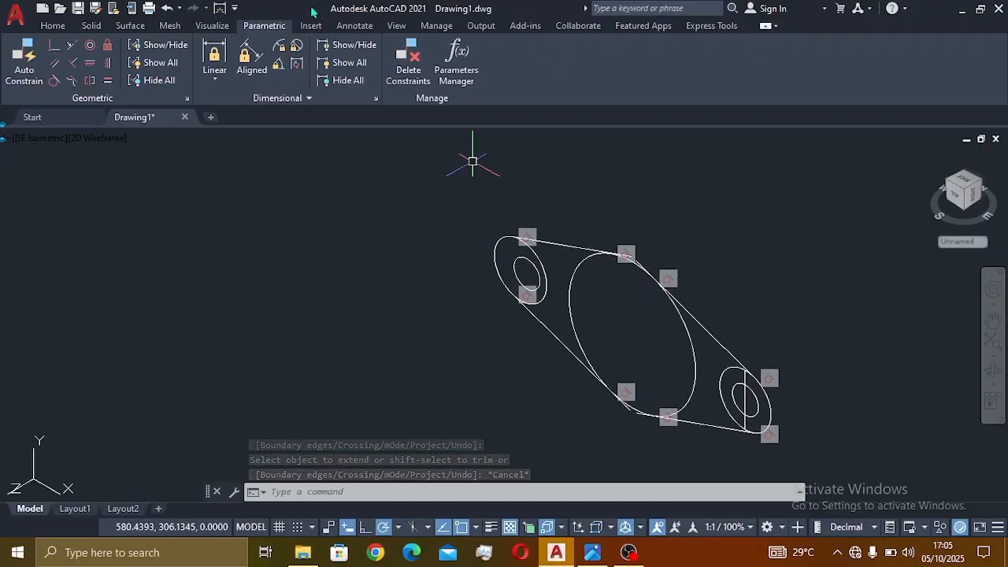
{"action": "left_click", "coordinate": [53, 26]}
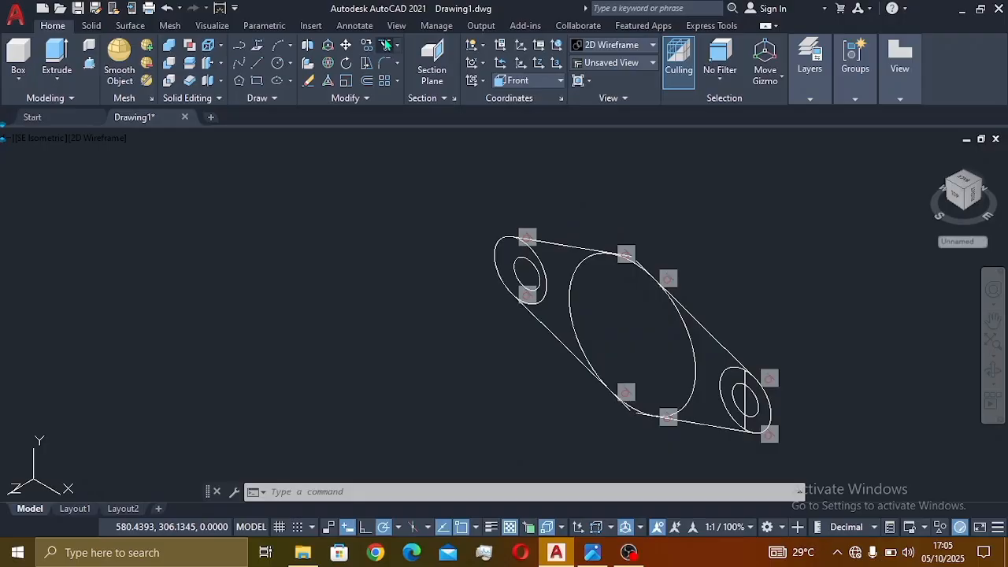
- Trim the left ellipse arc, the short line overhang and the large ellipse's inner arc
{"action": "left_click", "coordinate": [385, 44]}
{"action": "scroll", "coordinate": [559, 258], "scroll_direction": "up", "scroll_amount": 2}
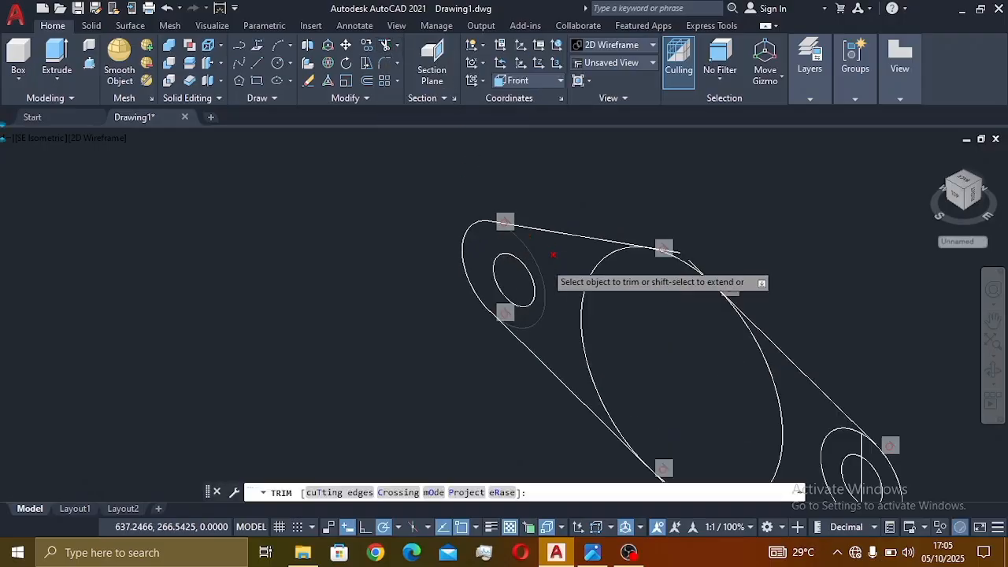
{"action": "scroll", "coordinate": [553, 253], "scroll_direction": "up", "scroll_amount": 1}
{"action": "left_click", "coordinate": [540, 286]}
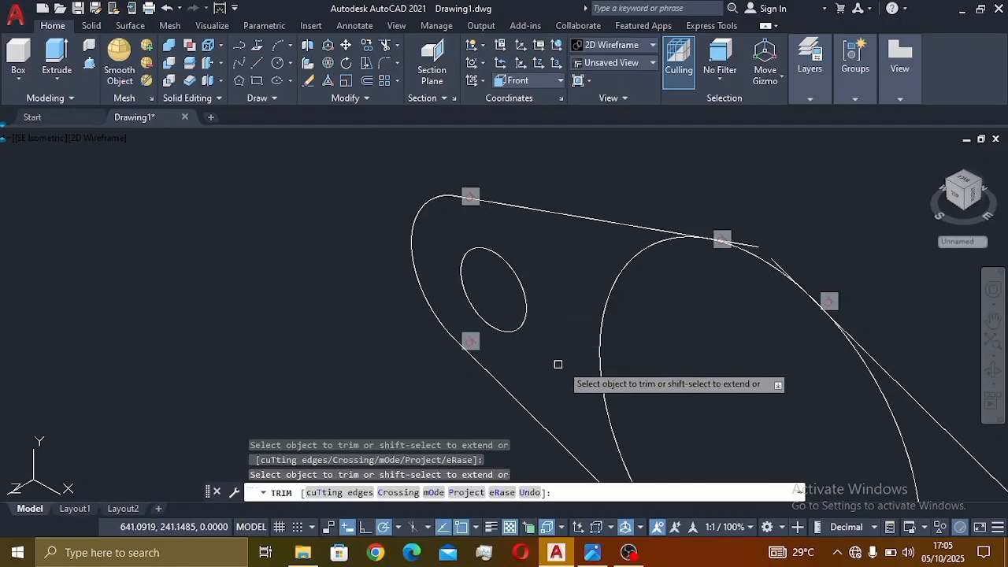
{"action": "scroll", "coordinate": [635, 329], "scroll_direction": "down", "scroll_amount": 3}
{"action": "scroll", "coordinate": [680, 301], "scroll_direction": "up", "scroll_amount": 4}
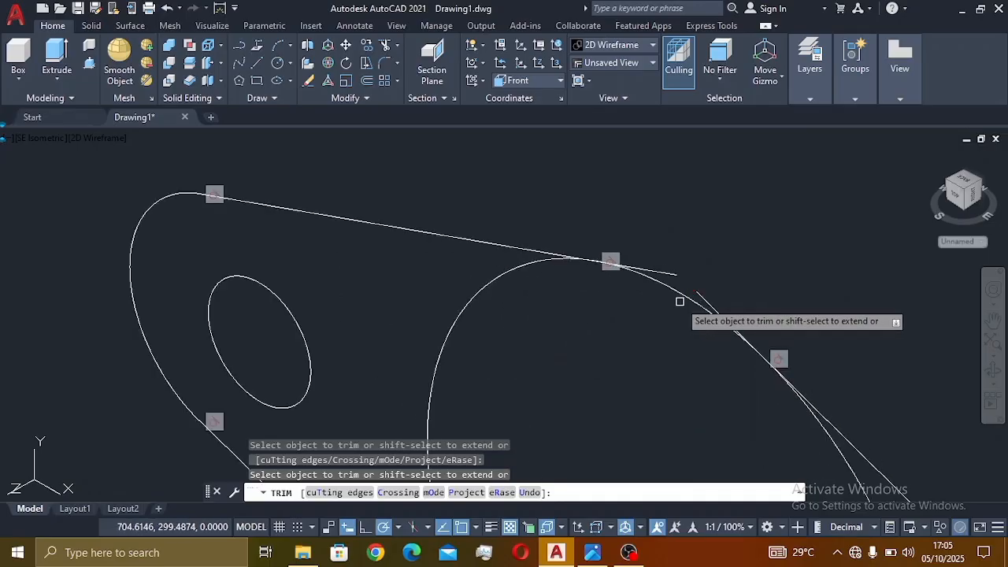
{"action": "left_click", "coordinate": [671, 275]}
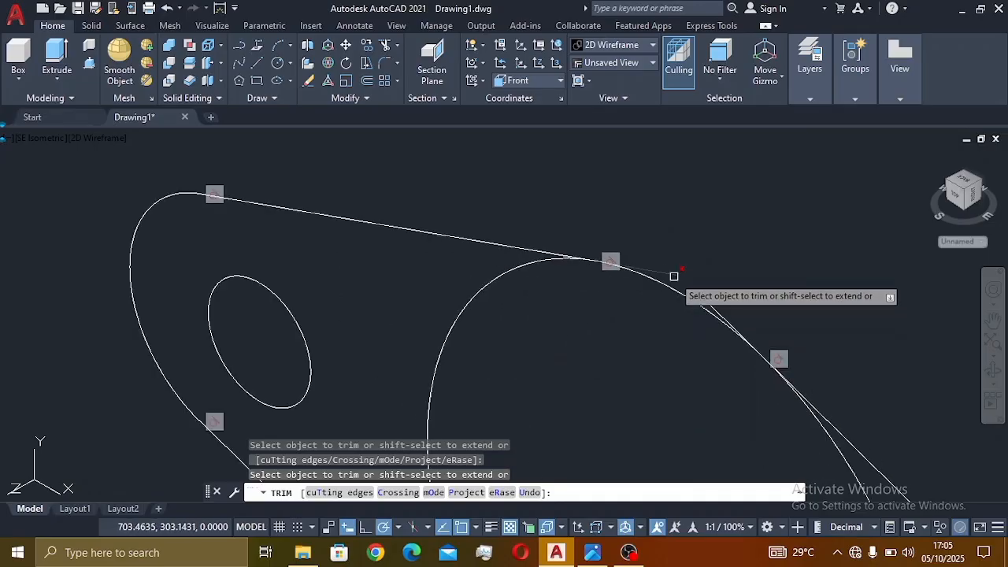
{"action": "left_click", "coordinate": [512, 270]}
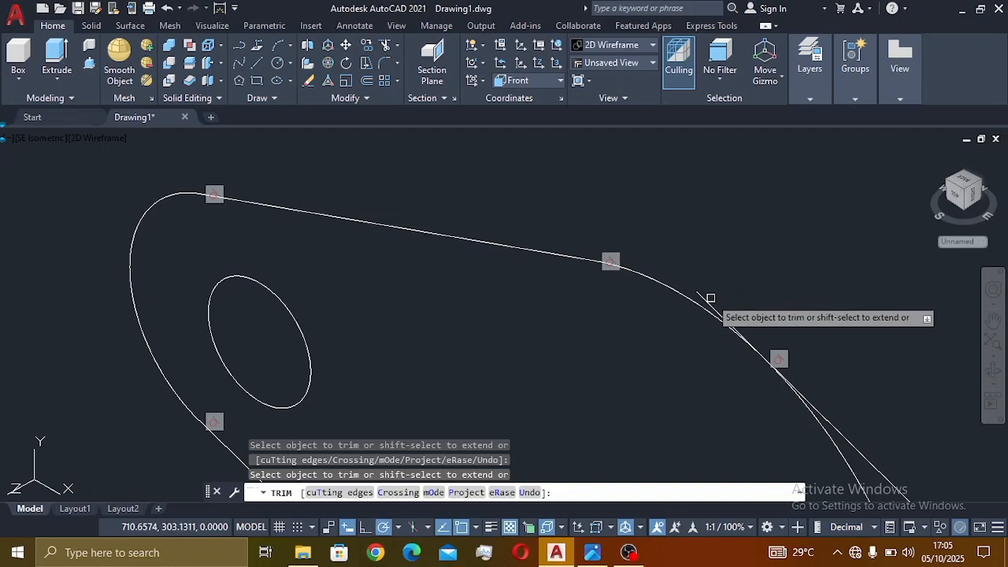
- Trim the short segment below the right hole and the large ellipse's lower-right arc
{"action": "scroll", "coordinate": [712, 307], "scroll_direction": "down", "scroll_amount": 5}
{"action": "scroll", "coordinate": [785, 417], "scroll_direction": "up", "scroll_amount": 5}
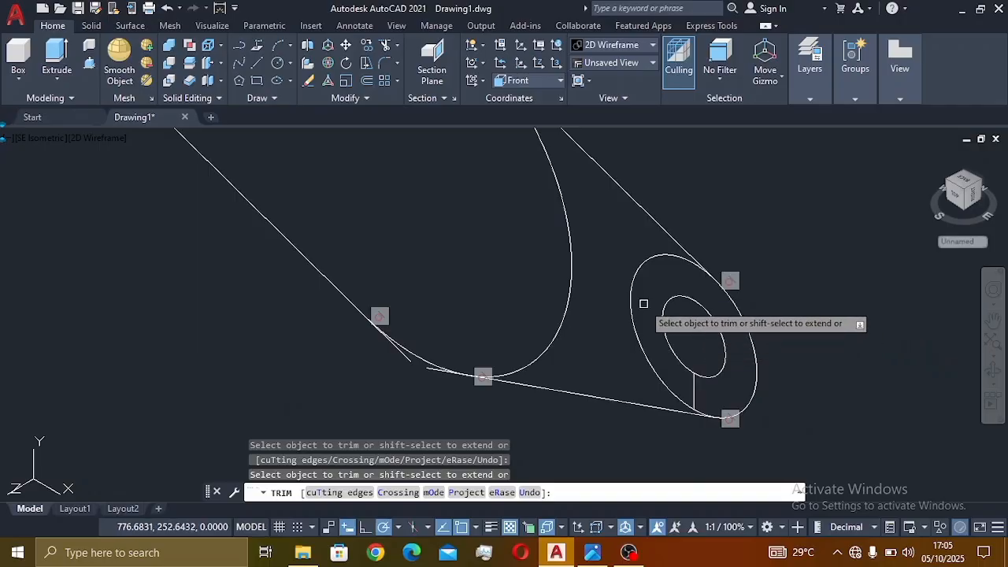
{"action": "left_click", "coordinate": [696, 394]}
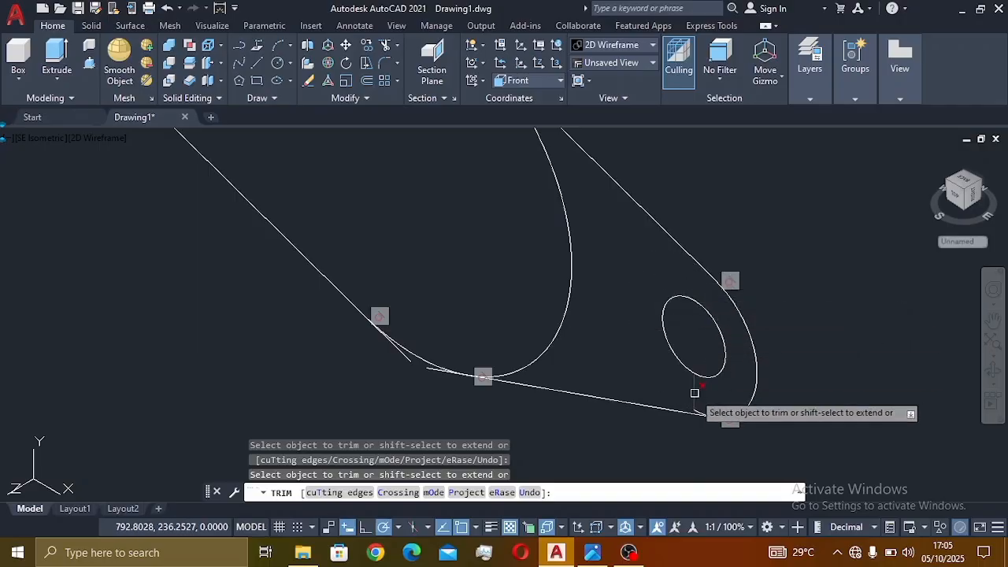
{"action": "scroll", "coordinate": [720, 421], "scroll_direction": "up", "scroll_amount": 3}
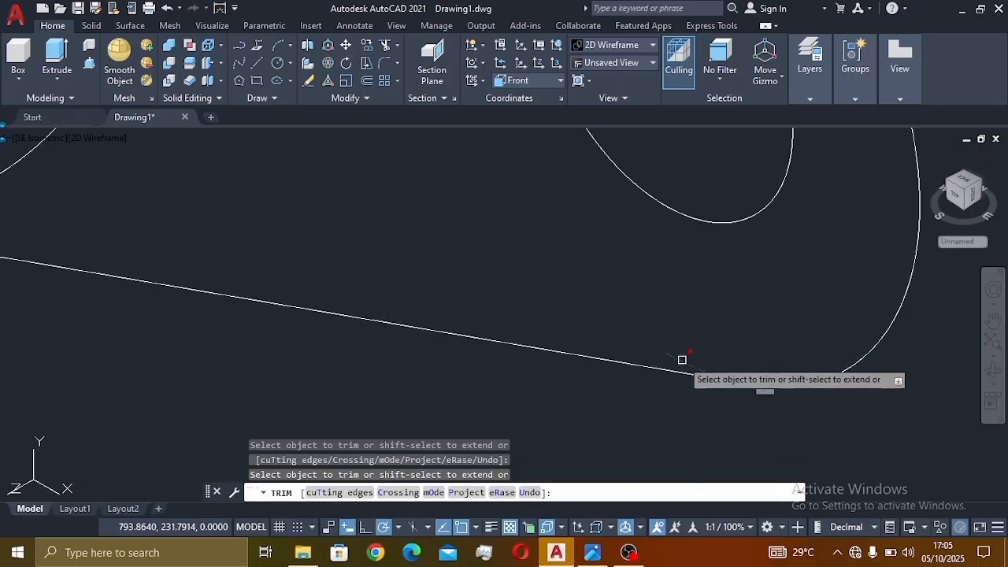
{"action": "scroll", "coordinate": [686, 360], "scroll_direction": "down", "scroll_amount": 3}
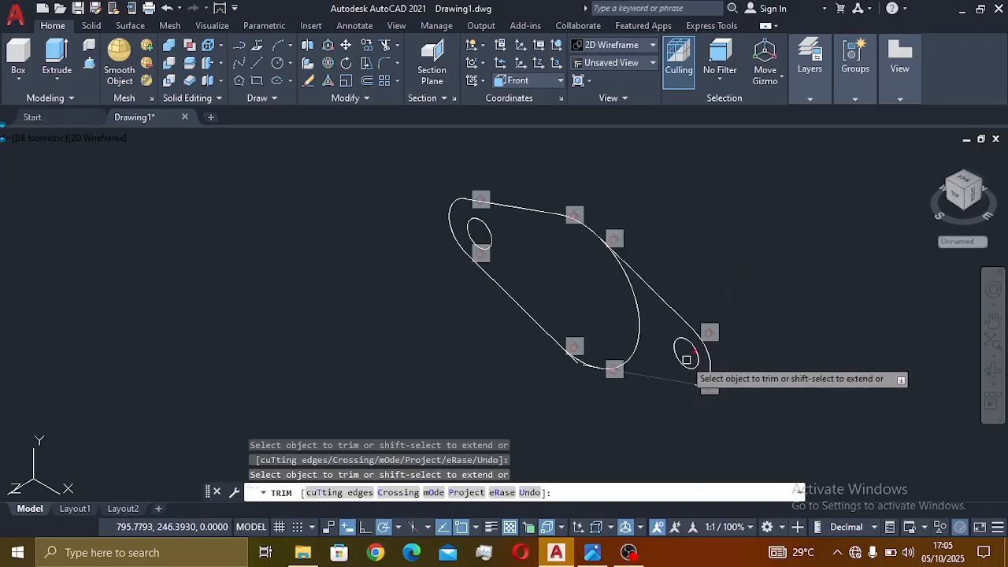
{"action": "left_click", "coordinate": [639, 346]}
{"action": "scroll", "coordinate": [614, 370], "scroll_direction": "up", "scroll_amount": 3}
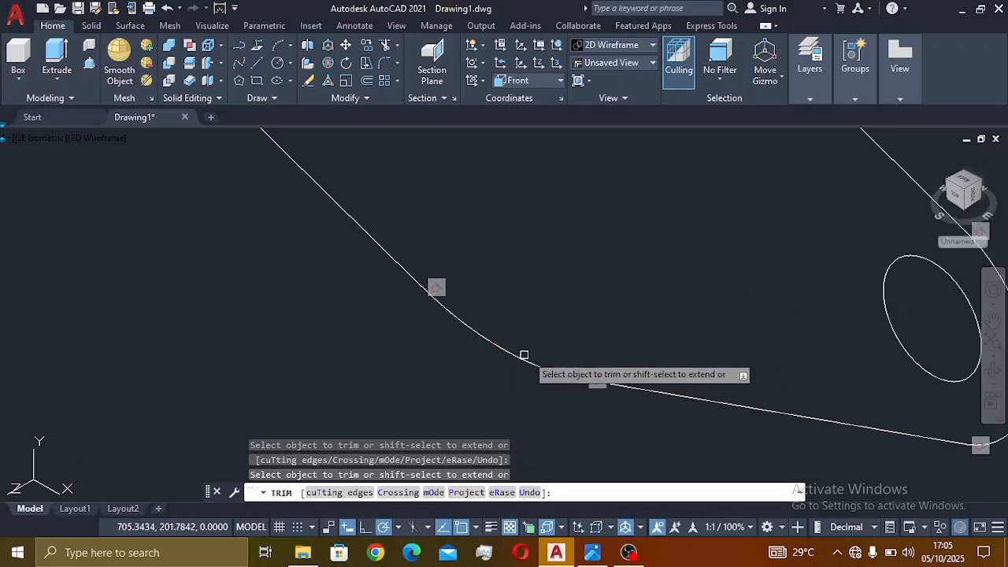
{"action": "scroll", "coordinate": [535, 358], "scroll_direction": "down", "scroll_amount": 3}
{"action": "scroll", "coordinate": [530, 262], "scroll_direction": "up", "scroll_amount": 4}
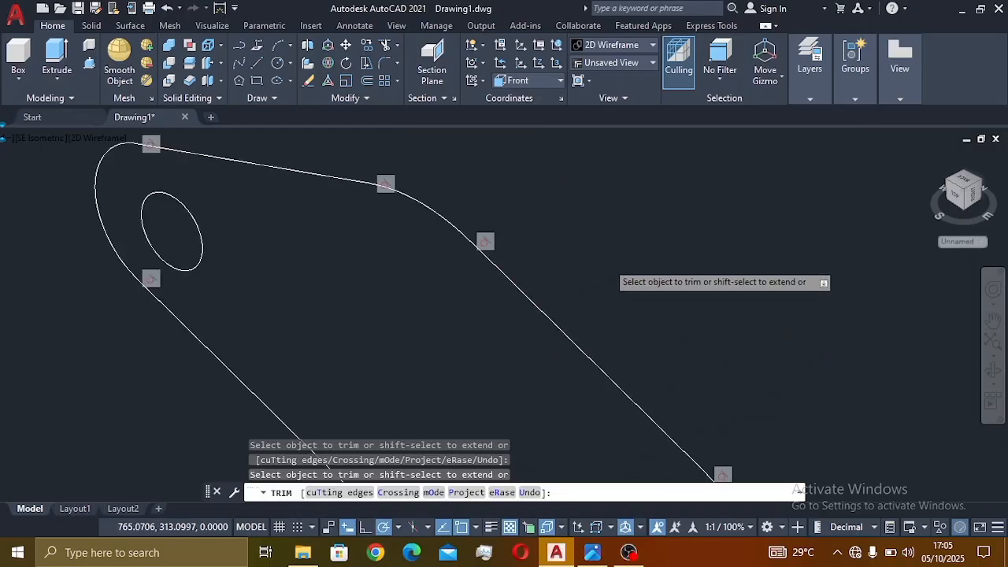
{"action": "scroll", "coordinate": [451, 303], "scroll_direction": "down", "scroll_amount": 4}
{"action": "scroll", "coordinate": [362, 311], "scroll_direction": "up", "scroll_amount": 5}
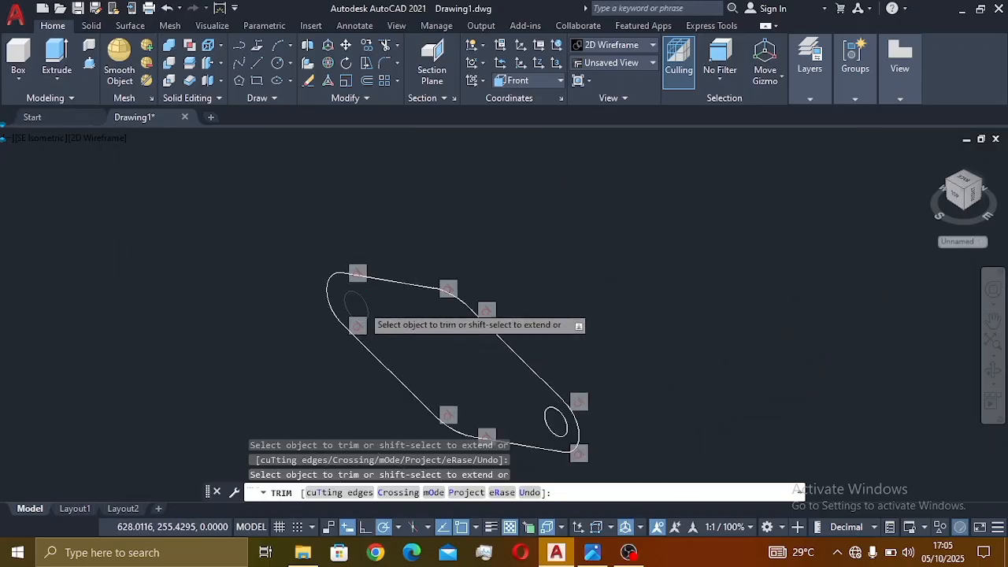
{"action": "scroll", "coordinate": [378, 349], "scroll_direction": "down", "scroll_amount": 6}
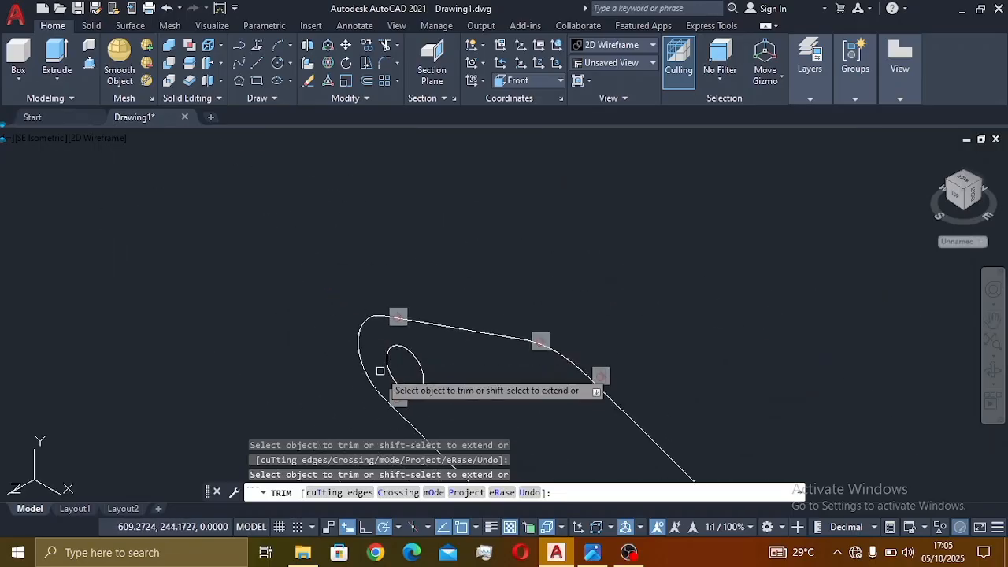
{"action": "scroll", "coordinate": [496, 334], "scroll_direction": "down", "scroll_amount": 5}
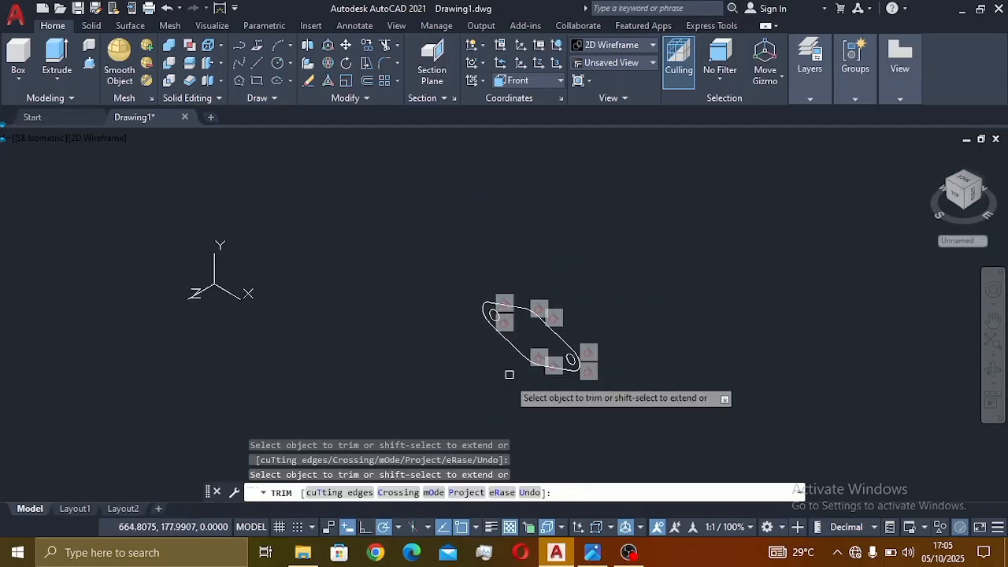
{"action": "scroll", "coordinate": [511, 396], "scroll_direction": "up", "scroll_amount": 2}
{"action": "key", "text": "Escape"}
{"action": "middle_click_drag", "start_coordinate": [540, 342], "coordinate": [684, 391]}
{"action": "left_click", "coordinate": [592, 552]}
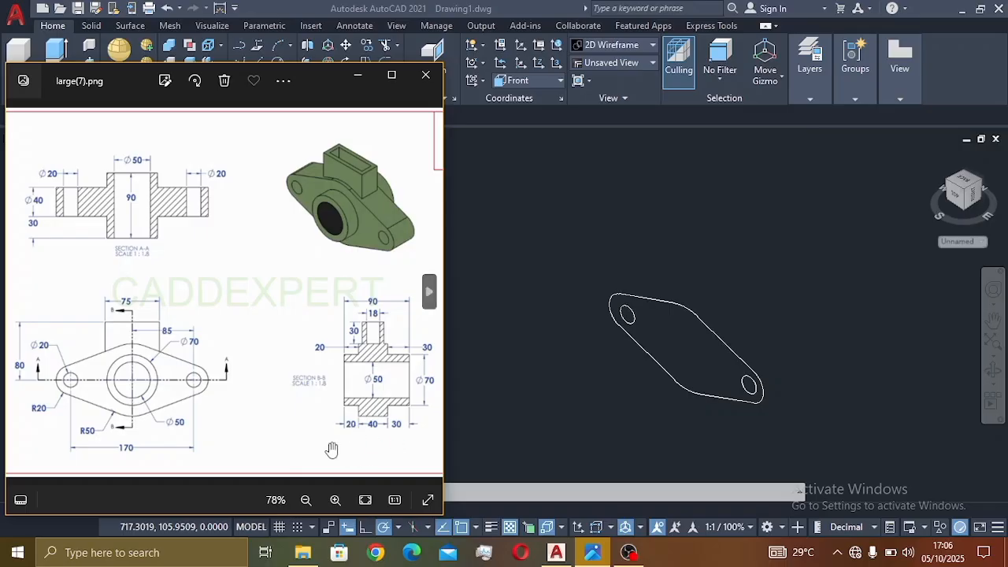
{"action": "left_click", "coordinate": [557, 429]}
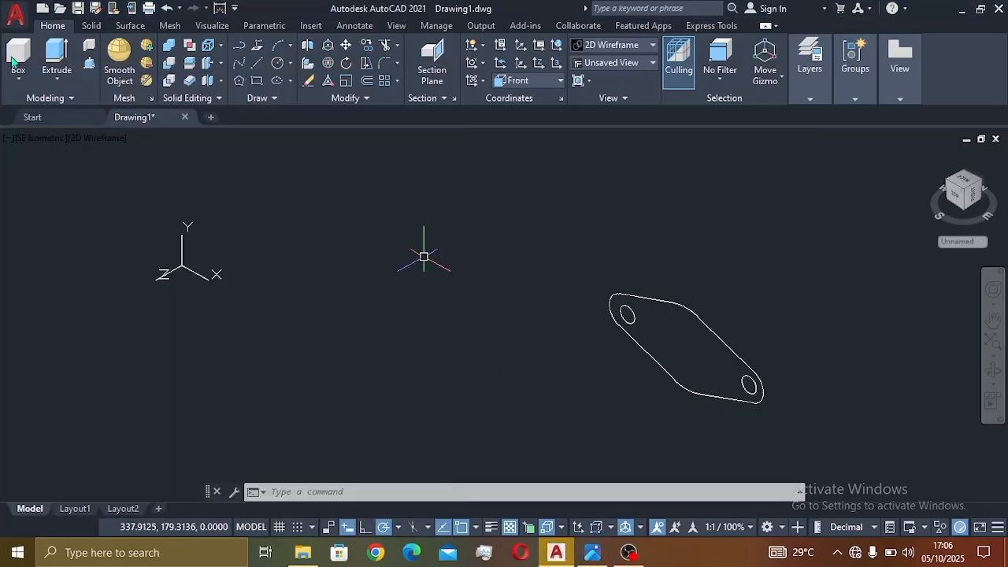
- Press-pull the enclosed flange outline area 40 units into a solid plate
{"action": "left_click", "coordinate": [90, 63]}
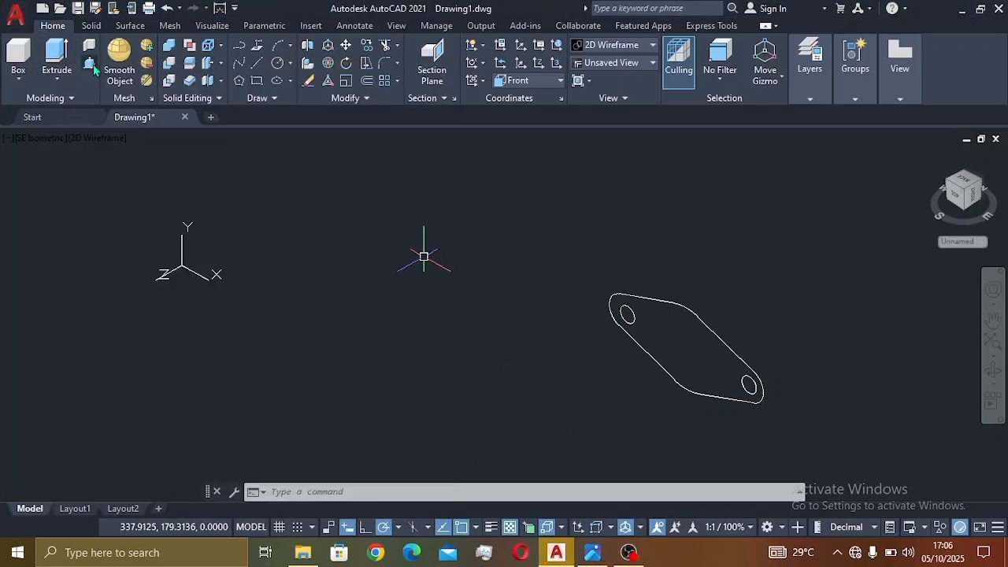
{"action": "left_click", "coordinate": [696, 354]}
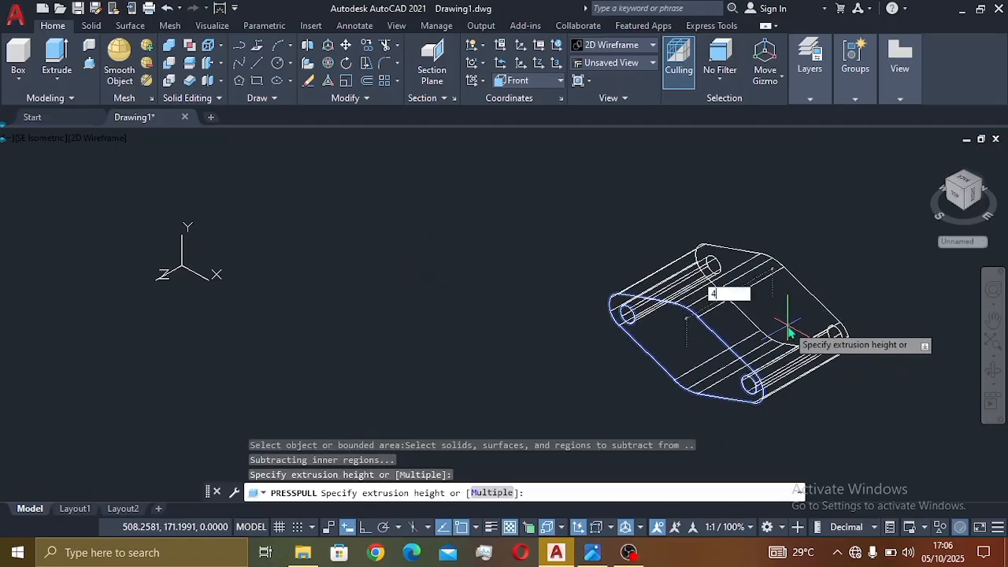
{"action": "type", "text": "40"}
{"action": "key", "text": "Return"}
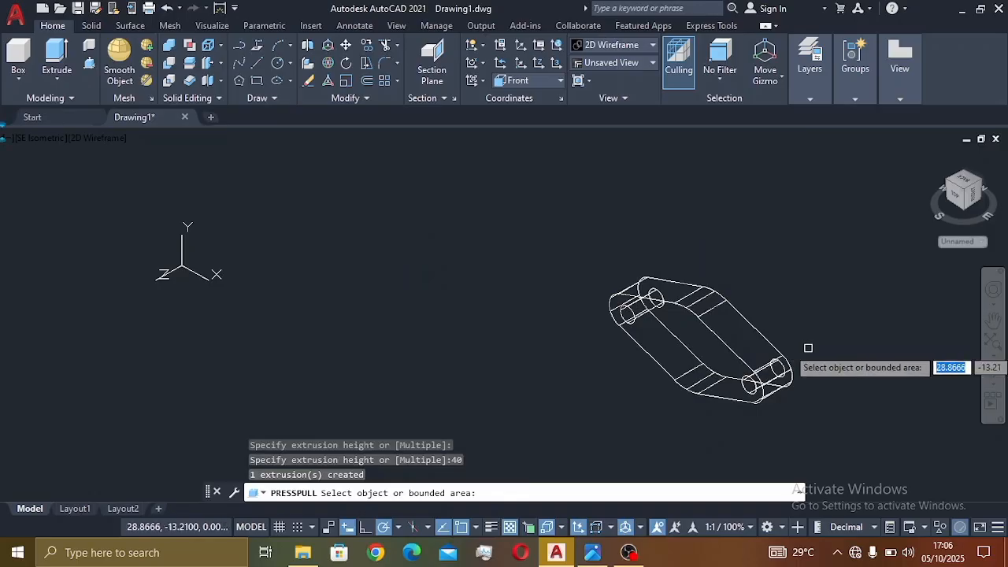
{"action": "key", "text": "Escape"}
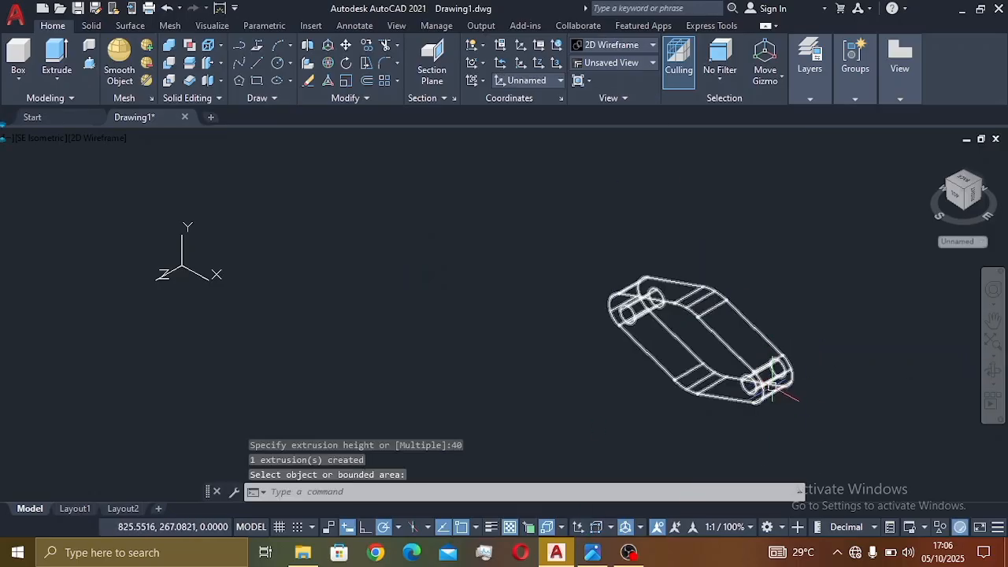
- Switch the visual style to Shades of Gray
{"action": "left_click", "coordinate": [652, 46]}
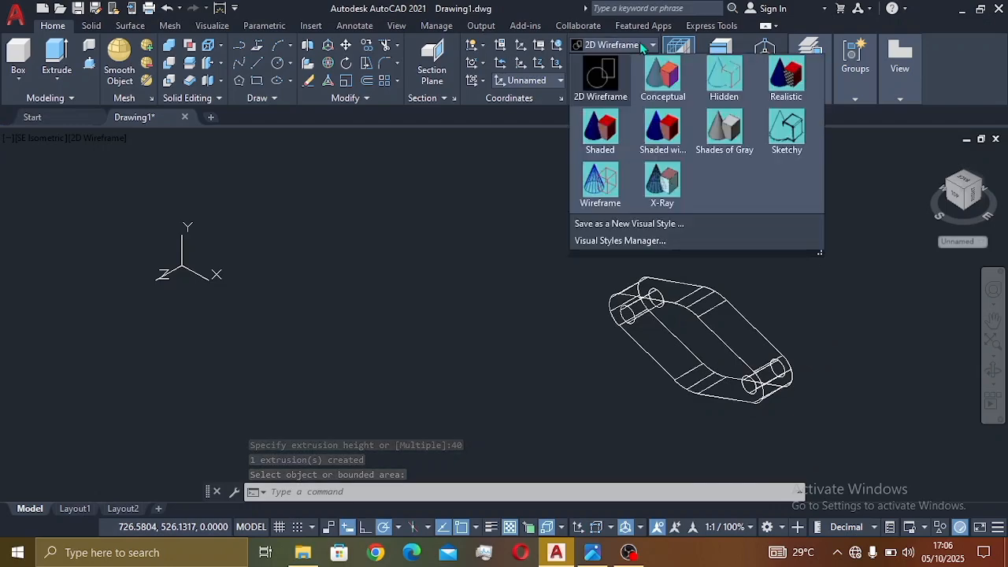
{"action": "left_click", "coordinate": [718, 150]}
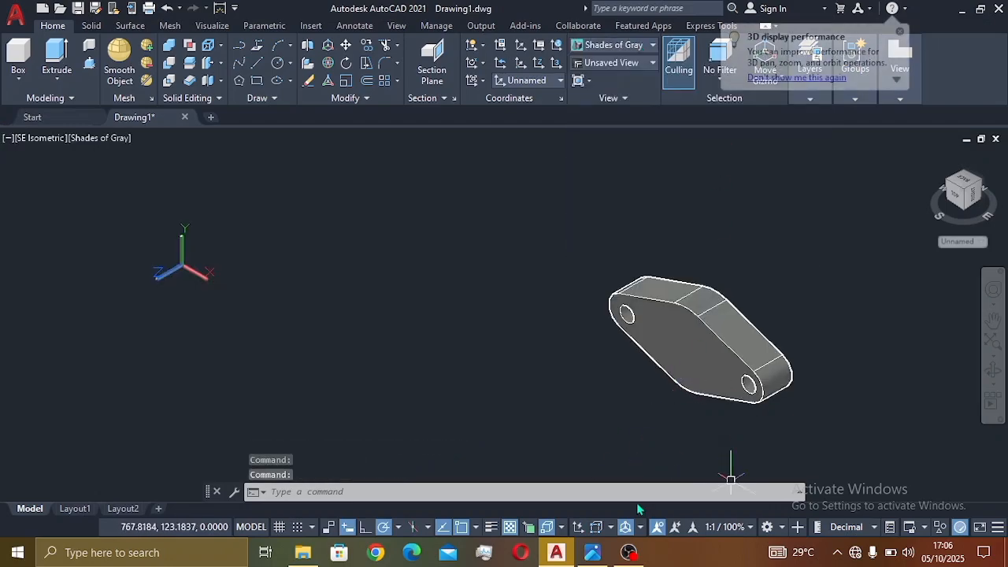
{"action": "scroll", "coordinate": [622, 311], "scroll_direction": "up", "scroll_amount": 3}
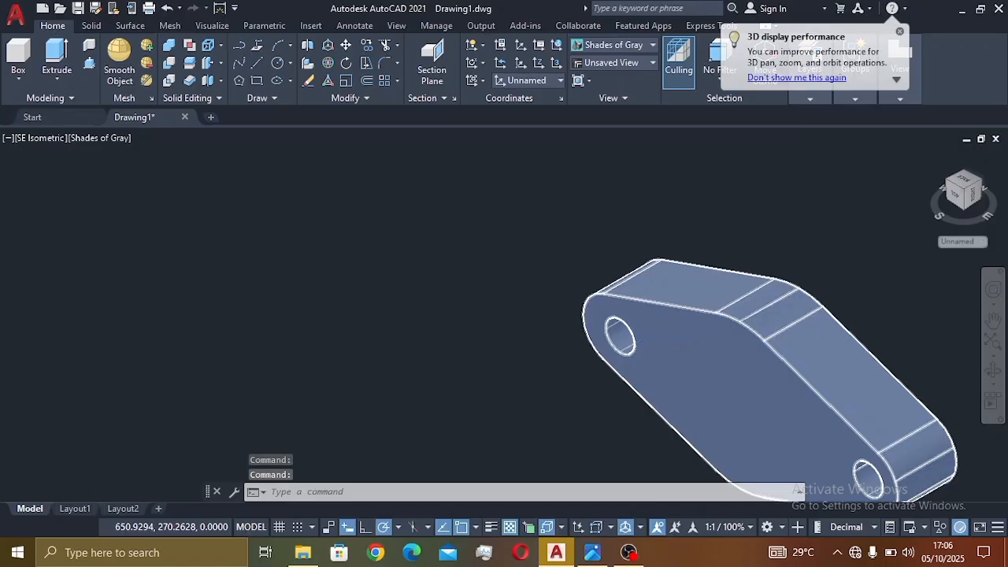
{"action": "scroll", "coordinate": [682, 367], "scroll_direction": "down", "scroll_amount": 6}
{"action": "scroll", "coordinate": [687, 376], "scroll_direction": "up", "scroll_amount": 6}
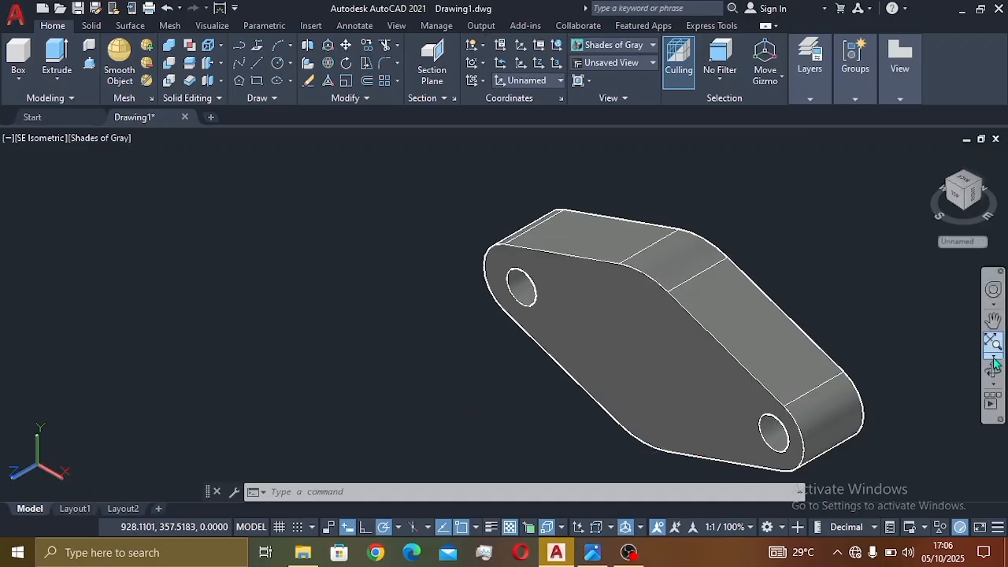
- Orbit the plate, then restore the SE Isometric view and recentre it before checking the reference
{"action": "left_click", "coordinate": [992, 375]}
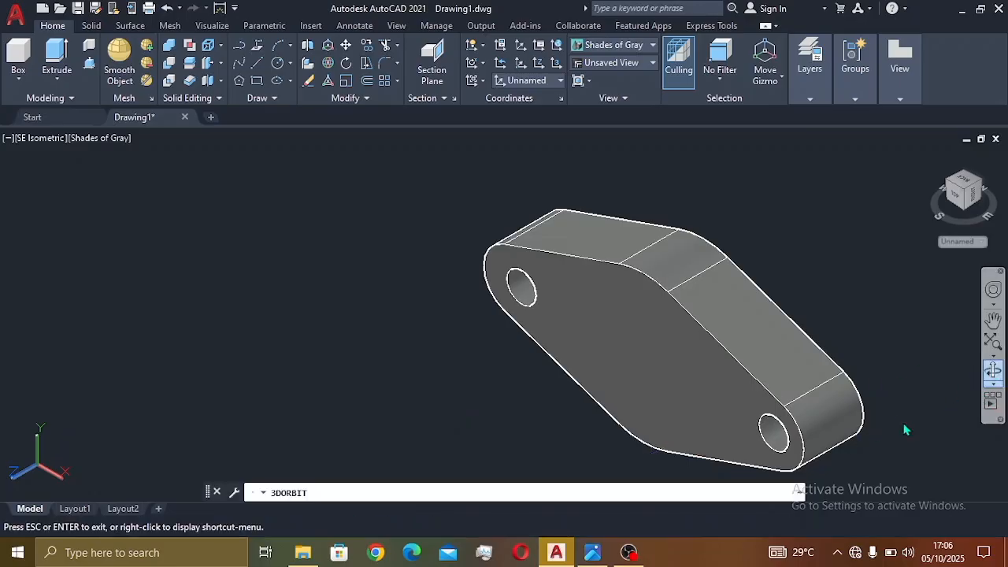
{"action": "mouse_move", "coordinate": [822, 459]}
{"action": "left_mouse_down"}
{"action": "mouse_move", "coordinate": [861, 416]}
{"action": "mouse_move", "coordinate": [902, 412]}
{"action": "mouse_move", "coordinate": [873, 415]}
{"action": "mouse_move", "coordinate": [886, 415]}
{"action": "mouse_move", "coordinate": [838, 470]}
{"action": "left_mouse_up"}
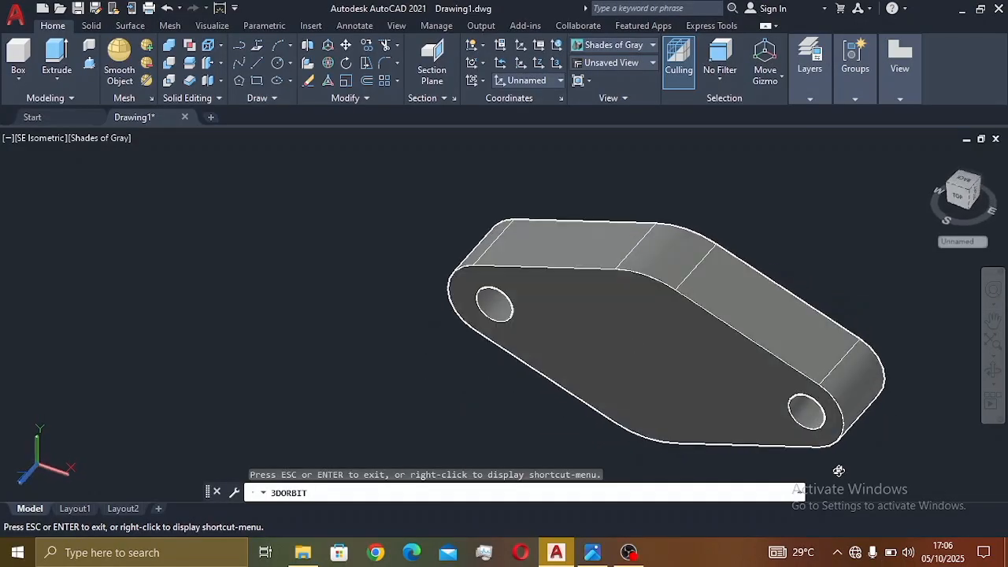
{"action": "key", "text": "Escape"}
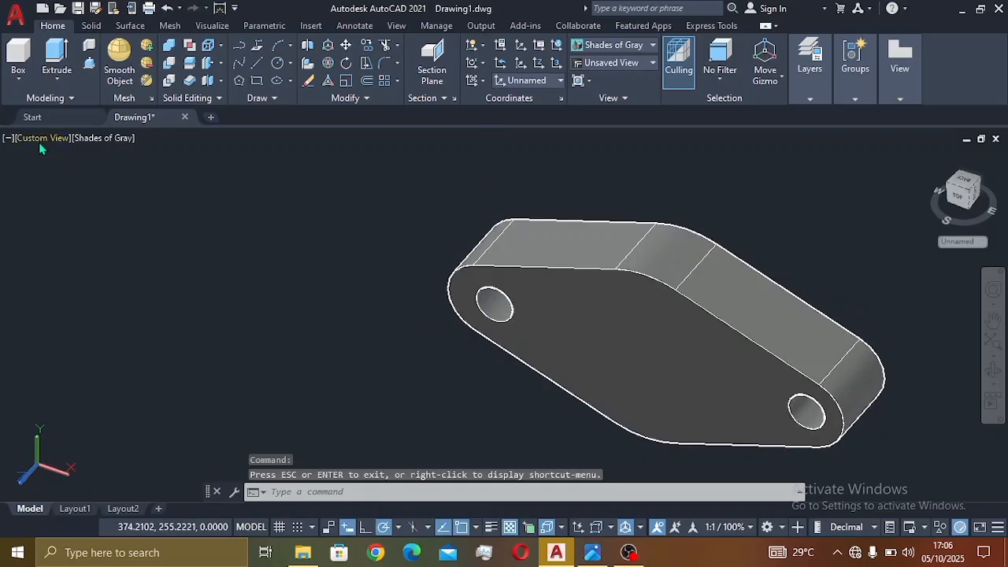
{"action": "left_click", "coordinate": [40, 144]}
{"action": "left_click", "coordinate": [78, 289]}
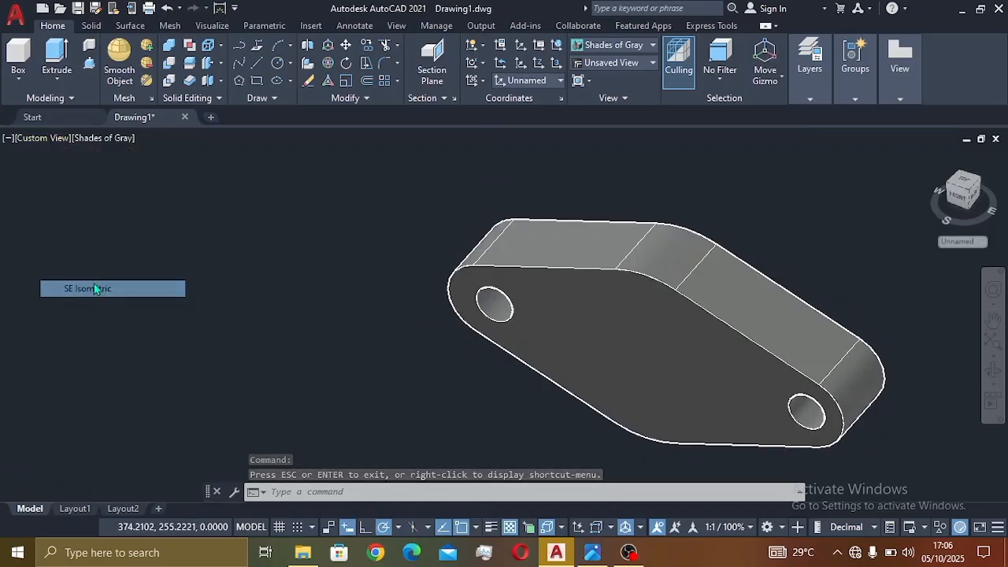
{"action": "scroll", "coordinate": [452, 313], "scroll_direction": "up", "scroll_amount": 2}
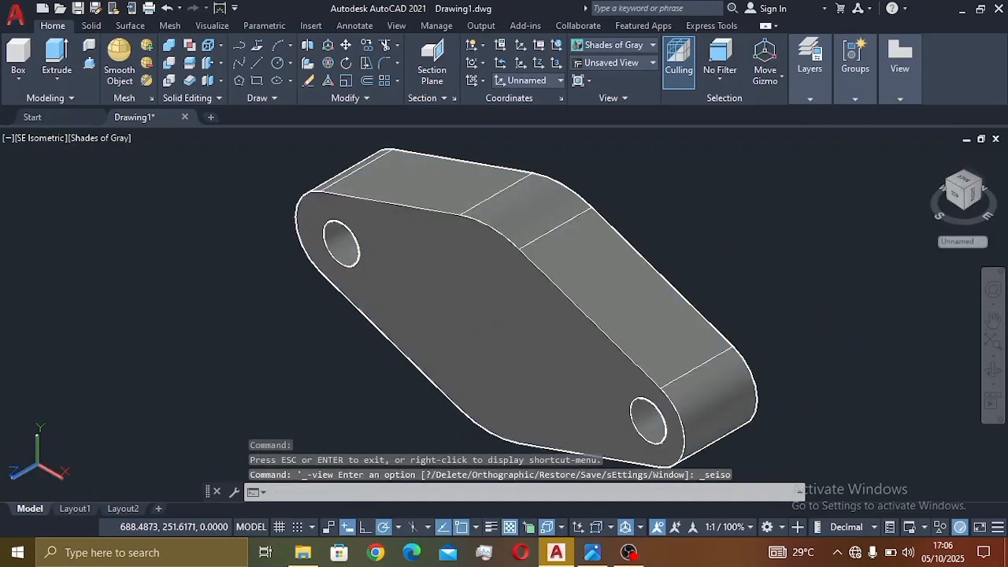
{"action": "middle_click_drag", "start_coordinate": [459, 312], "coordinate": [661, 311]}
{"action": "scroll", "coordinate": [661, 311], "scroll_direction": "down", "scroll_amount": 2}
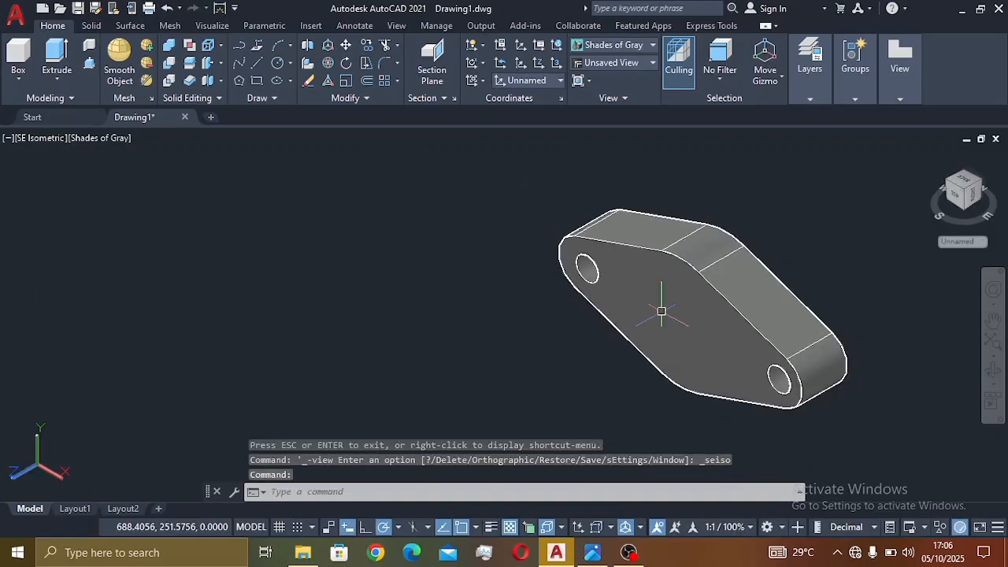
{"action": "left_click", "coordinate": [591, 552]}
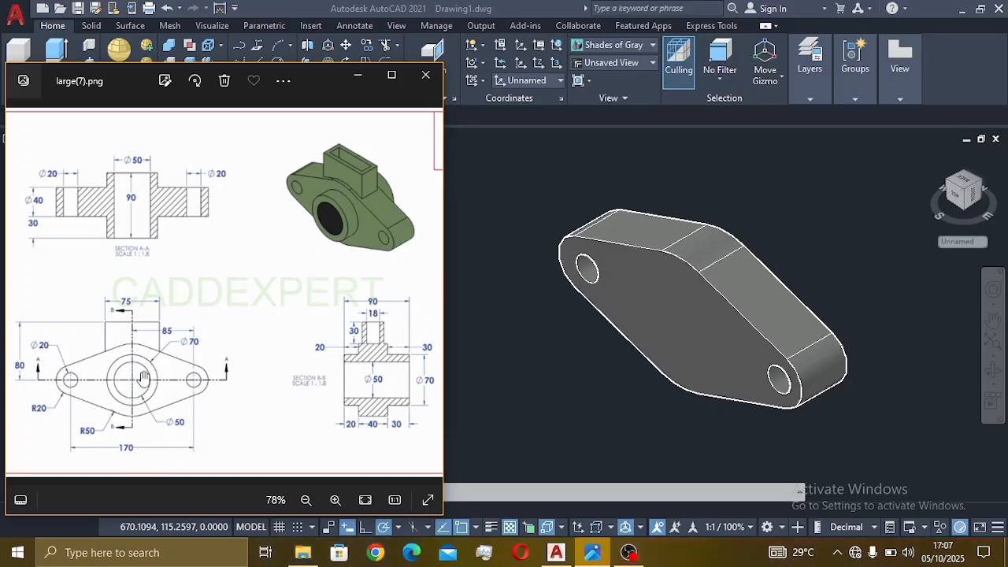
{"action": "scroll", "coordinate": [144, 370], "scroll_direction": "up", "scroll_amount": 2}
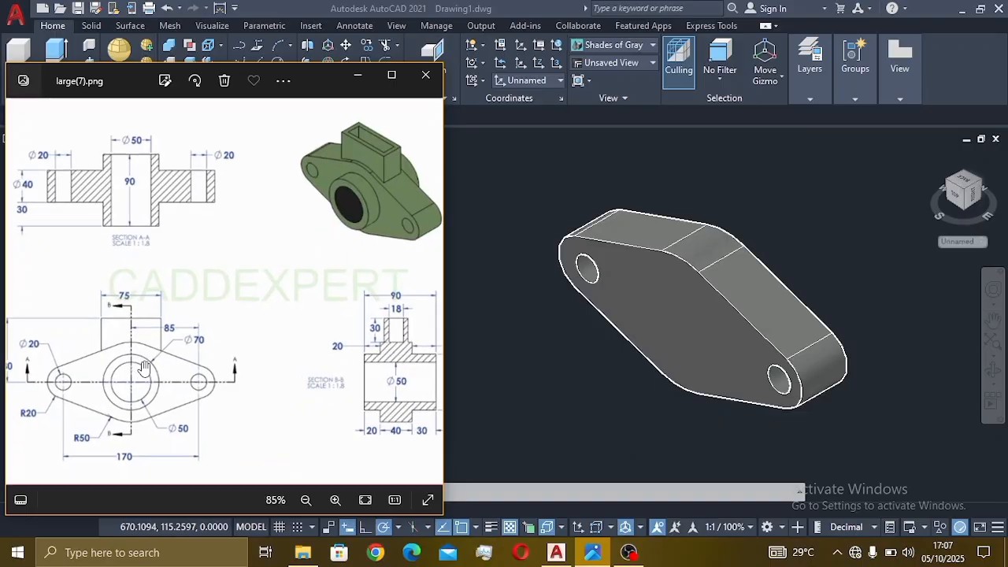
{"action": "scroll", "coordinate": [144, 378], "scroll_direction": "down", "scroll_amount": 2}
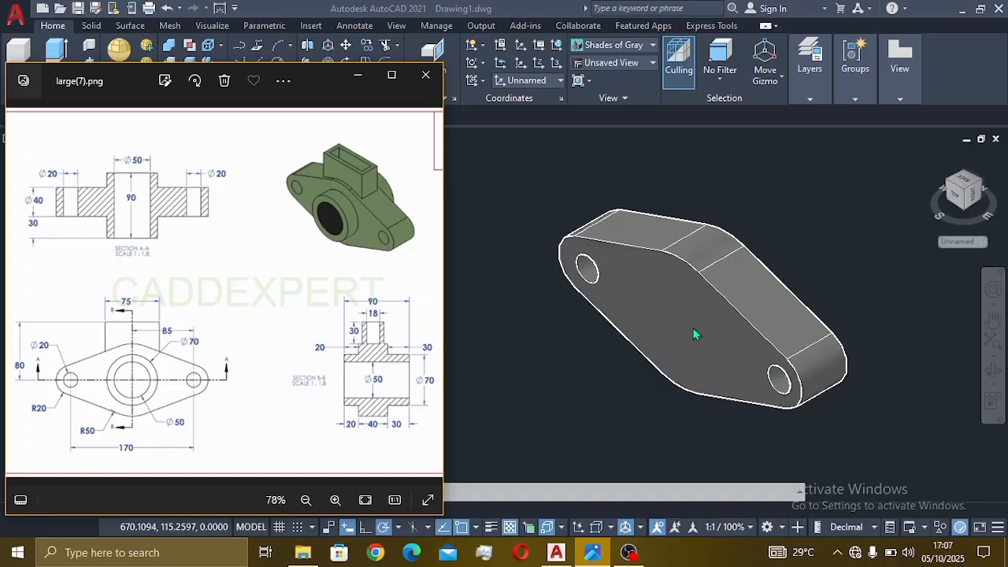
{"action": "scroll", "coordinate": [456, 299], "scroll_direction": "down", "scroll_amount": 2}
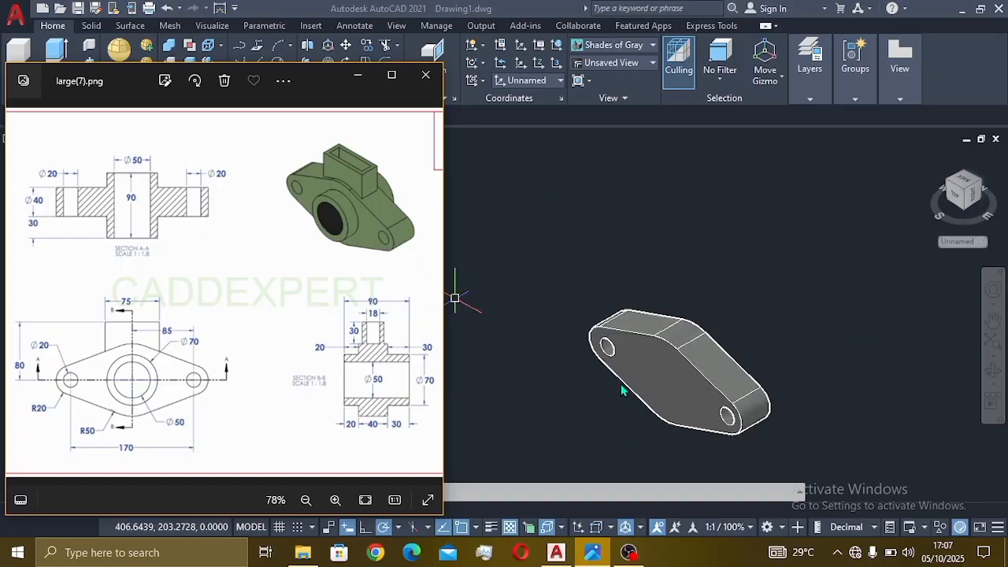
{"action": "scroll", "coordinate": [622, 381], "scroll_direction": "up", "scroll_amount": 4}
{"action": "scroll", "coordinate": [771, 415], "scroll_direction": "down", "scroll_amount": 3}
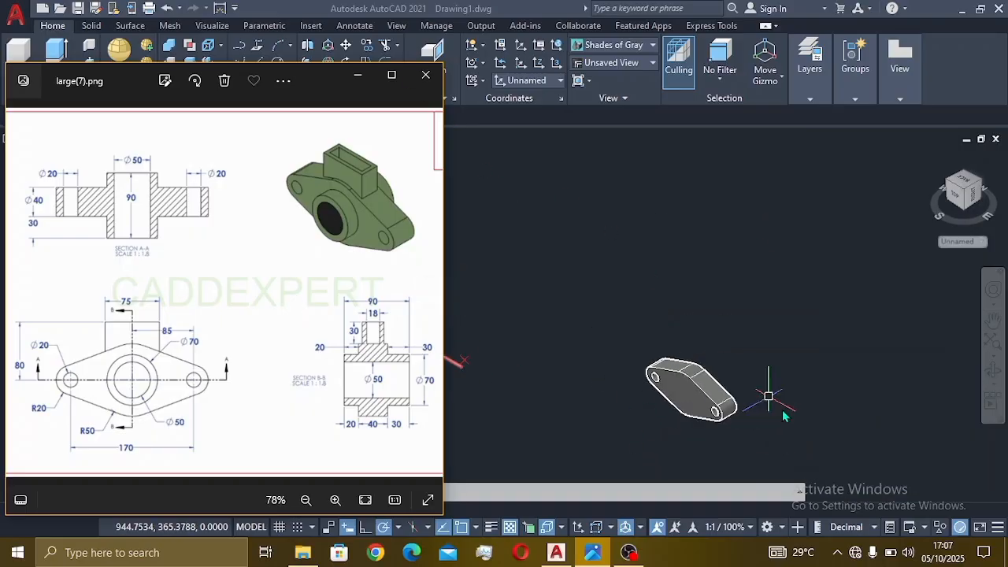
{"action": "left_click", "coordinate": [712, 417]}
{"action": "middle_click_drag", "start_coordinate": [669, 380], "coordinate": [707, 324]}
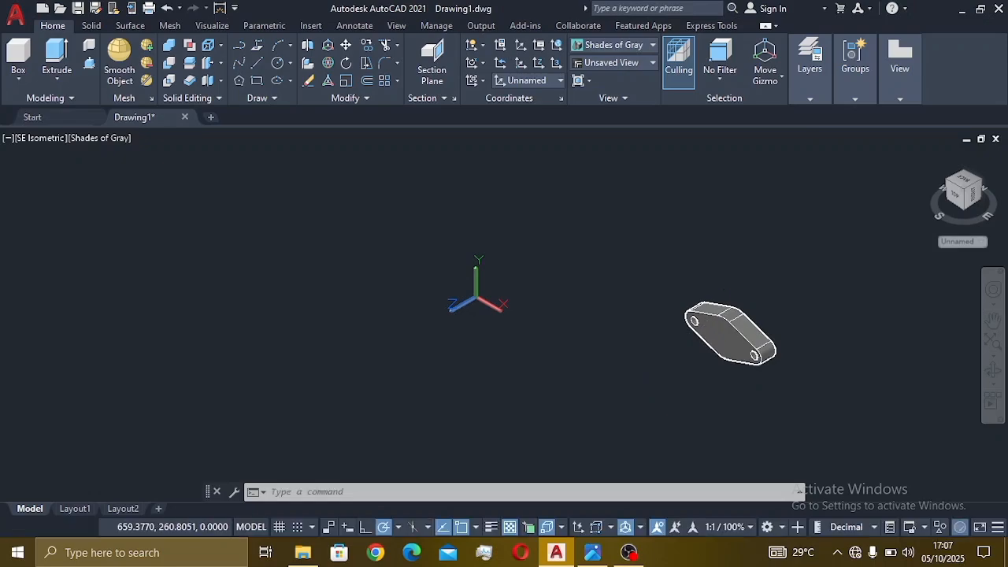
- Draw a Ø70 circle at the plate centre and compare it with the reference drawing
{"action": "scroll", "coordinate": [729, 325], "scroll_direction": "up", "scroll_amount": 3}
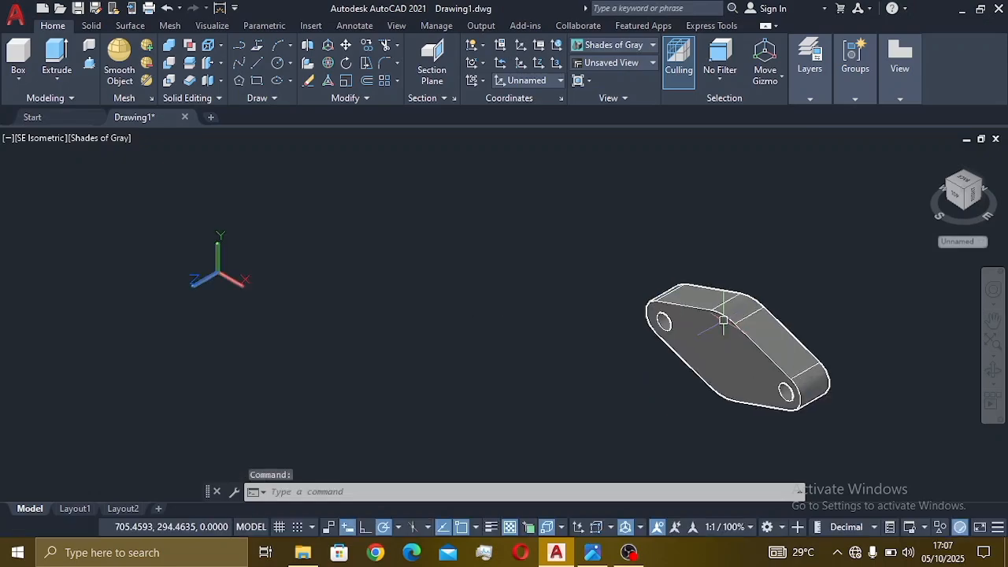
{"action": "left_click", "coordinate": [291, 64]}
{"action": "left_click", "coordinate": [336, 110]}
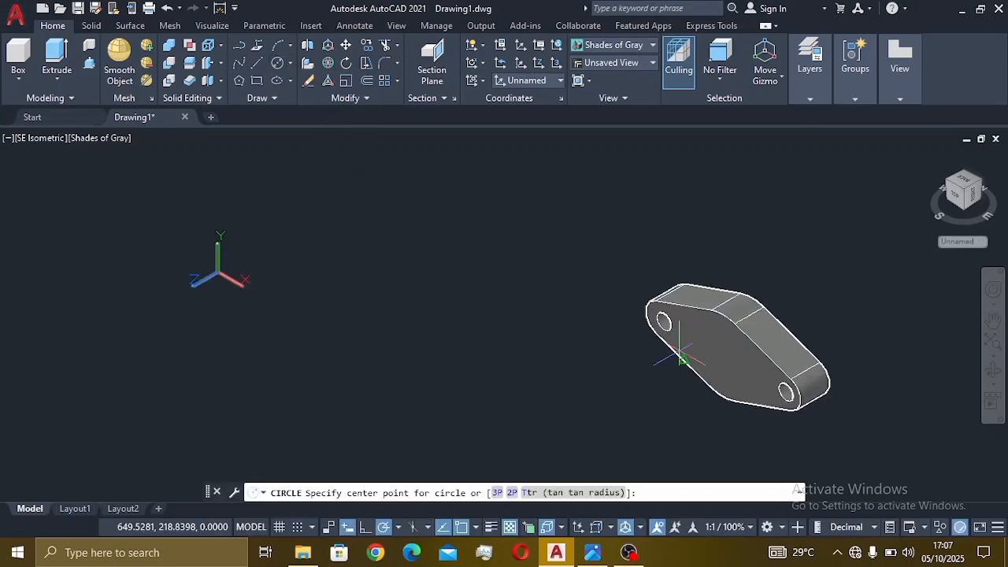
{"action": "left_click", "coordinate": [722, 357]}
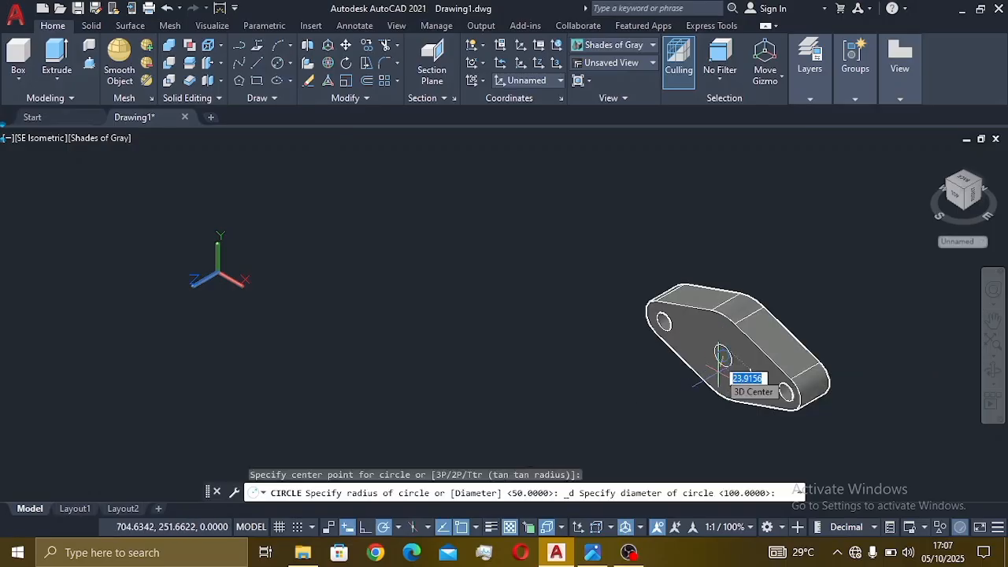
{"action": "type", "text": "70"}
{"action": "key", "text": "Return"}
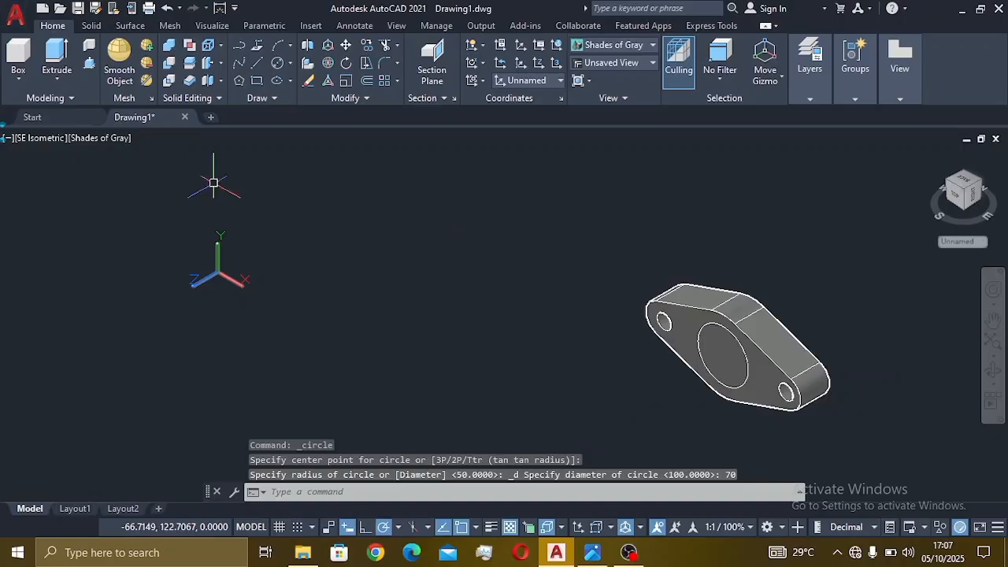
{"action": "left_click", "coordinate": [590, 554]}
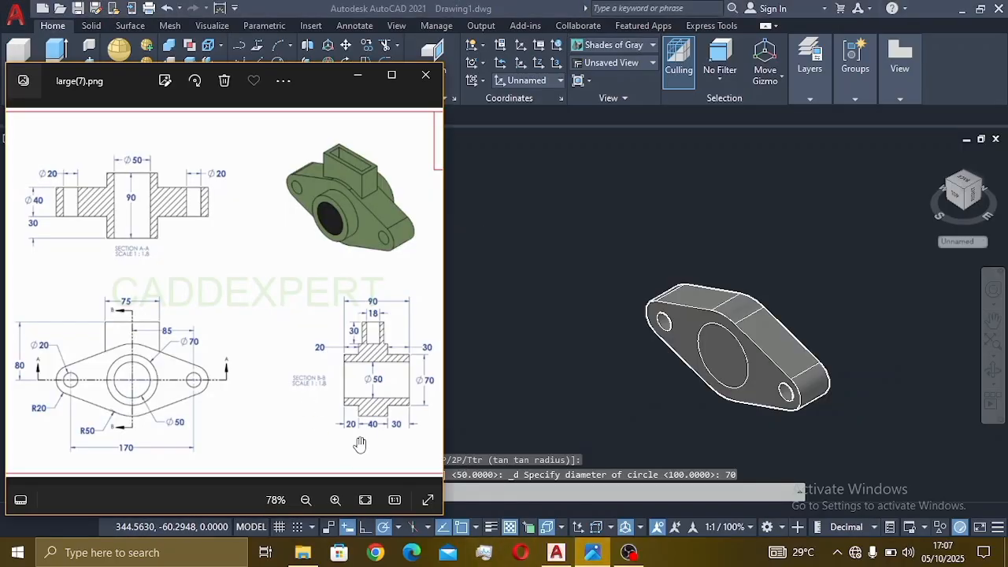
{"action": "left_click", "coordinate": [549, 386]}
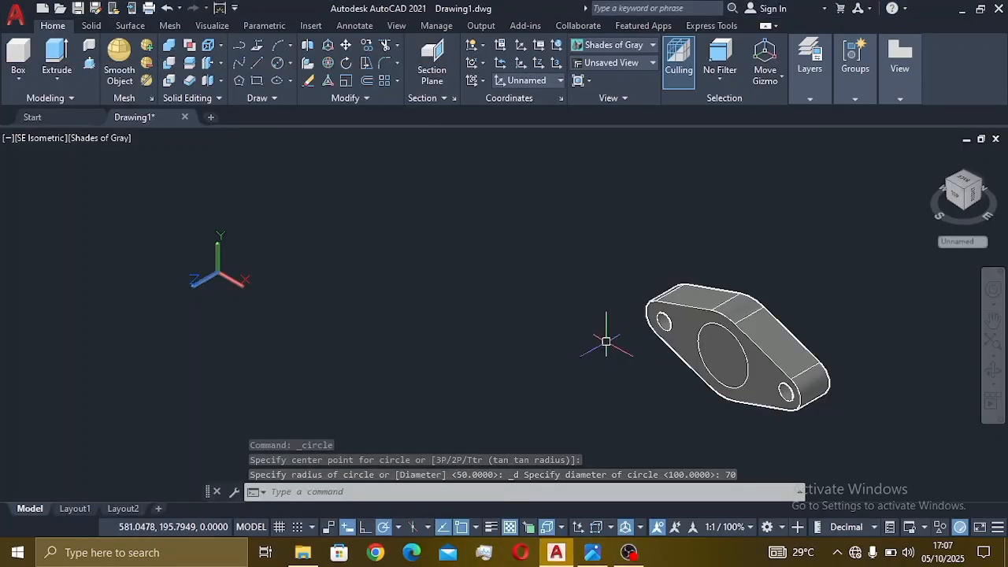
- Press-pull the Ø70 circle 20 units out of the plate face to form the hub
{"action": "left_click", "coordinate": [89, 63]}
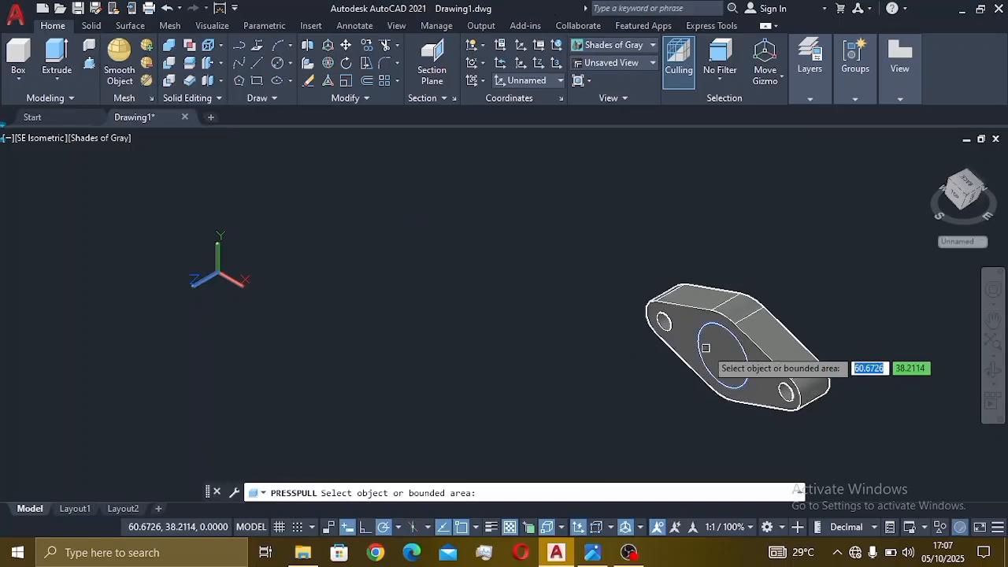
{"action": "left_click", "coordinate": [706, 348]}
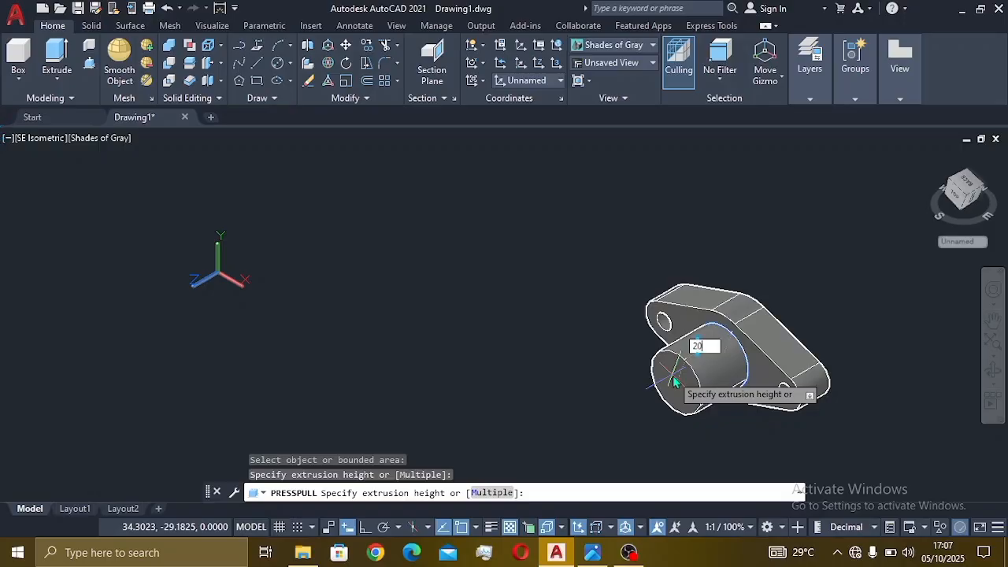
{"action": "key", "text": "Return"}
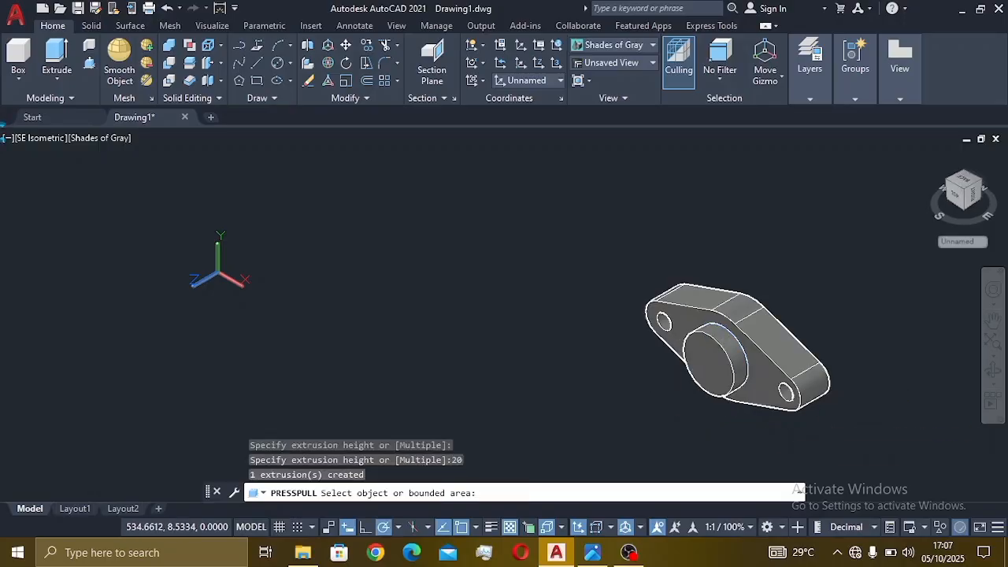
{"action": "key", "text": "Return"}
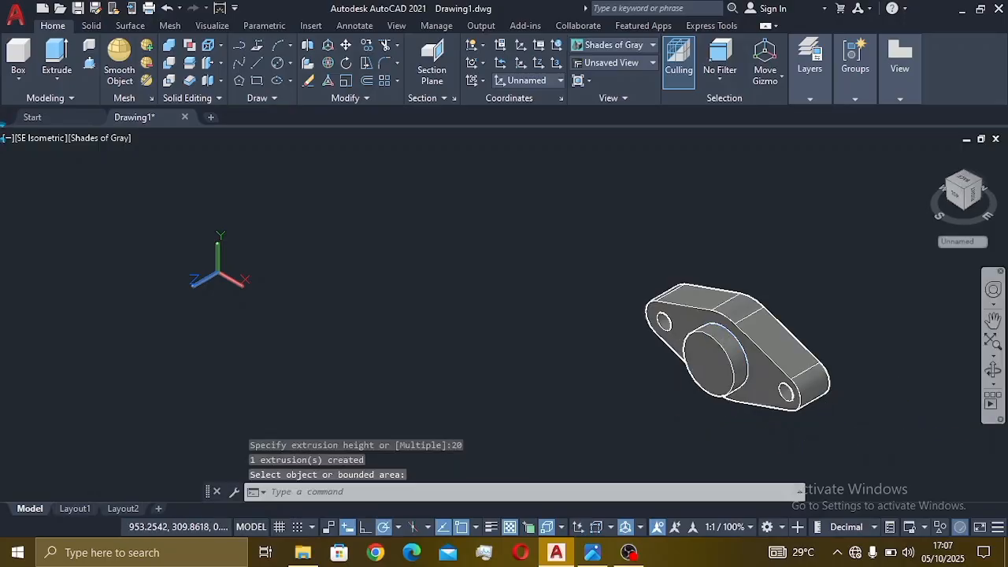
- Orbit to the flange's other side and align the UCS to that plate face
{"action": "left_click", "coordinate": [993, 373]}
{"action": "left_click_drag", "start_coordinate": [875, 381], "coordinate": [544, 347]}
{"action": "key", "text": "Escape"}
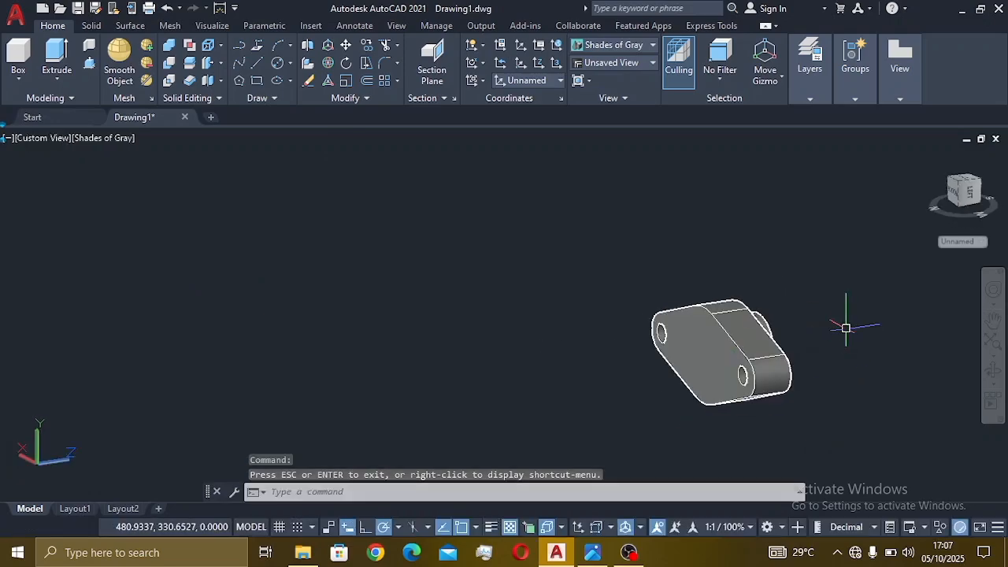
{"action": "left_click", "coordinate": [480, 81]}
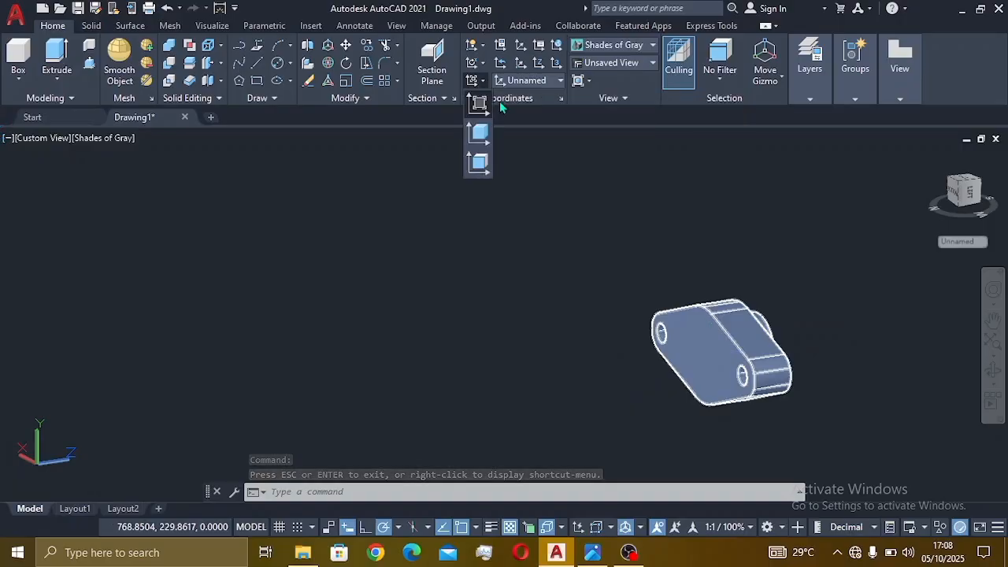
{"action": "left_click", "coordinate": [479, 162]}
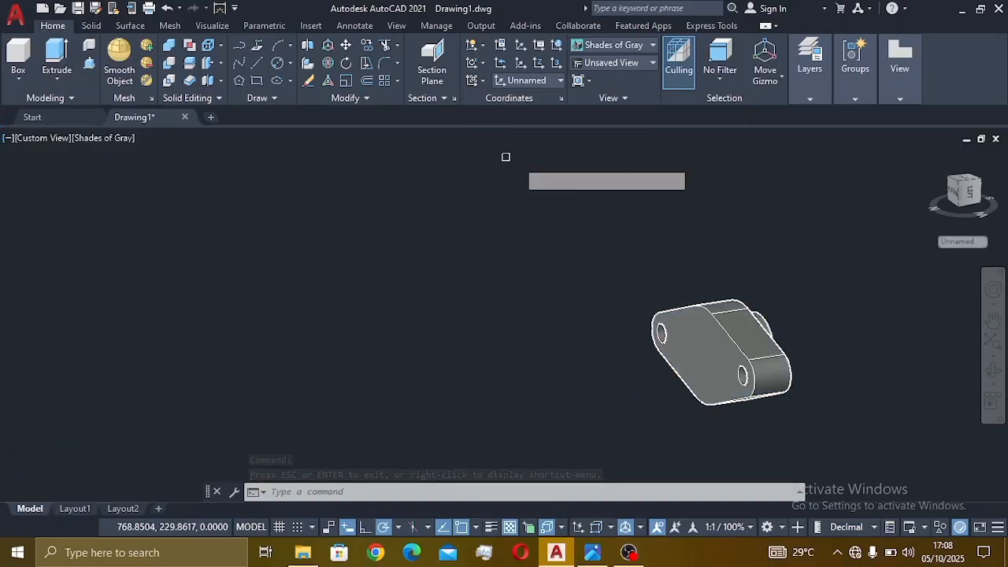
{"action": "left_click", "coordinate": [701, 339]}
{"action": "key", "text": "Return"}
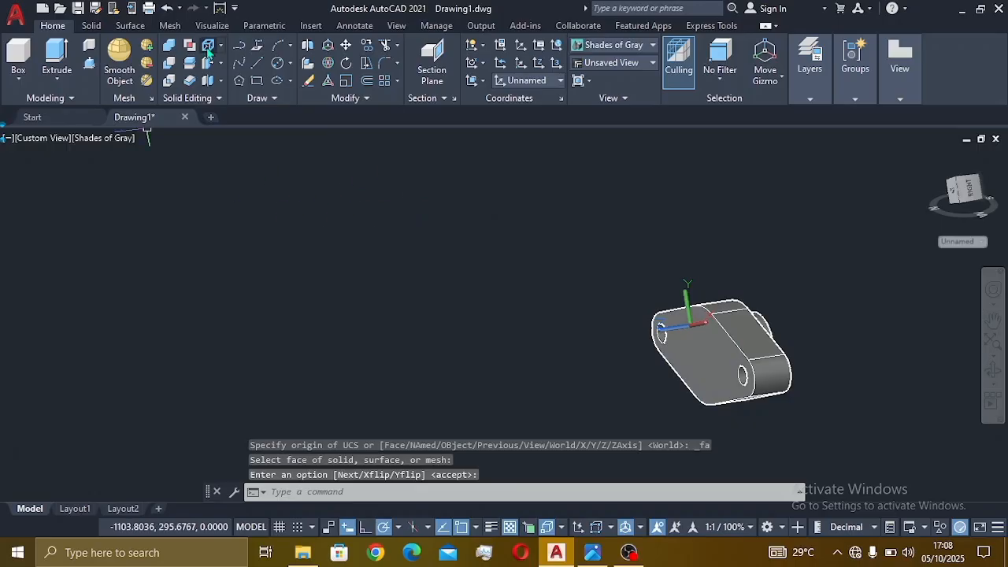
- Draw a Ø70 circle centred on the back flange face, checking it against the reference
{"action": "left_click", "coordinate": [277, 63]}
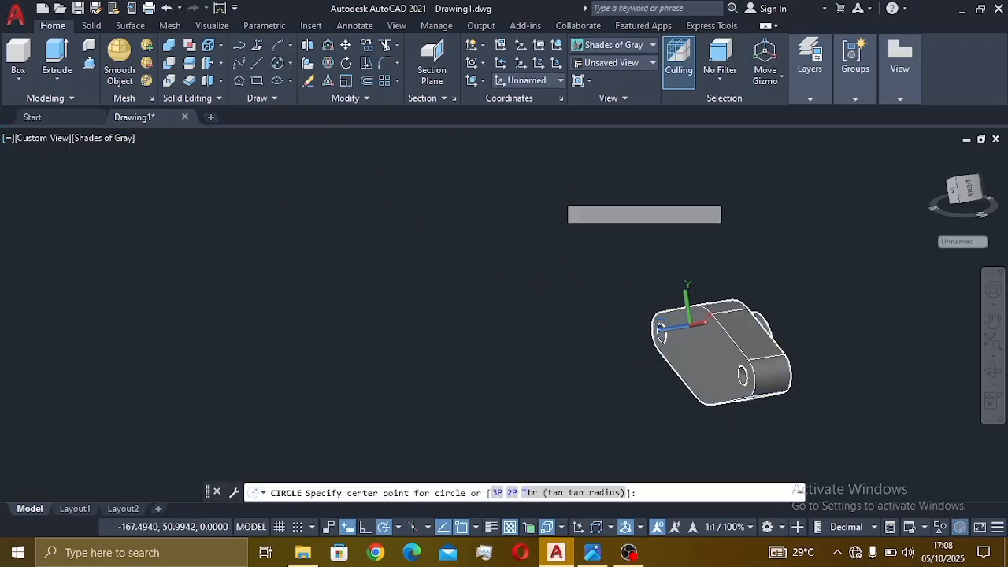
{"action": "left_click", "coordinate": [712, 361]}
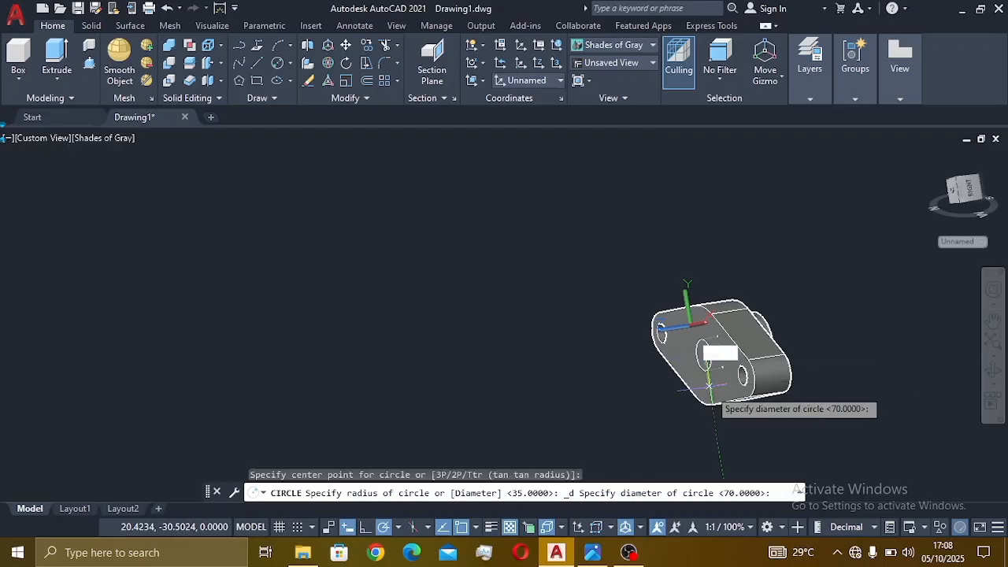
{"action": "type", "text": "7"}
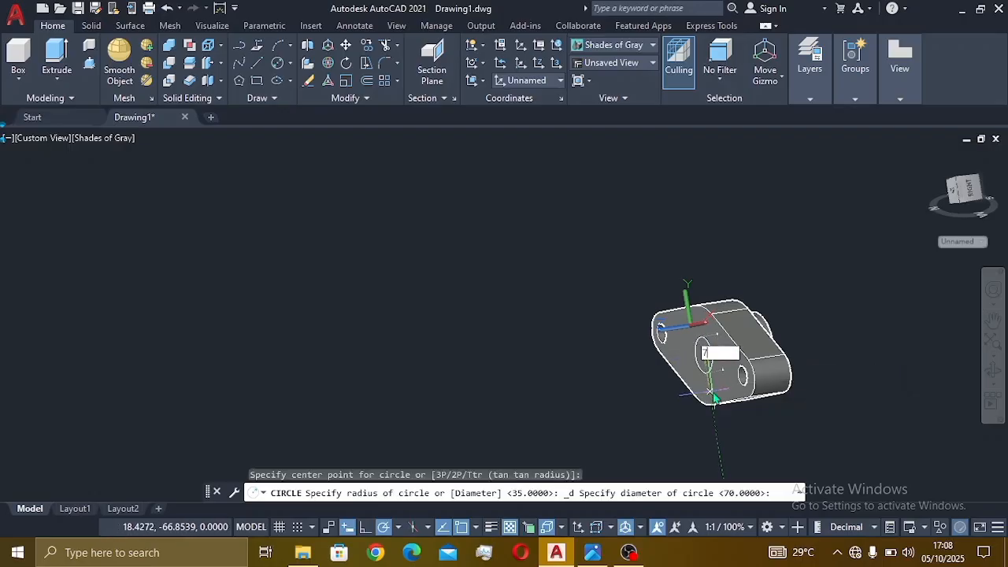
{"action": "type", "text": "0"}
{"action": "key", "text": "Return"}
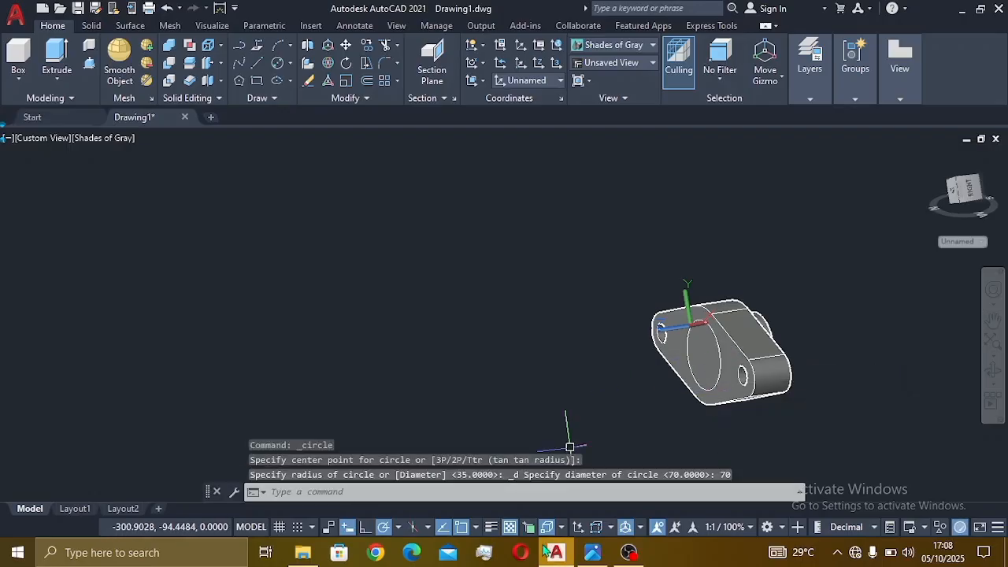
{"action": "left_click", "coordinate": [592, 556]}
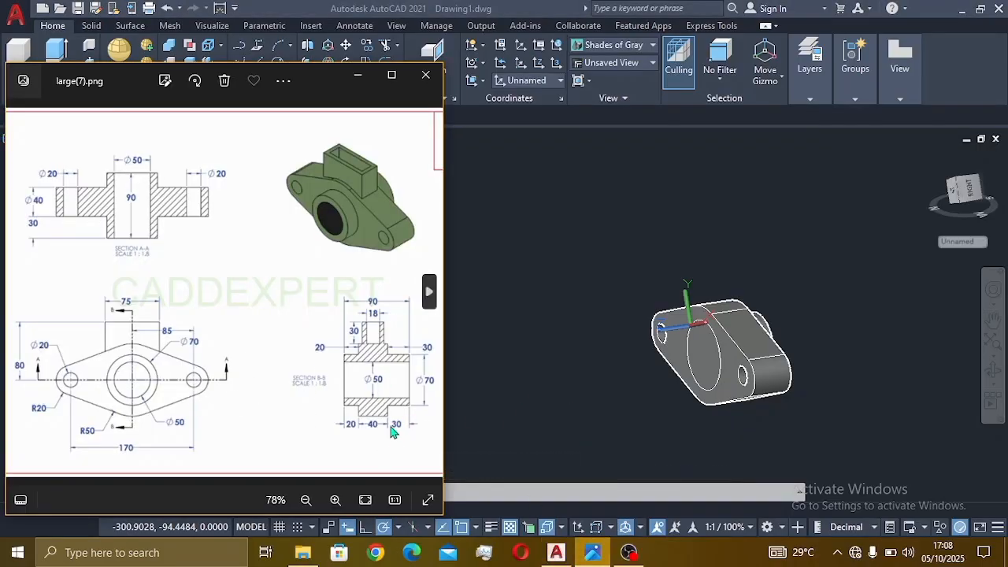
{"action": "left_click", "coordinate": [532, 397]}
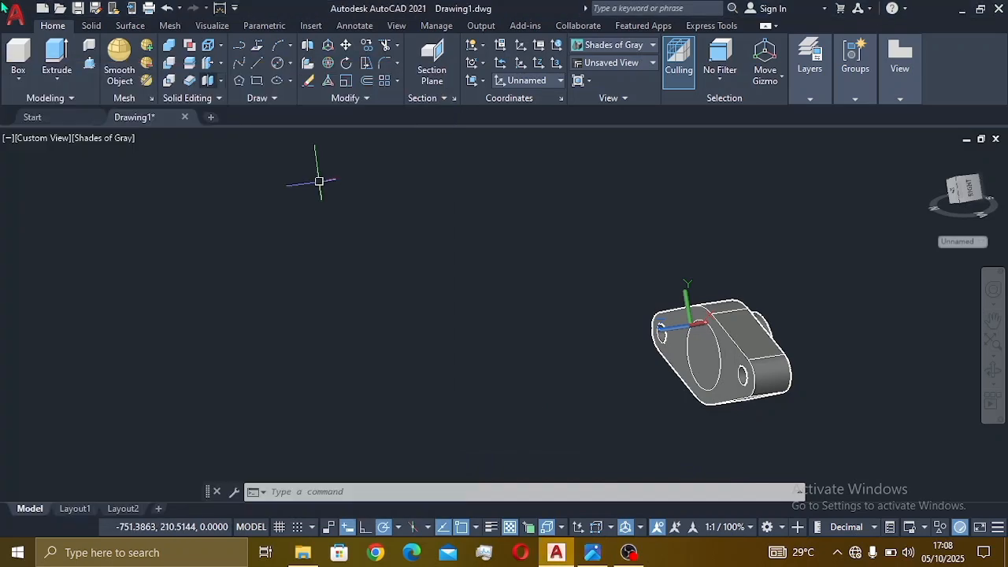
{"action": "left_click", "coordinate": [90, 63]}
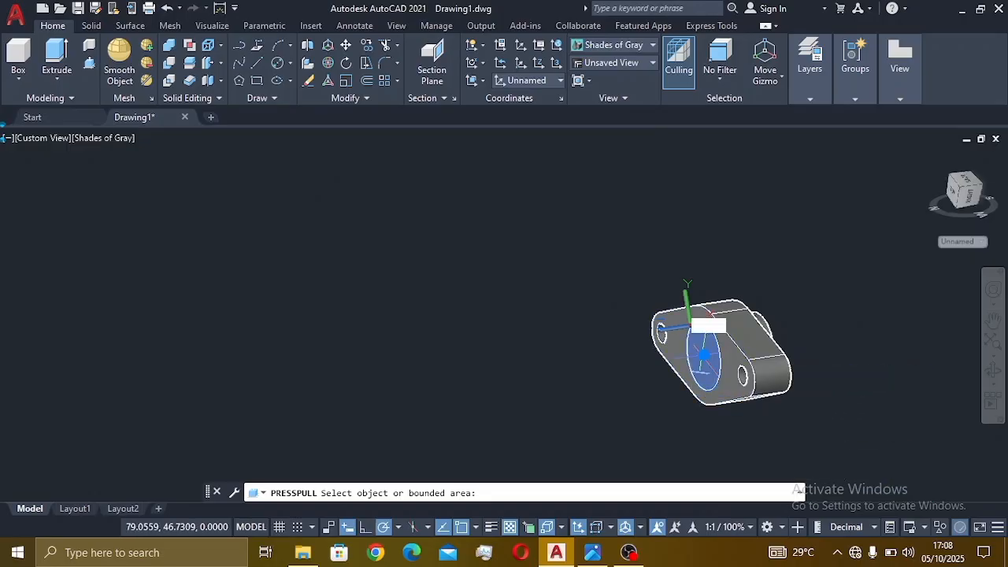
- Press-pull the back-face Ø70 circle 30 units to form the second hub
{"action": "left_click", "coordinate": [705, 356]}
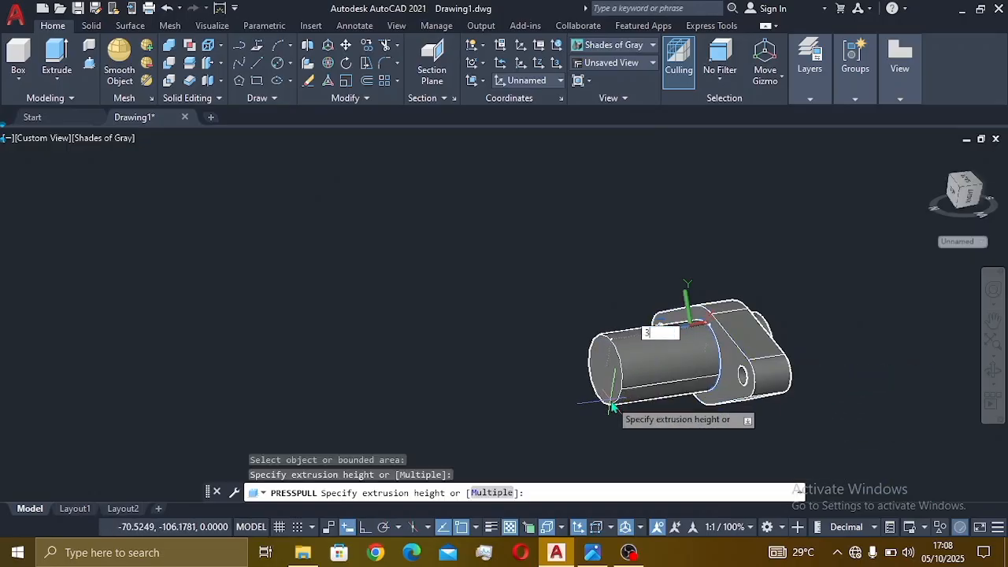
{"action": "type", "text": "30"}
{"action": "key", "text": "Return"}
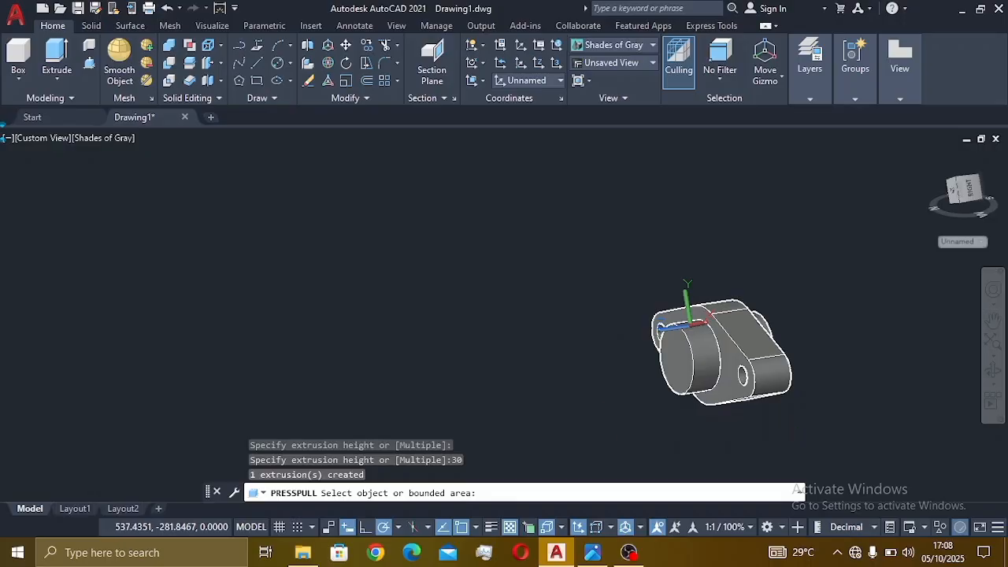
{"action": "key", "text": "Return"}
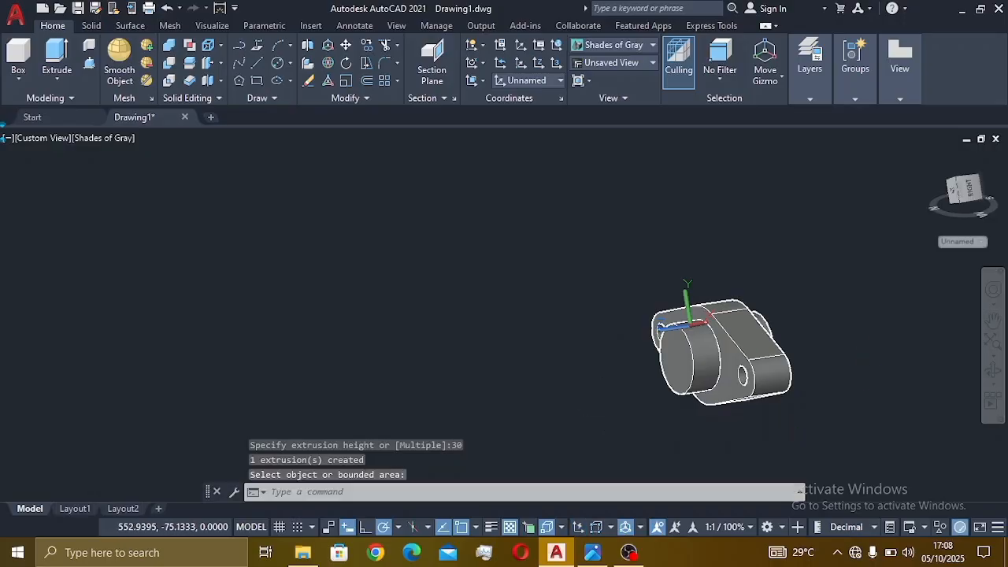
- Switch to the SE Isometric view and re-centre the part on screen
{"action": "left_click", "coordinate": [44, 146]}
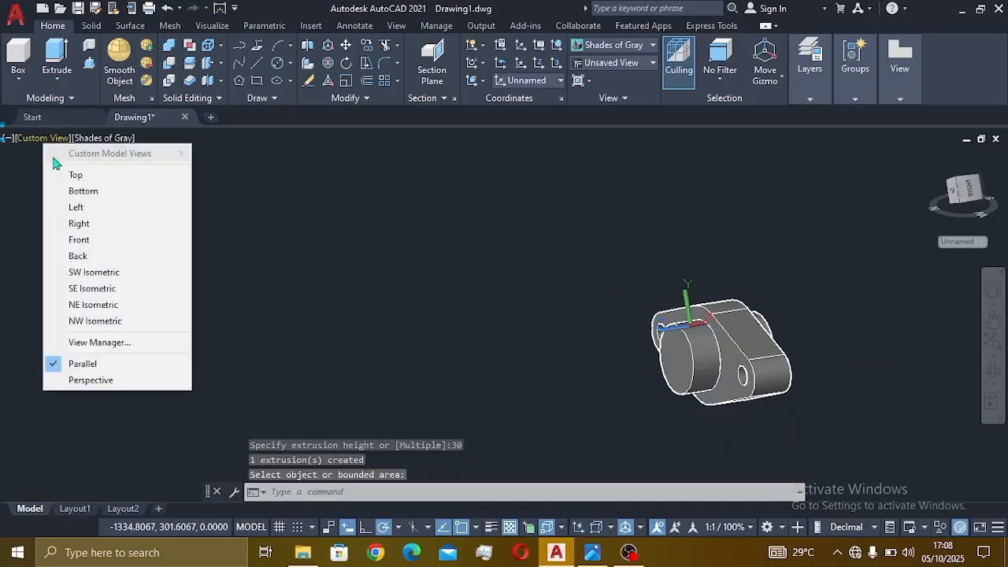
{"action": "left_click", "coordinate": [95, 288]}
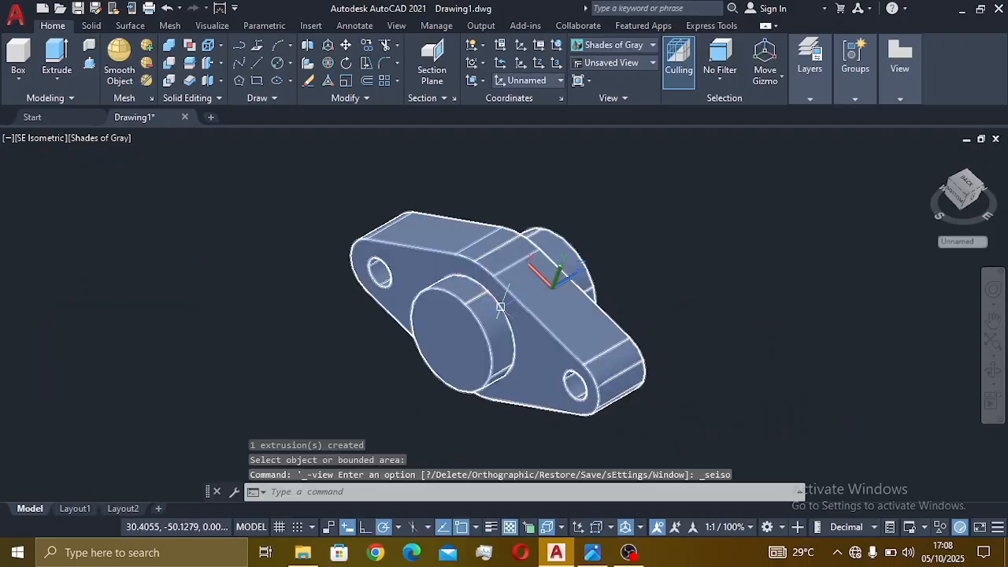
{"action": "middle_click_drag", "start_coordinate": [499, 306], "coordinate": [624, 307]}
{"action": "scroll", "coordinate": [624, 307], "scroll_direction": "up", "scroll_amount": 2}
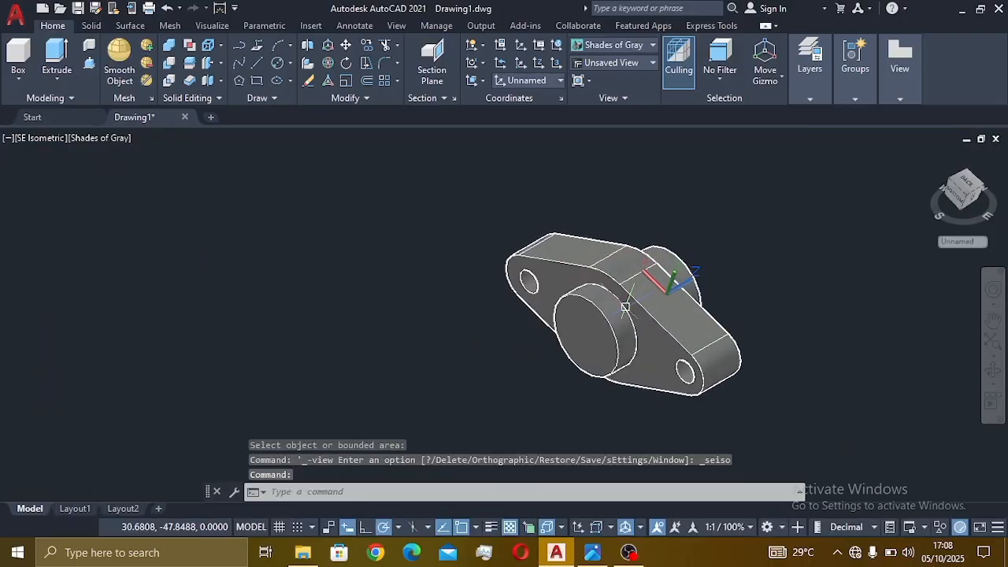
{"action": "scroll", "coordinate": [693, 315], "scroll_direction": "down", "scroll_amount": 3}
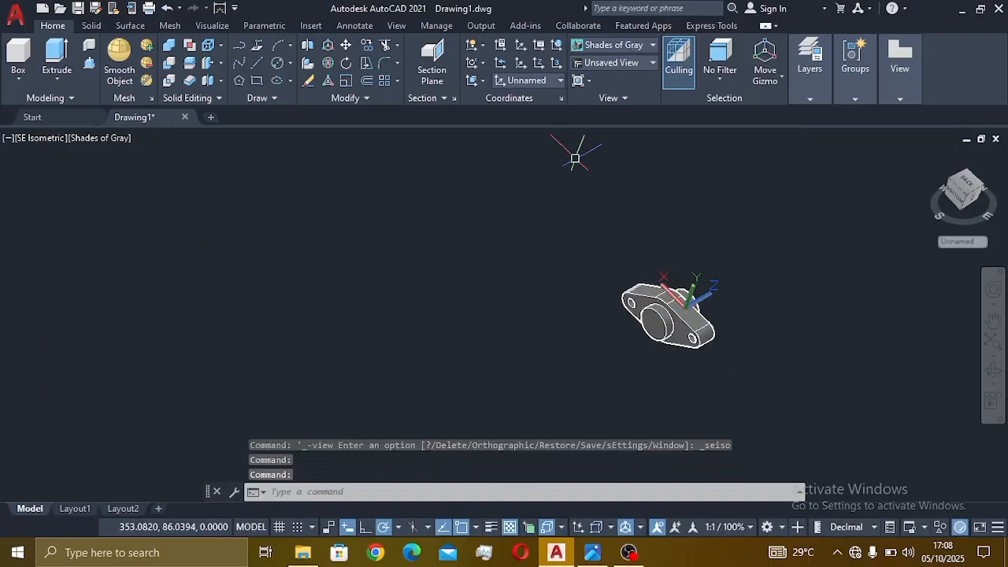
{"action": "left_click", "coordinate": [558, 80]}
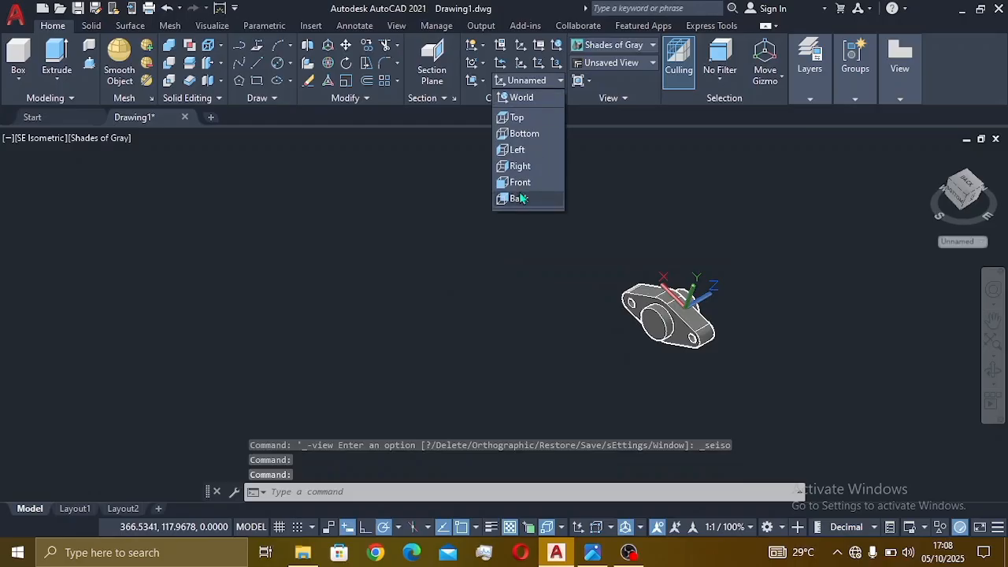
- Set the UCS to Front and check the hub sizes in the large(7).png reference
{"action": "left_click", "coordinate": [526, 189]}
{"action": "scroll", "coordinate": [669, 331], "scroll_direction": "up", "scroll_amount": 3}
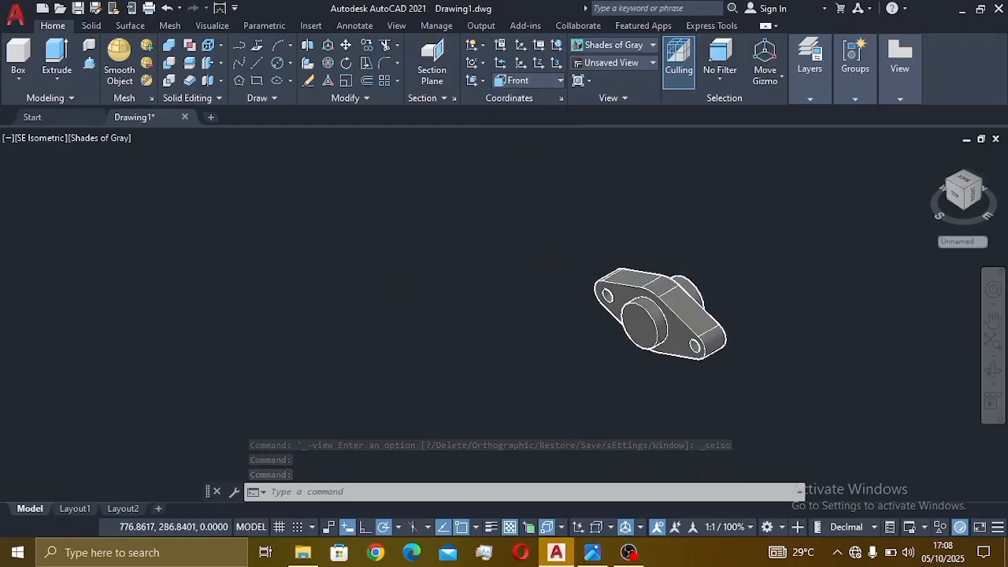
{"action": "left_click", "coordinate": [593, 553]}
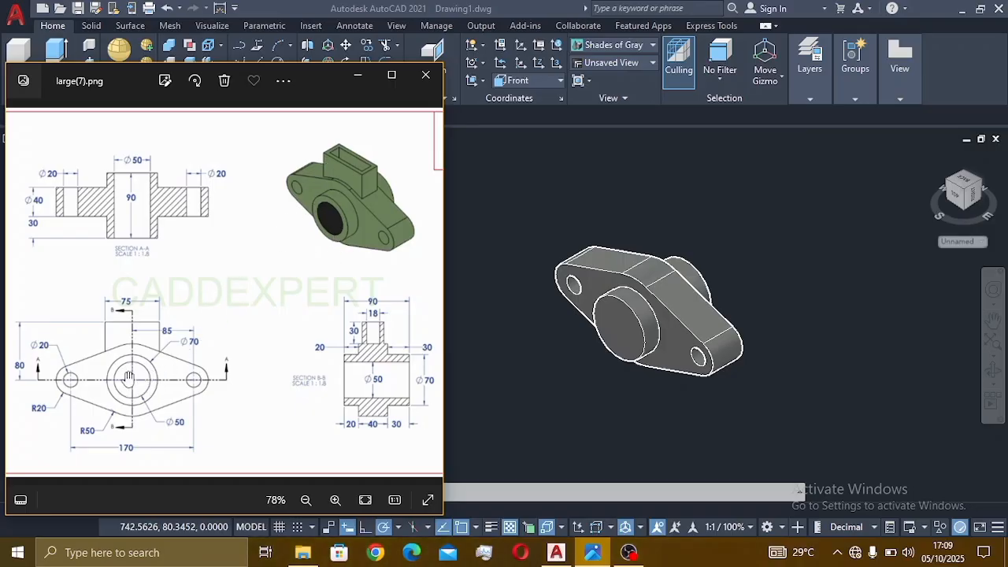
{"action": "left_click", "coordinate": [512, 391]}
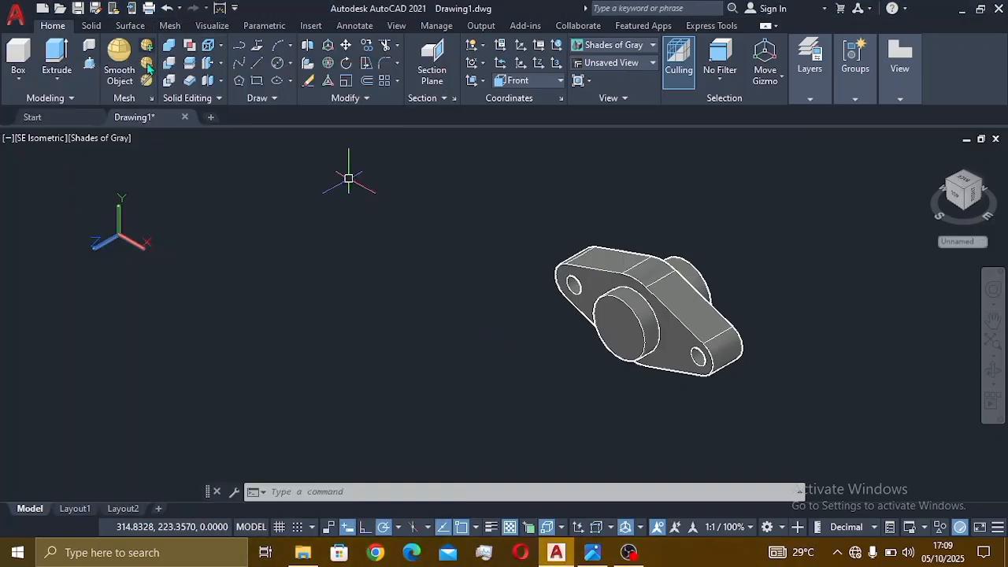
- Draw a Ø50 circle at the centre of the front hub face
{"action": "left_click", "coordinate": [277, 65]}
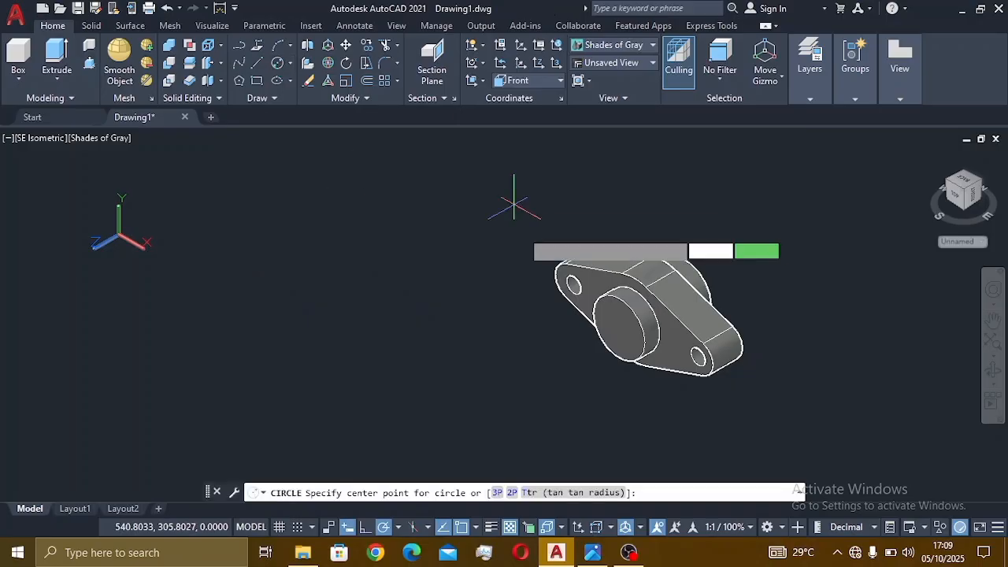
{"action": "left_click", "coordinate": [614, 321]}
{"action": "type", "text": "d"}
{"action": "key", "text": "Return"}
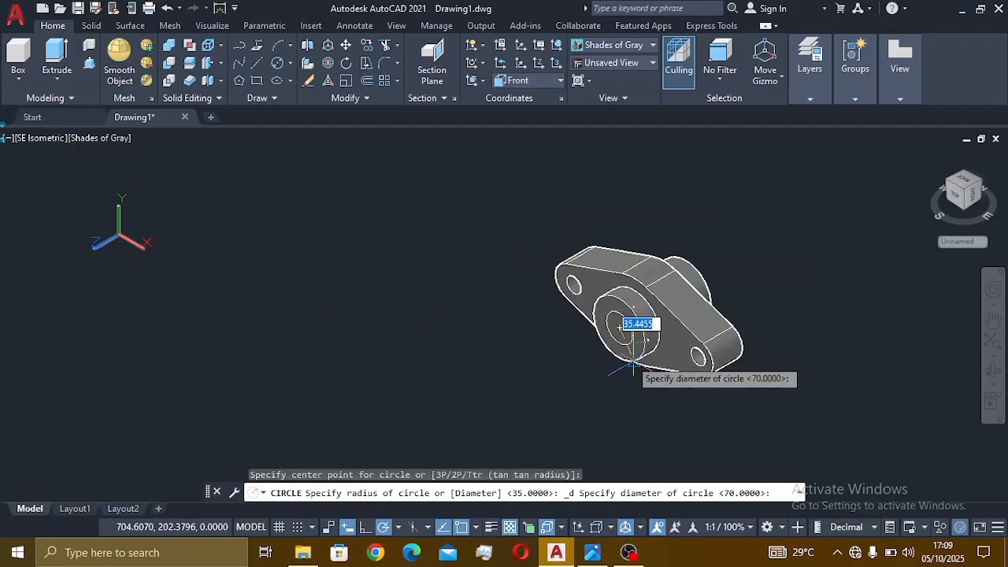
{"action": "type", "text": "50"}
{"action": "key", "text": "Return"}
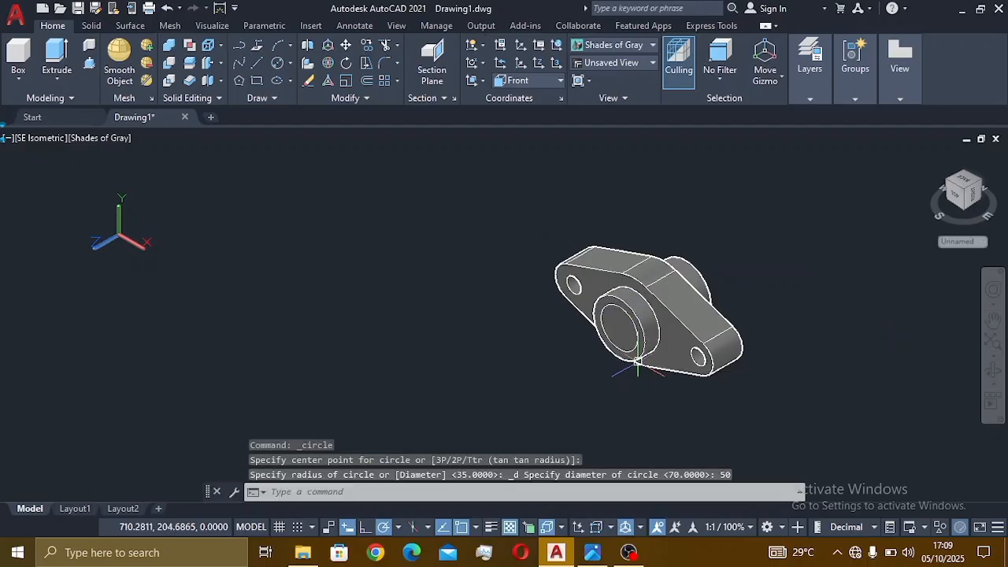
- Press-pull the Ø50 circle back through the hub to cut the bore
{"action": "left_click", "coordinate": [89, 63]}
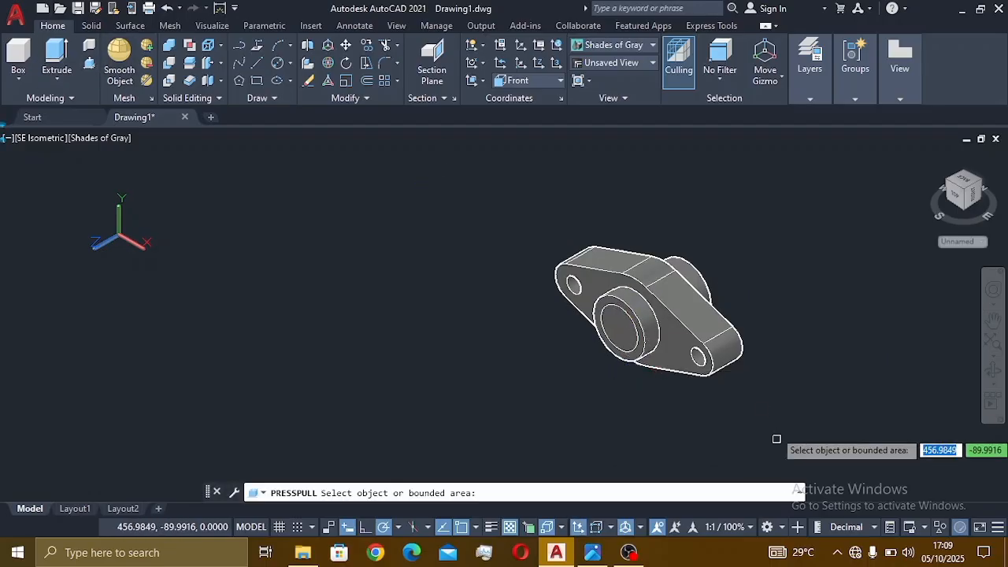
{"action": "left_click", "coordinate": [619, 332]}
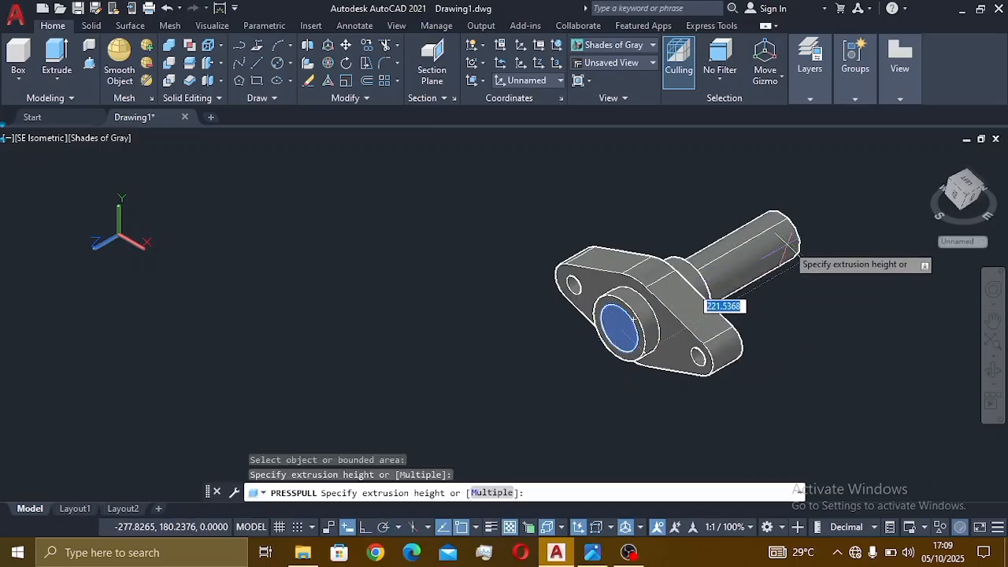
{"action": "left_click", "coordinate": [786, 247]}
{"action": "key", "text": "Return"}
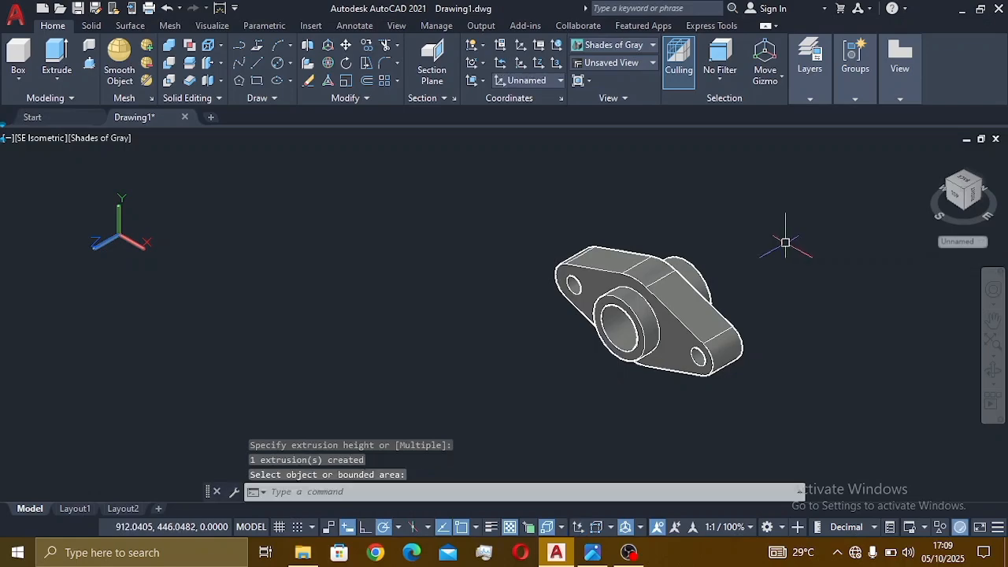
- Orbit the model to inspect the bored hub from above and an oblique angle
{"action": "left_click", "coordinate": [994, 370]}
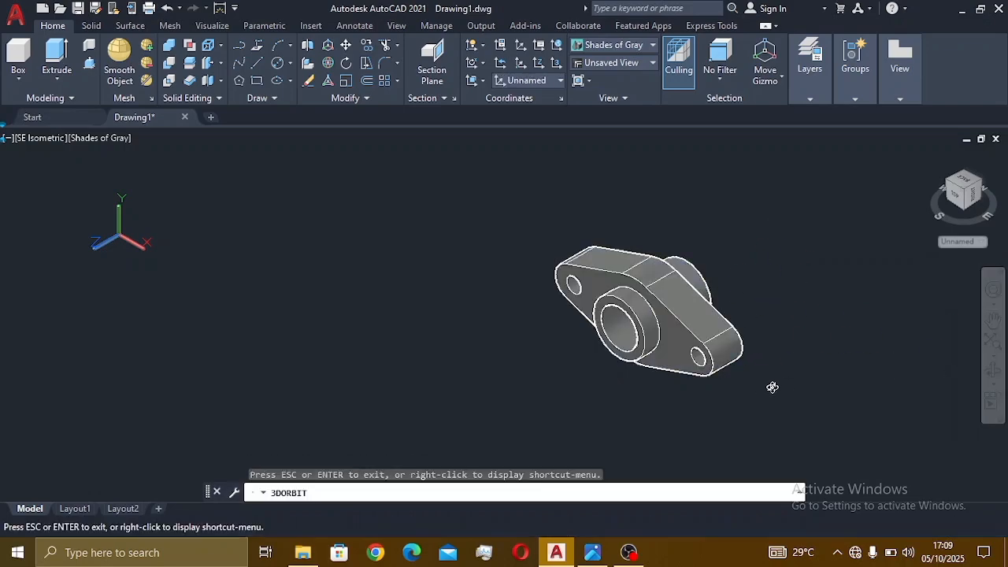
{"action": "left_click_drag", "start_coordinate": [772, 386], "coordinate": [799, 427]}
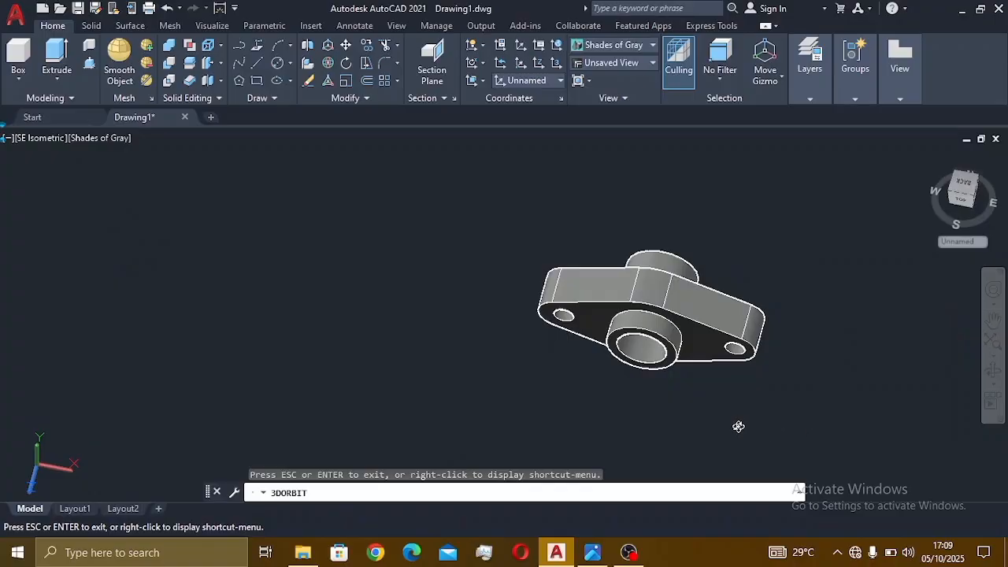
{"action": "left_click_drag", "start_coordinate": [738, 426], "coordinate": [659, 407]}
{"action": "key", "text": "Escape"}
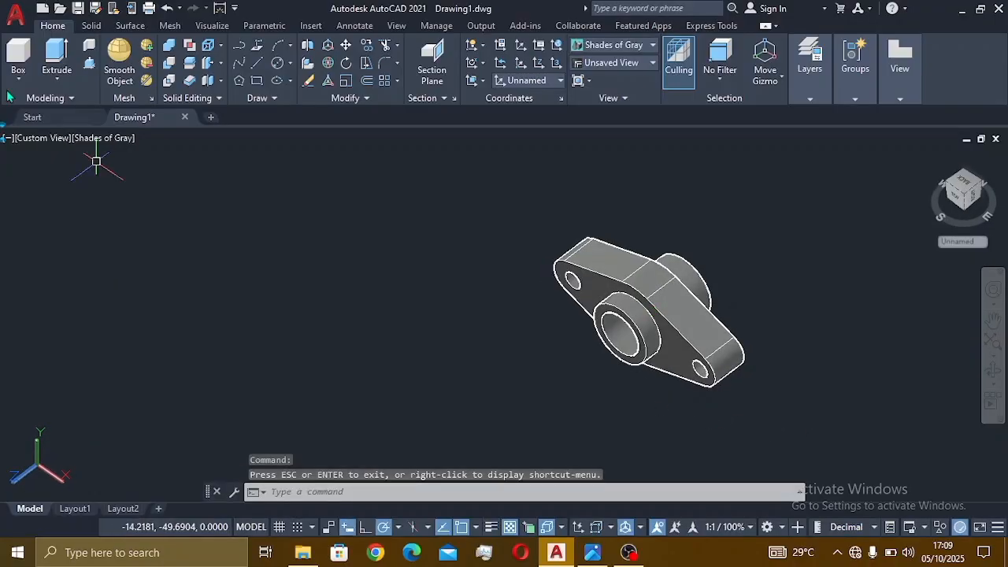
- Return to SE Isometric, re-centre the model, and bring up the large(7).png reference
{"action": "left_click", "coordinate": [44, 138]}
{"action": "left_click", "coordinate": [79, 289]}
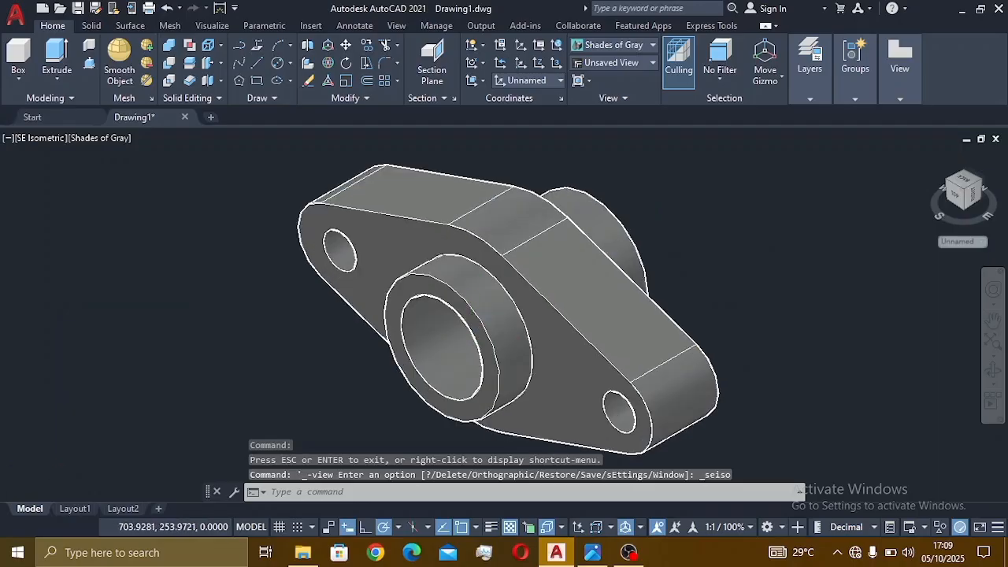
{"action": "middle_click_drag", "start_coordinate": [490, 330], "coordinate": [652, 322]}
{"action": "scroll", "coordinate": [740, 322], "scroll_direction": "down", "scroll_amount": 2}
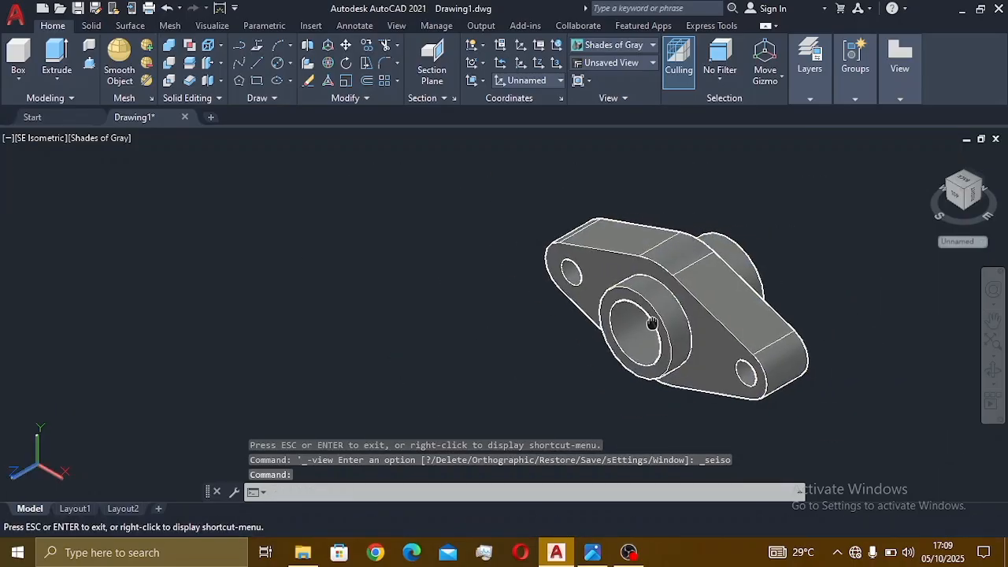
{"action": "left_click", "coordinate": [592, 552]}
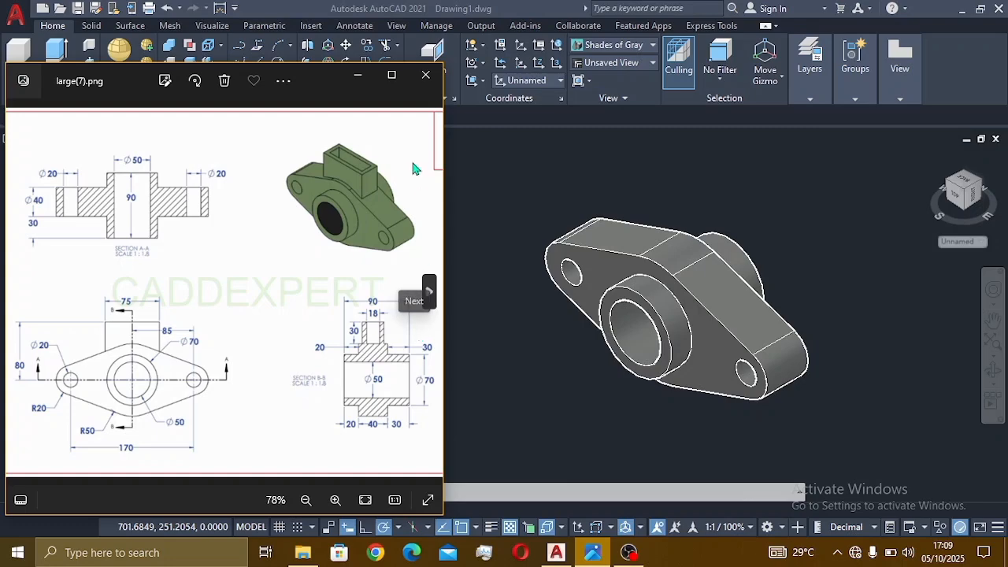
- Select the bearing solid and start a vertical gizmo move, then cancel it
{"action": "left_click", "coordinate": [706, 293]}
{"action": "left_click", "coordinate": [724, 307]}
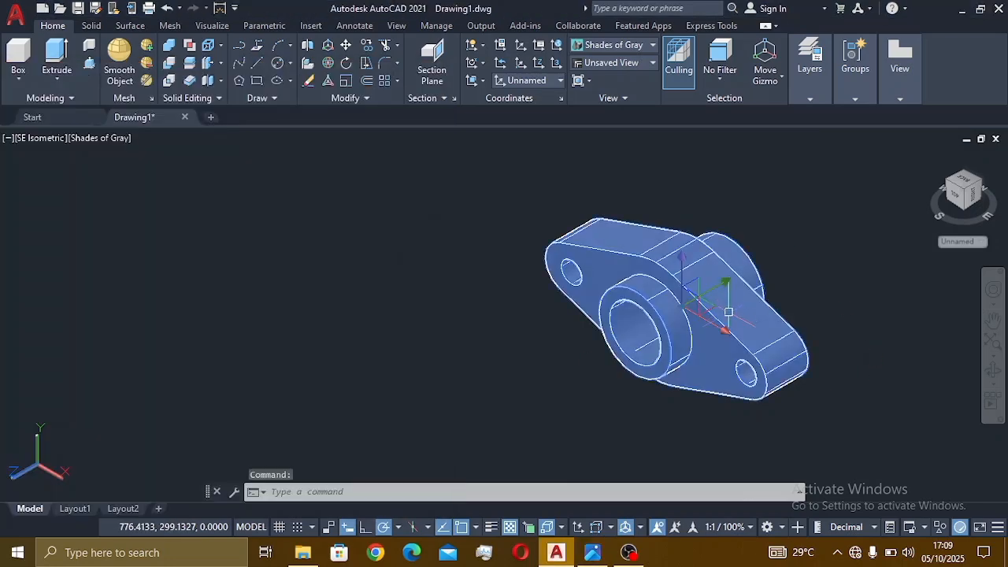
{"action": "key", "text": "Escape"}
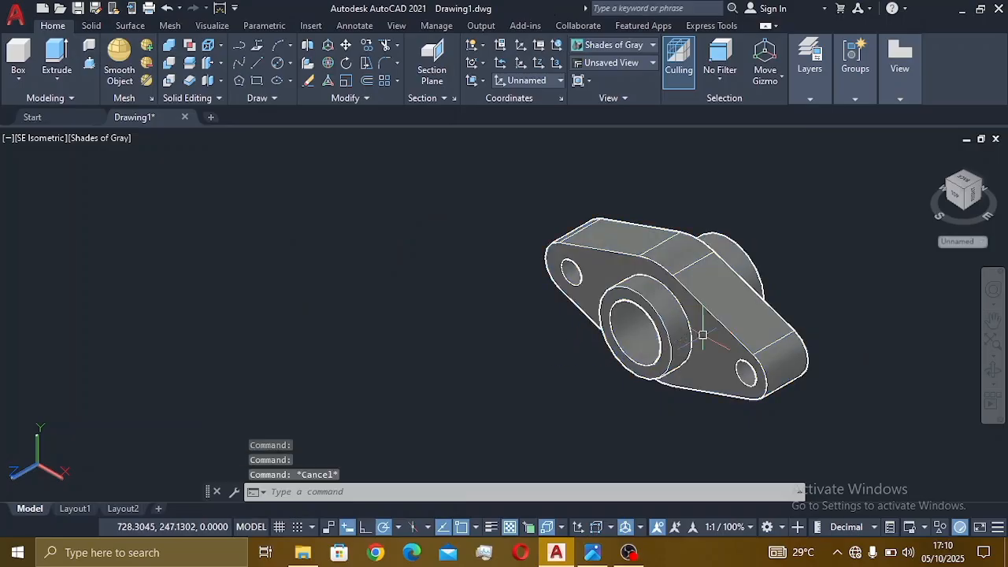
{"action": "left_click", "coordinate": [703, 334]}
{"action": "key", "text": "Escape"}
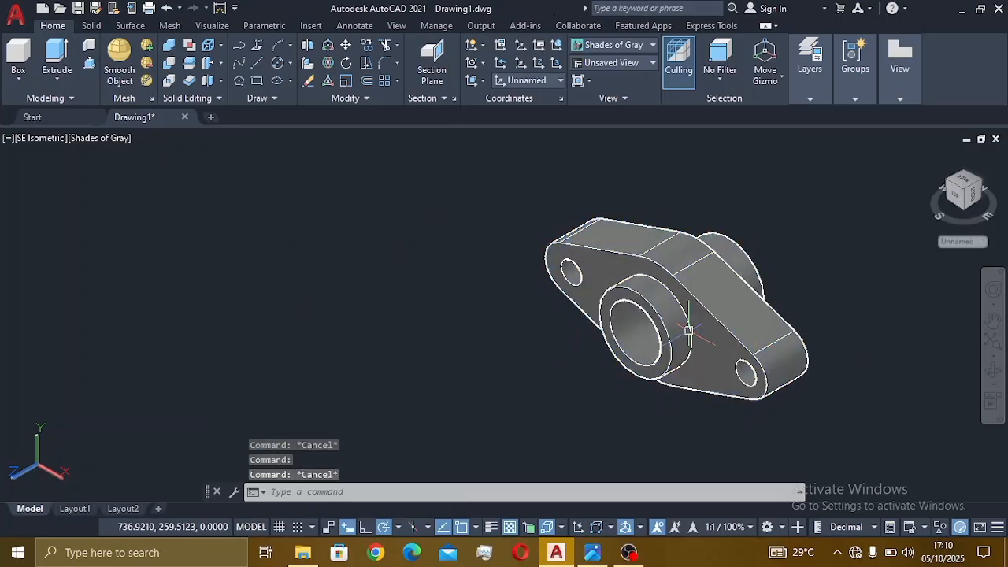
{"action": "left_click", "coordinate": [693, 319]}
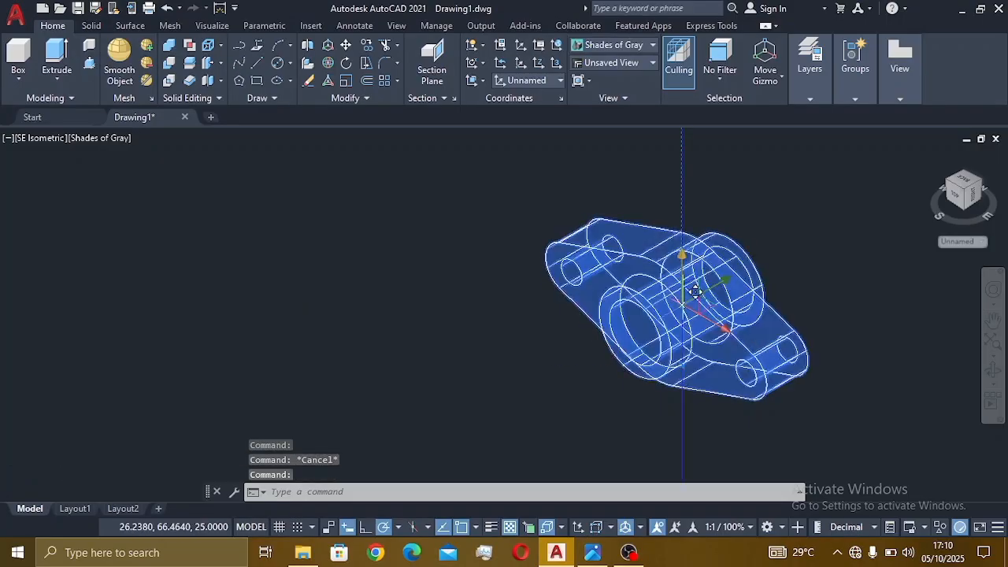
{"action": "left_click", "coordinate": [694, 291]}
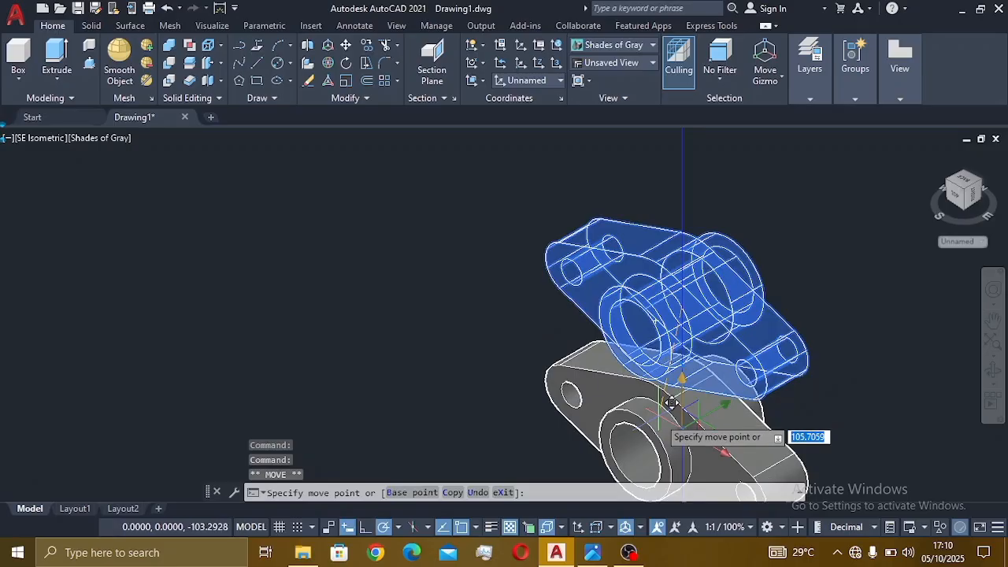
{"action": "key", "text": "Escape"}
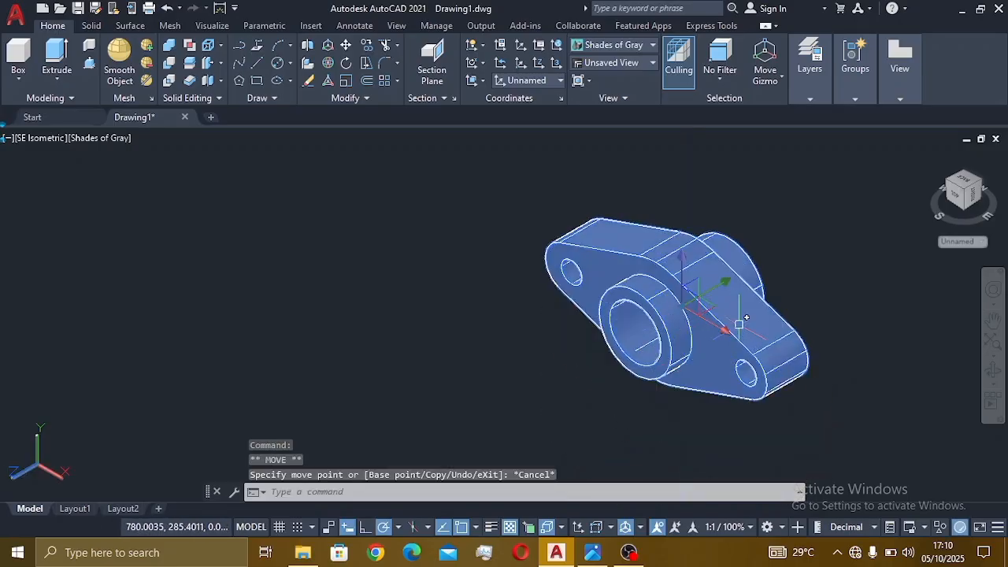
- Lift the solid off its outline, undo the move, and reopen the large(7).png reference
{"action": "scroll", "coordinate": [685, 321], "scroll_direction": "down", "scroll_amount": 2}
{"action": "middle_click_drag", "start_coordinate": [698, 315], "coordinate": [689, 364]}
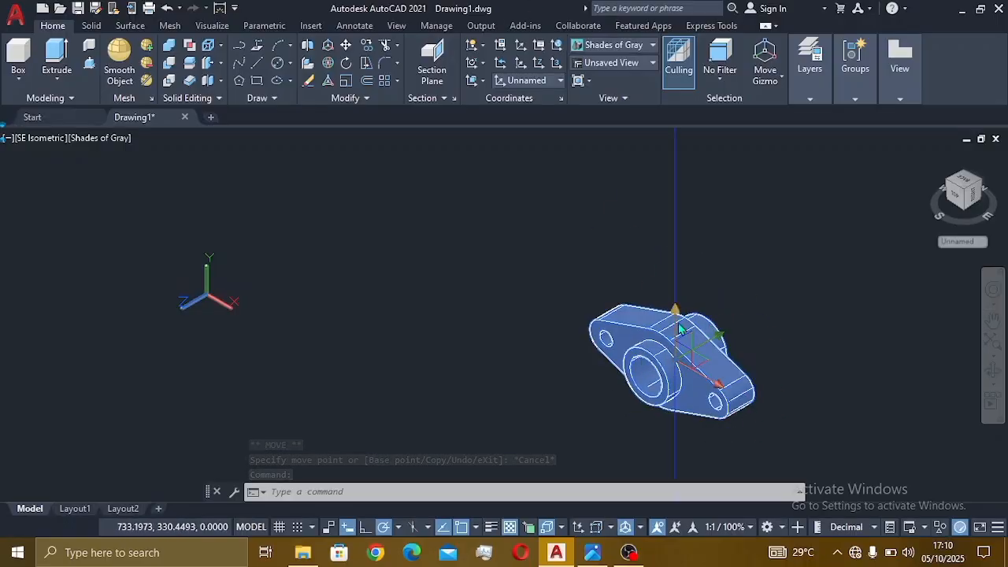
{"action": "left_click_drag", "start_coordinate": [675, 310], "coordinate": [674, 215]}
{"action": "scroll", "coordinate": [672, 363], "scroll_direction": "up", "scroll_amount": 4}
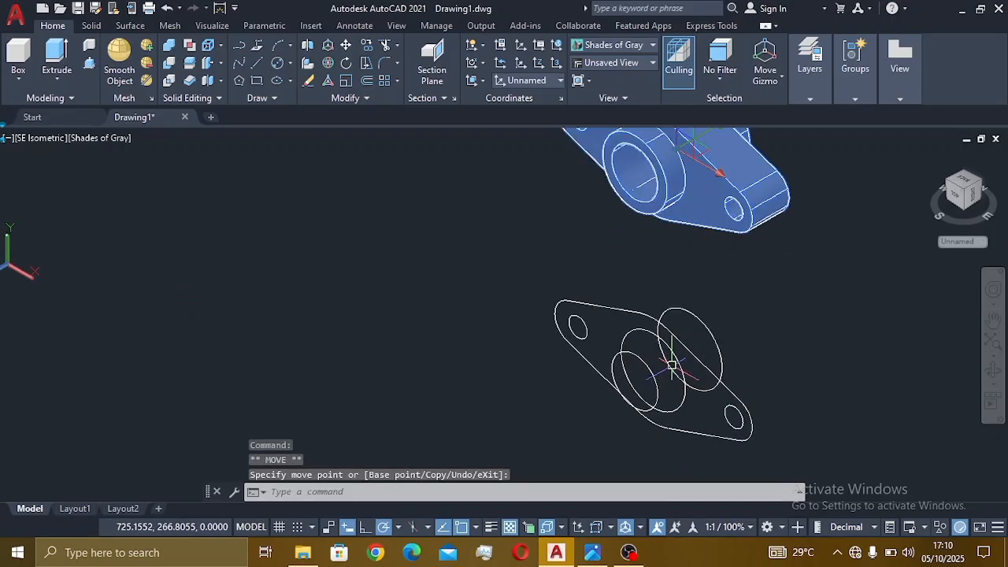
{"action": "scroll", "coordinate": [672, 363], "scroll_direction": "down", "scroll_amount": 5}
{"action": "scroll", "coordinate": [670, 362], "scroll_direction": "down", "scroll_amount": 3}
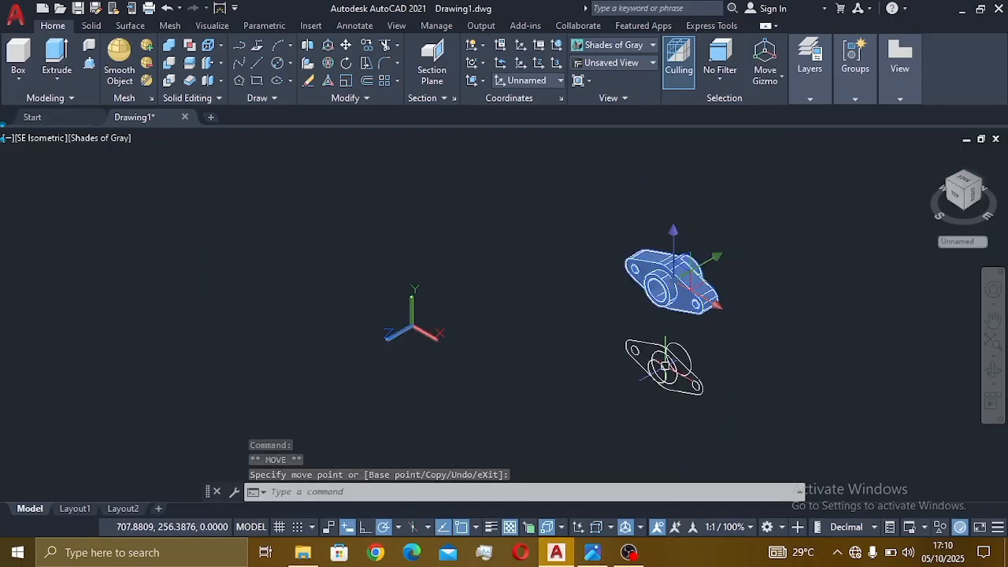
{"action": "scroll", "coordinate": [665, 362], "scroll_direction": "up", "scroll_amount": 3}
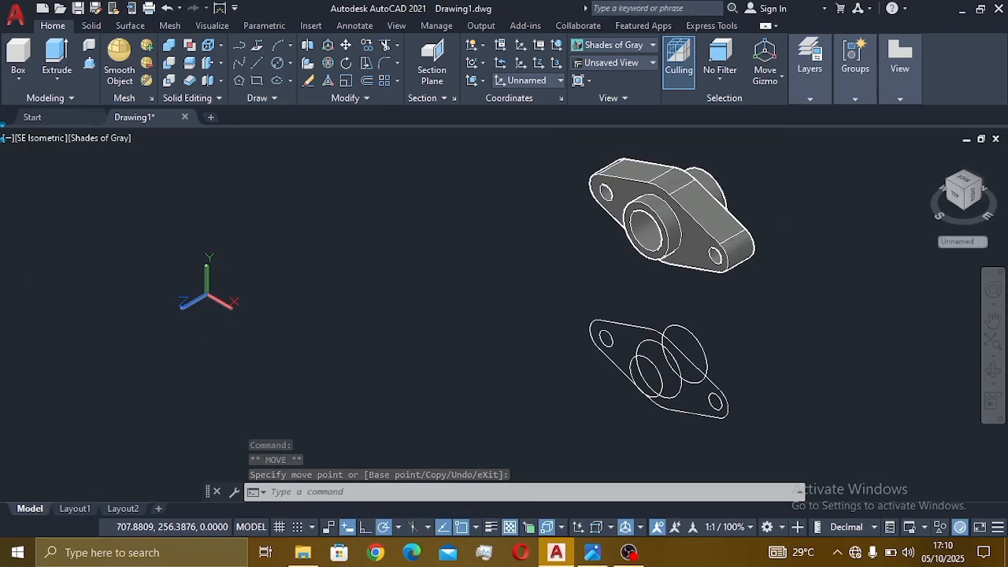
{"action": "key", "text": "ctrl+z"}
{"action": "key", "text": "ctrl+z"}
{"action": "key", "text": "ctrl+z"}
{"action": "key", "text": "ctrl+z"}
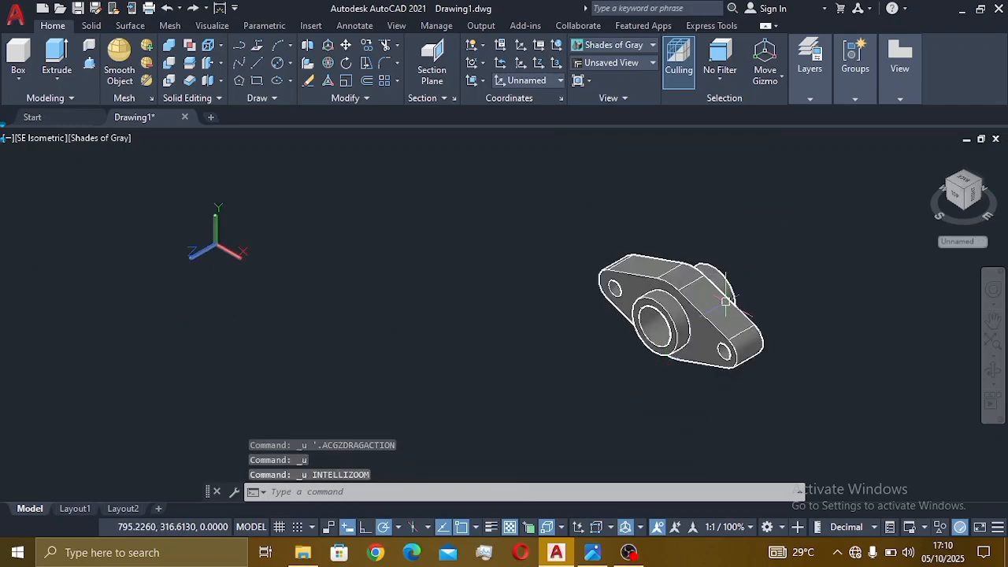
{"action": "left_click", "coordinate": [603, 557]}
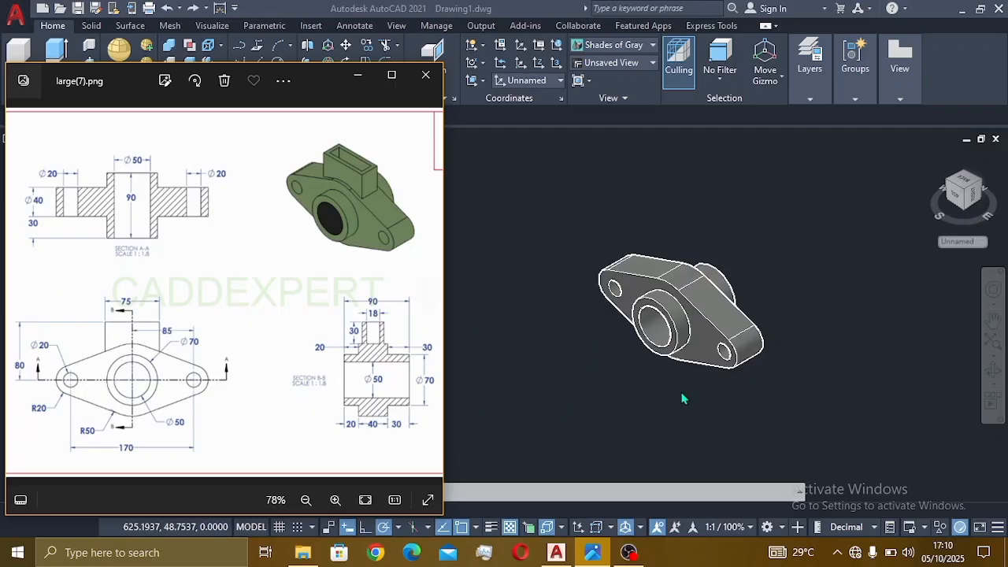
- Raise the bearing solid straight up above its flat outline with the Move gizmo
{"action": "left_click", "coordinate": [588, 417]}
{"action": "scroll", "coordinate": [685, 302], "scroll_direction": "up", "scroll_amount": 1}
{"action": "middle_click_drag", "start_coordinate": [685, 303], "coordinate": [674, 341]}
{"action": "left_click", "coordinate": [674, 341]}
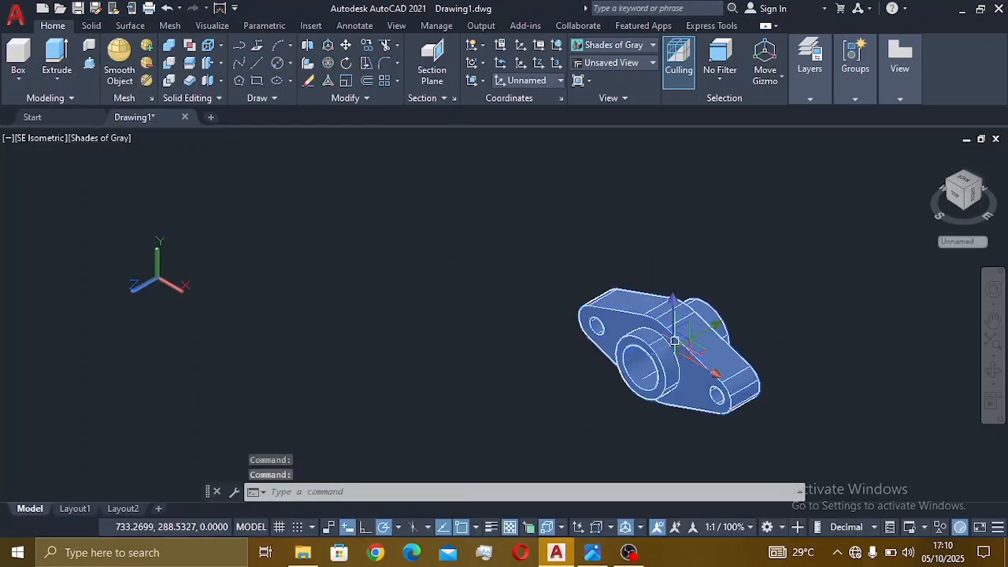
{"action": "left_click", "coordinate": [673, 335]}
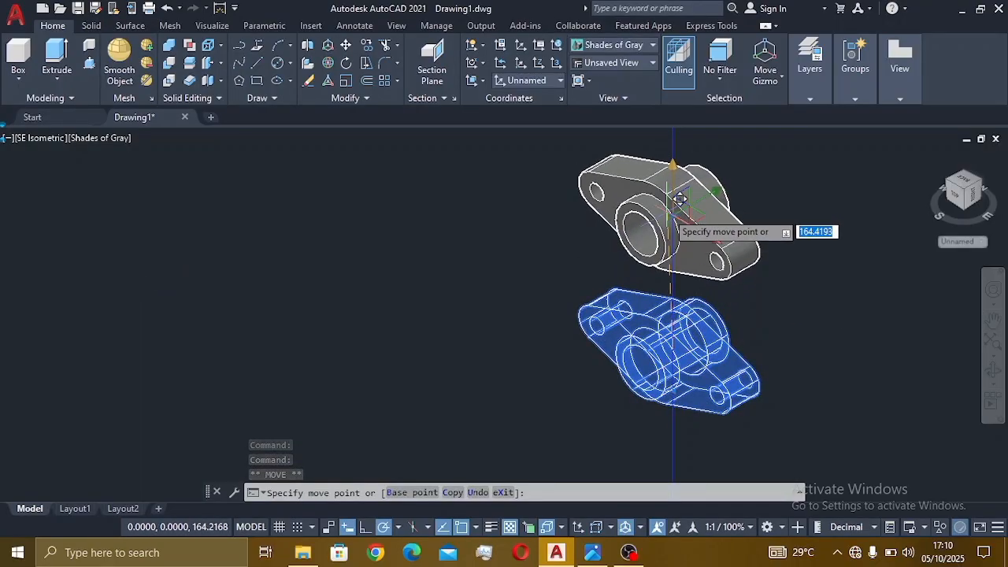
{"action": "middle_click_drag", "start_coordinate": [681, 197], "coordinate": [682, 276]}
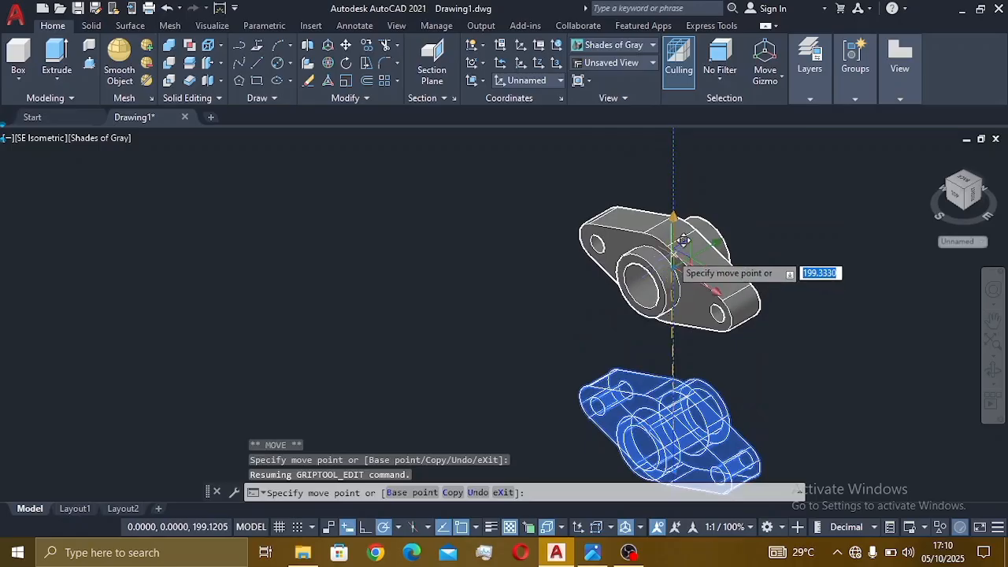
{"action": "left_click", "coordinate": [681, 228]}
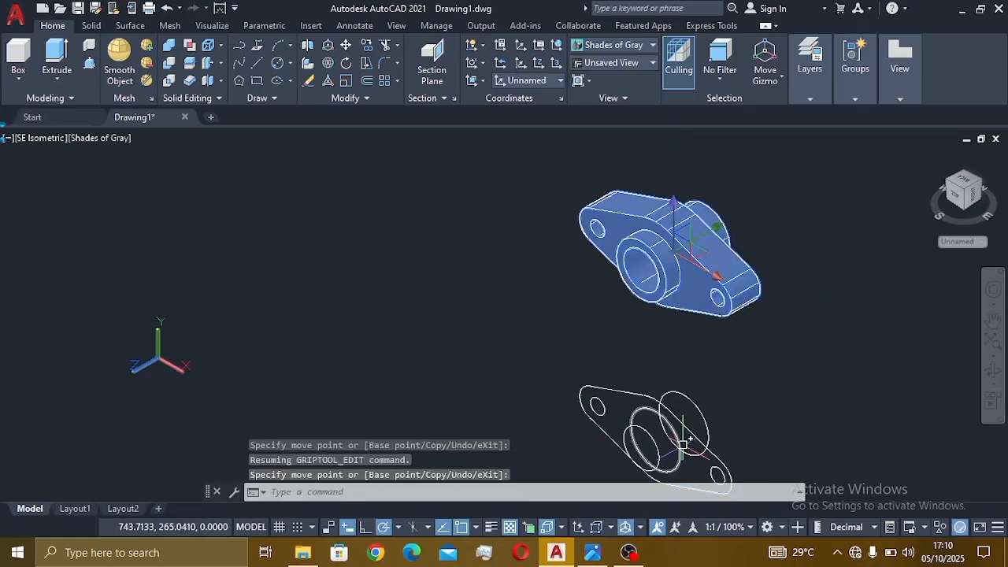
{"action": "middle_click_drag", "start_coordinate": [682, 536], "coordinate": [681, 443]}
{"action": "key", "text": "Escape"}
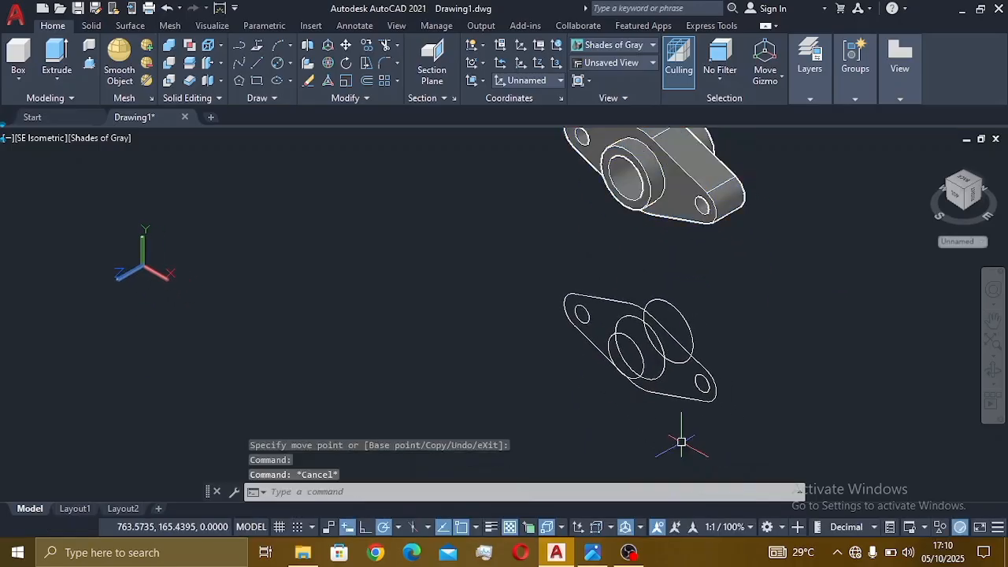
- Erase the outline's leftover inner hub circles with E
{"action": "left_click", "coordinate": [660, 304]}
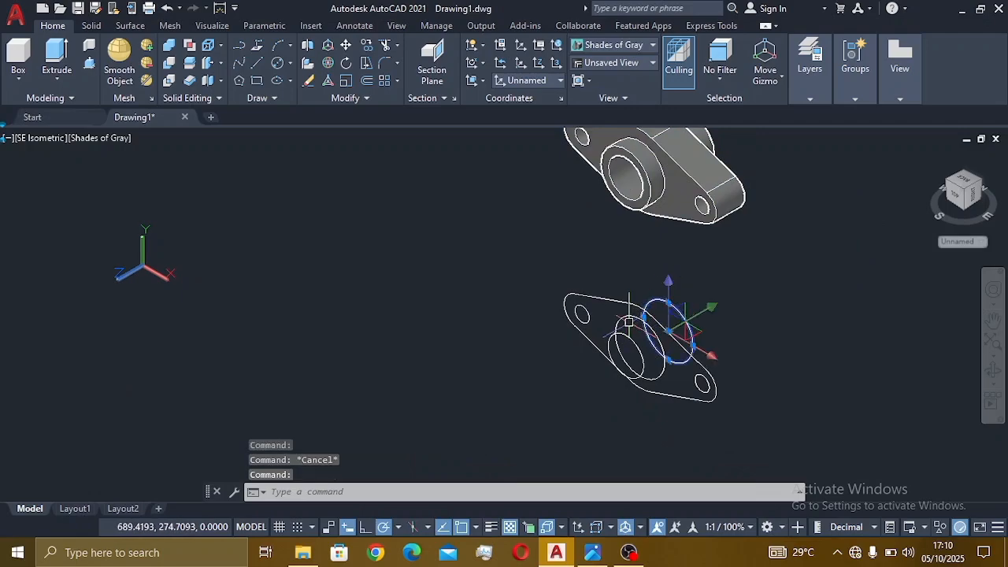
{"action": "left_click", "coordinate": [613, 343]}
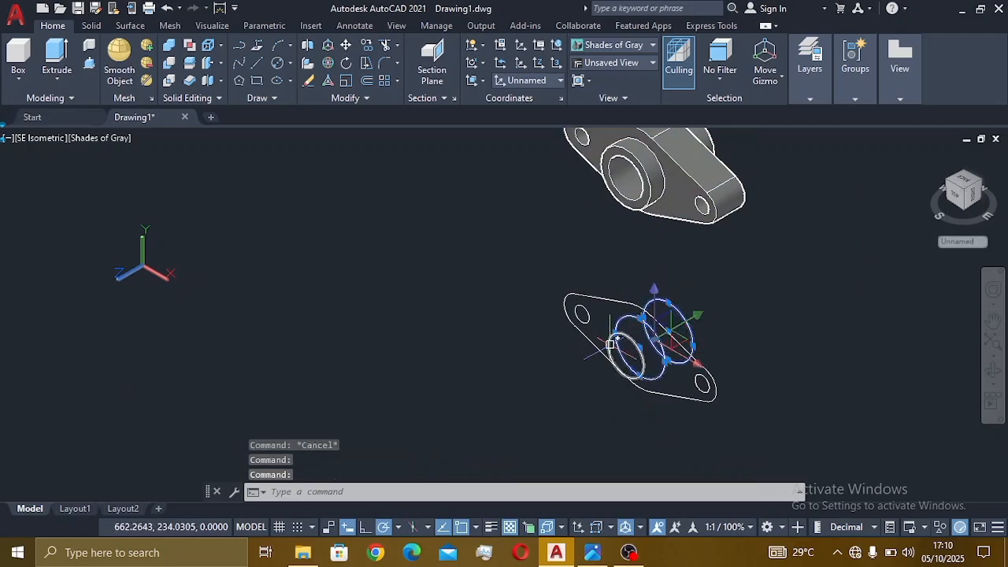
{"action": "type", "text": "E"}
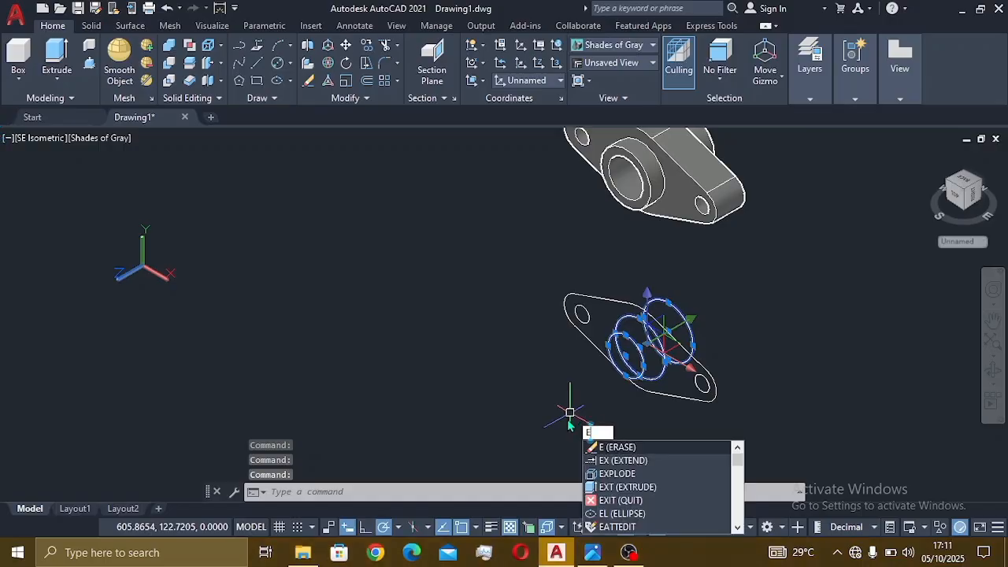
{"action": "key", "text": "Return"}
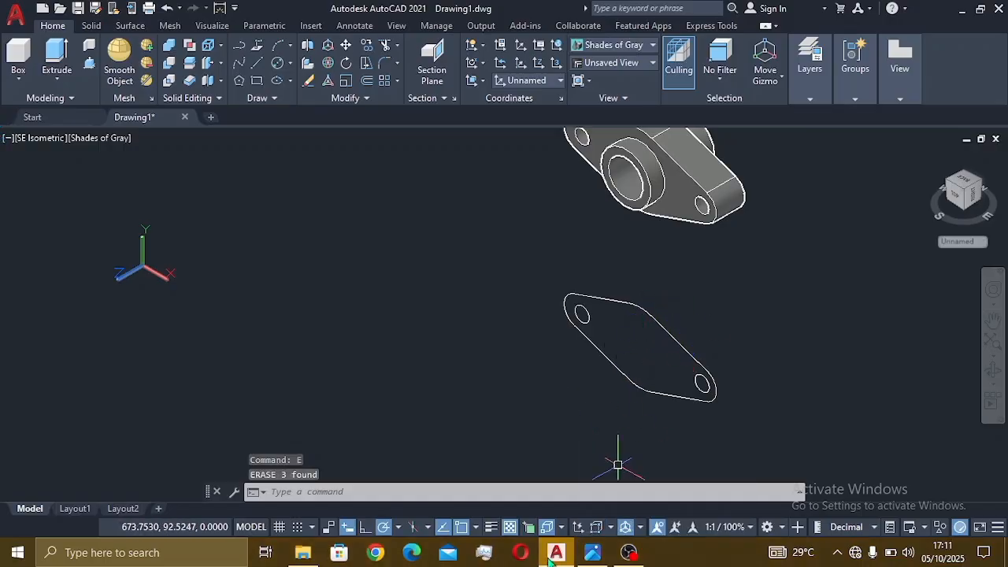
- After checking the reference, draw an 80-unit vertical line inside the flange outline
{"action": "left_click", "coordinate": [592, 552]}
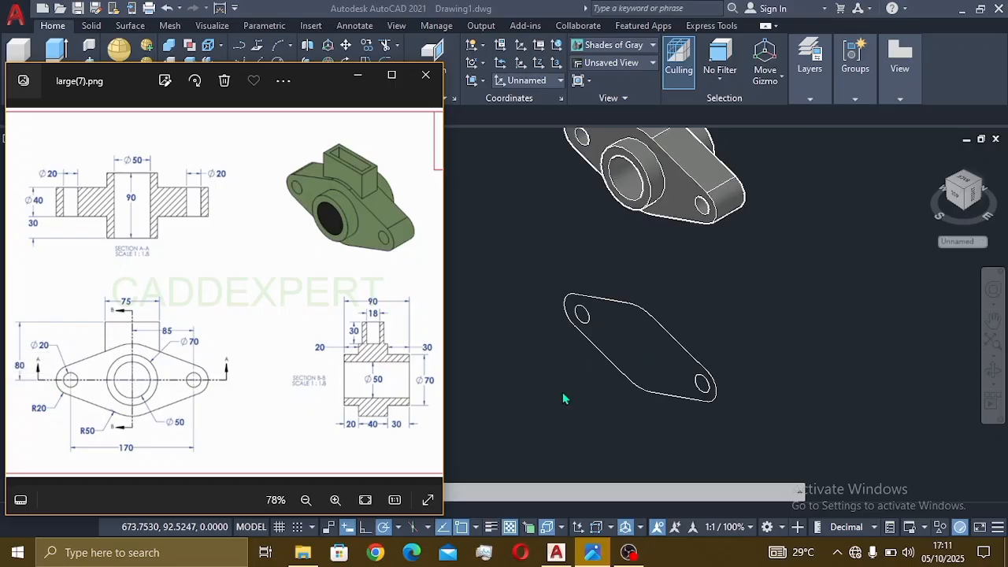
{"action": "left_click", "coordinate": [426, 143]}
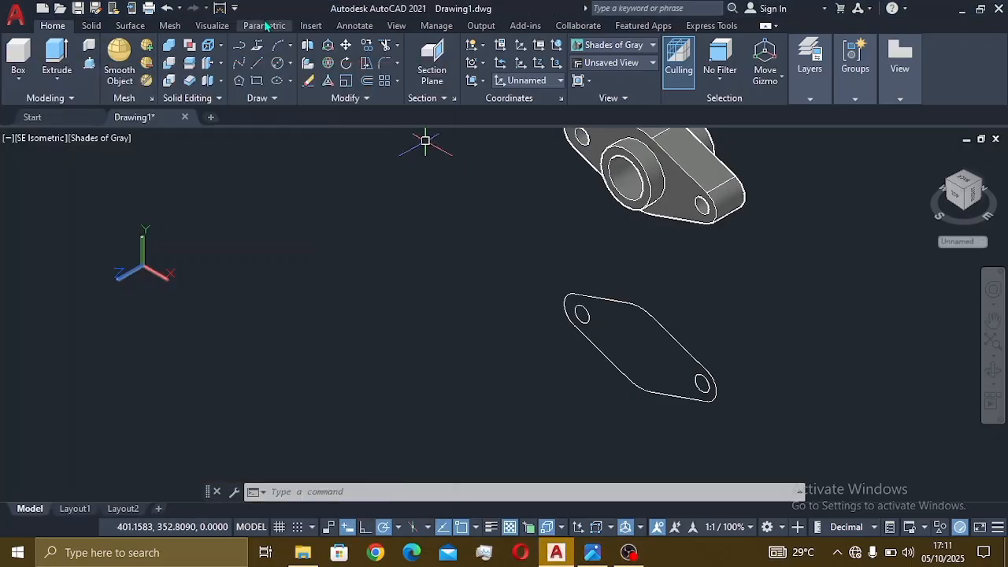
{"action": "left_click", "coordinate": [256, 64]}
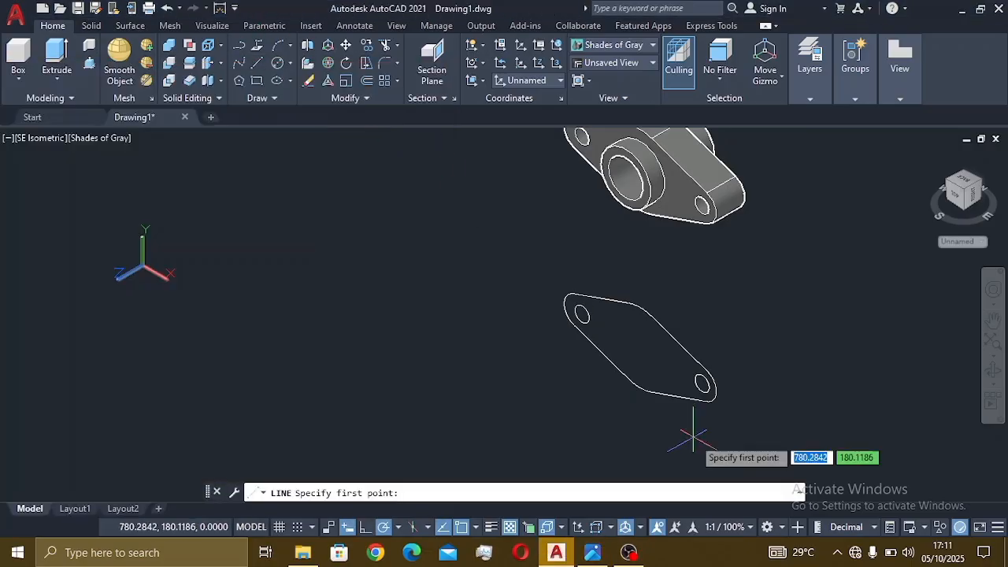
{"action": "left_click", "coordinate": [640, 347]}
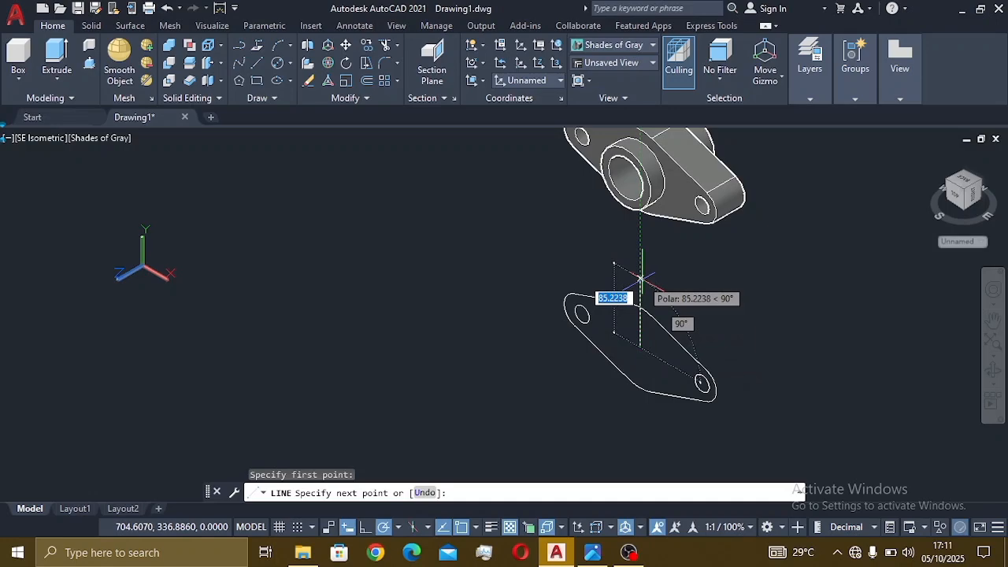
{"action": "type", "text": "80"}
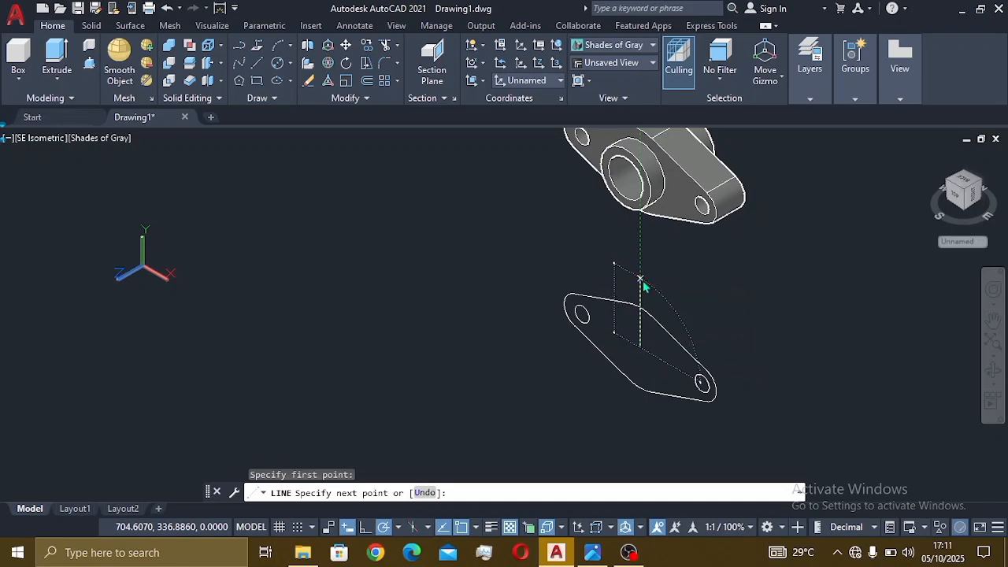
{"action": "key", "text": "Return"}
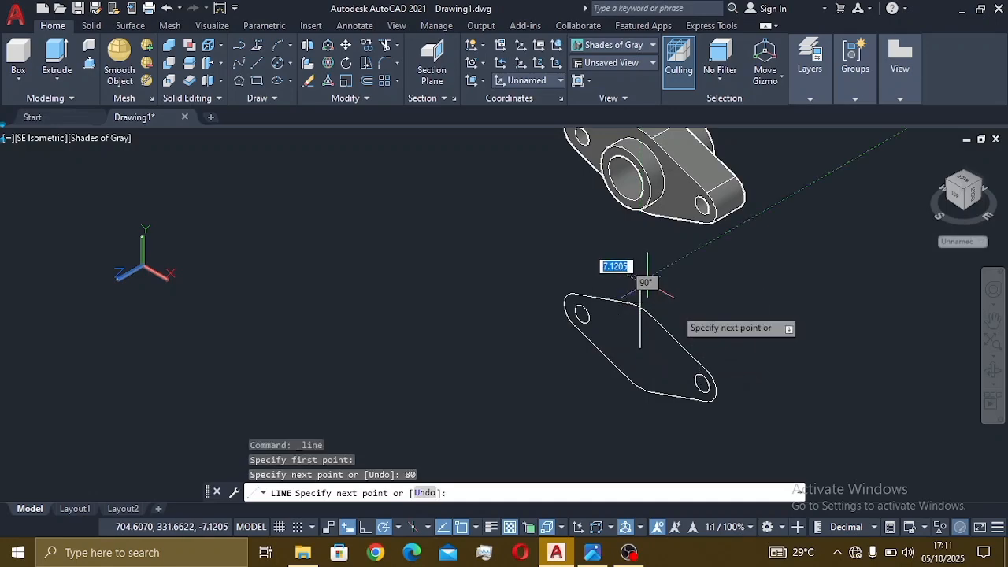
- Add a 37.5-unit segment and attempt another line from the vertical line's top
{"action": "left_click", "coordinate": [592, 552]}
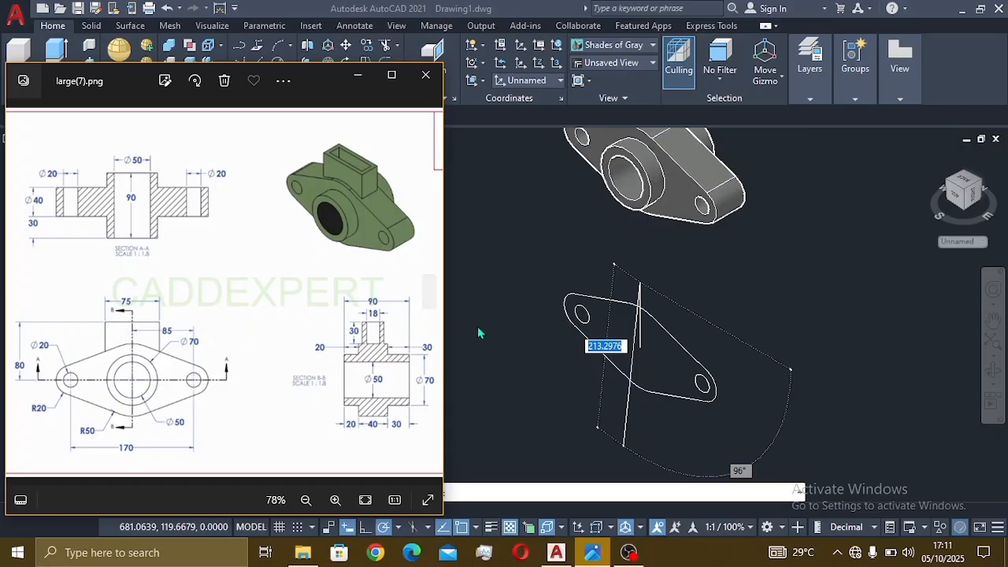
{"action": "left_click", "coordinate": [502, 326]}
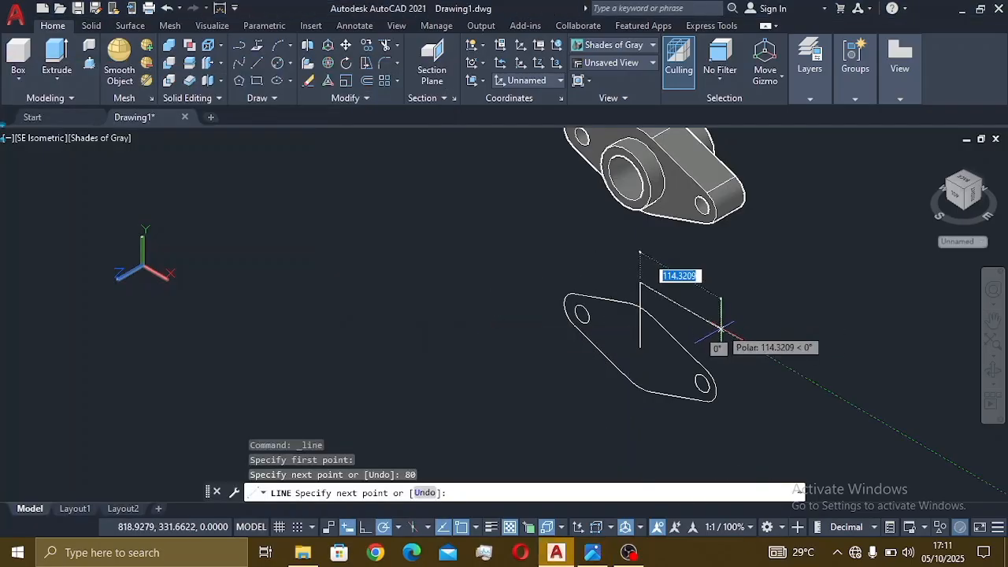
{"action": "type", "text": "3"}
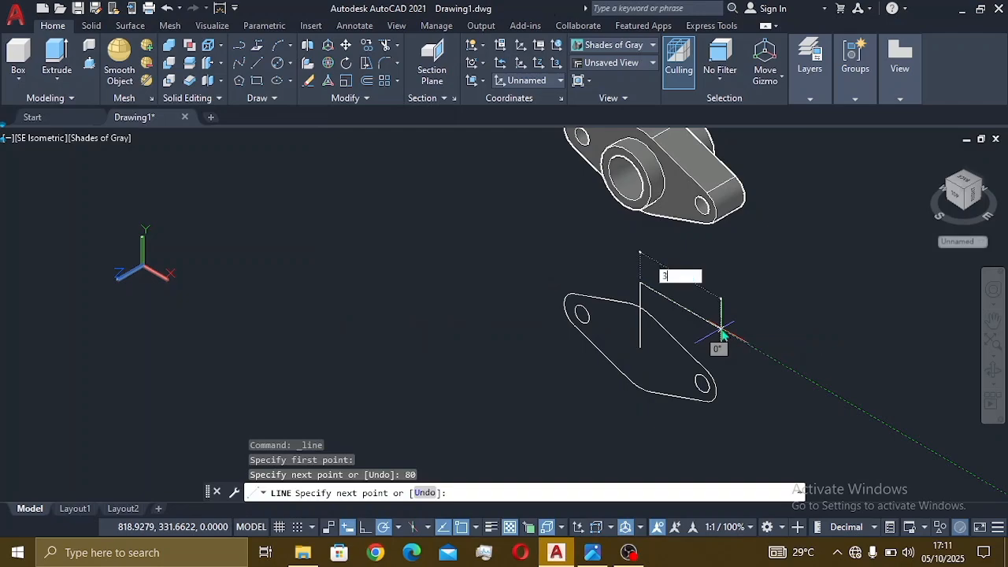
{"action": "type", "text": "7.5"}
{"action": "key", "text": "Return"}
{"action": "key", "text": "Escape"}
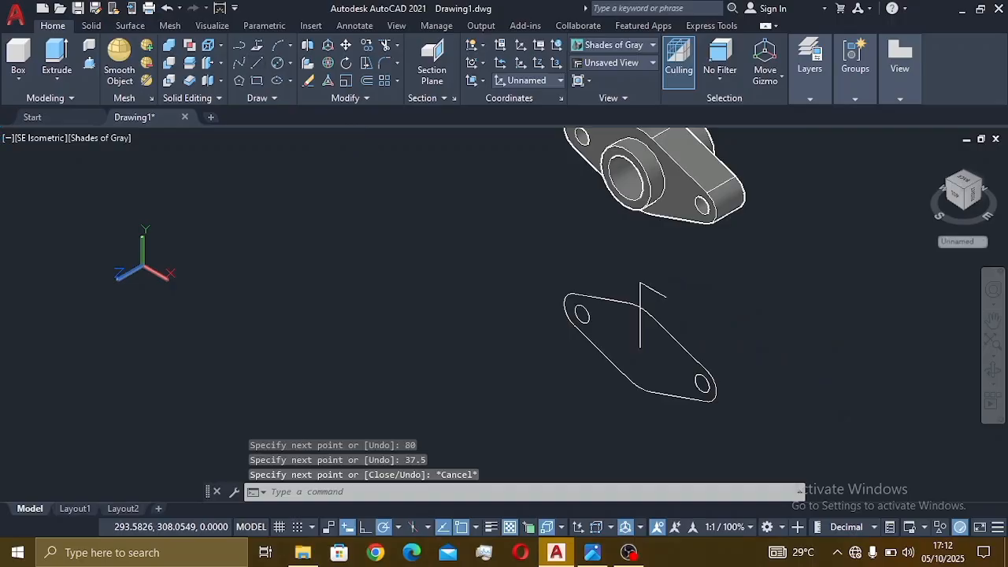
{"action": "key", "text": "Return"}
{"action": "left_click", "coordinate": [639, 285]}
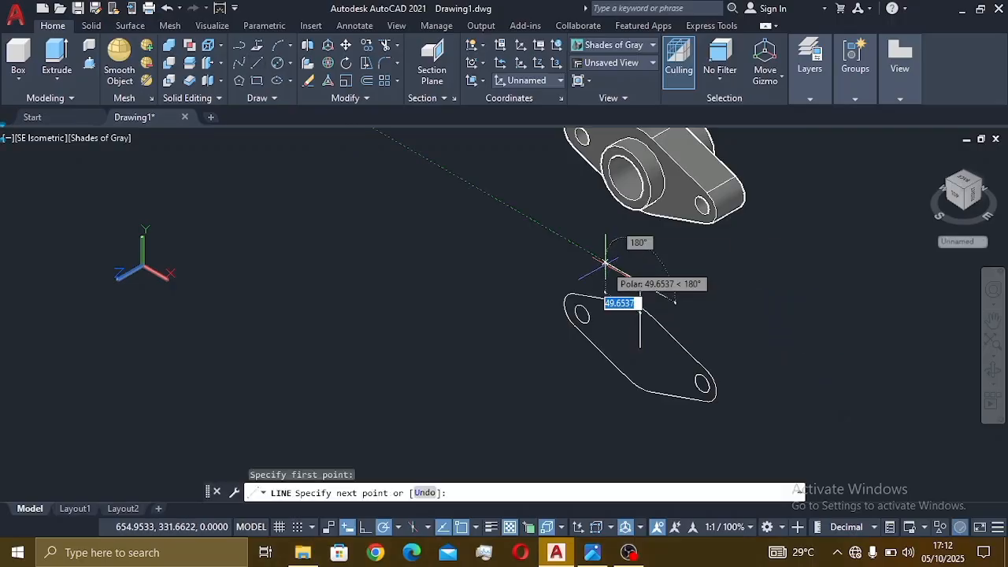
{"action": "type", "text": "37.5"}
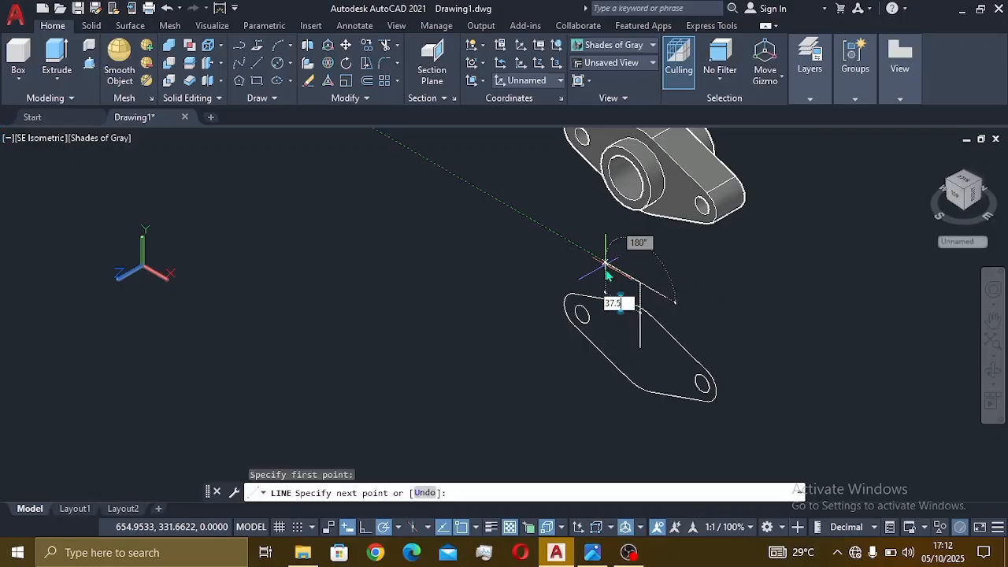
{"action": "key", "text": "Return"}
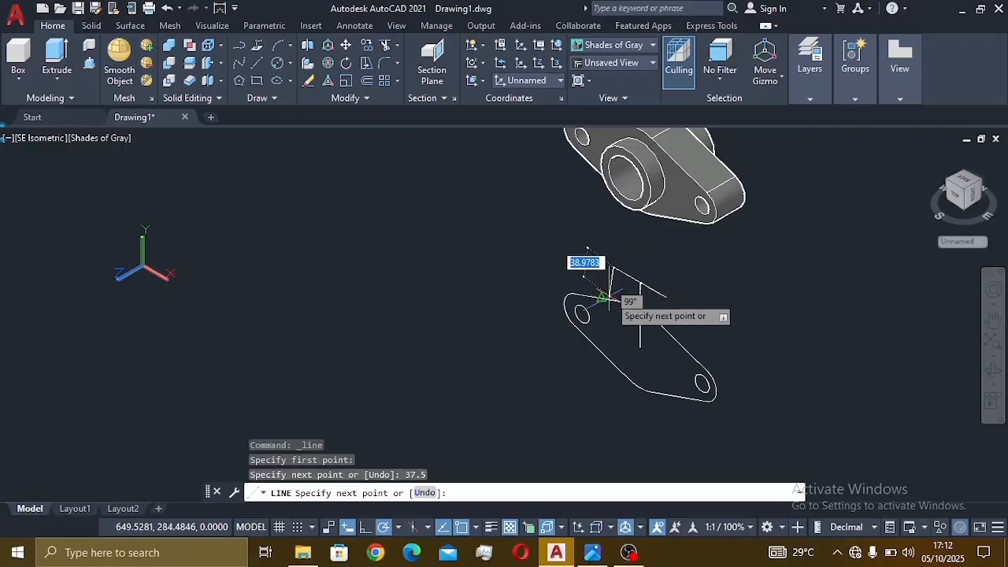
{"action": "left_click", "coordinate": [613, 298]}
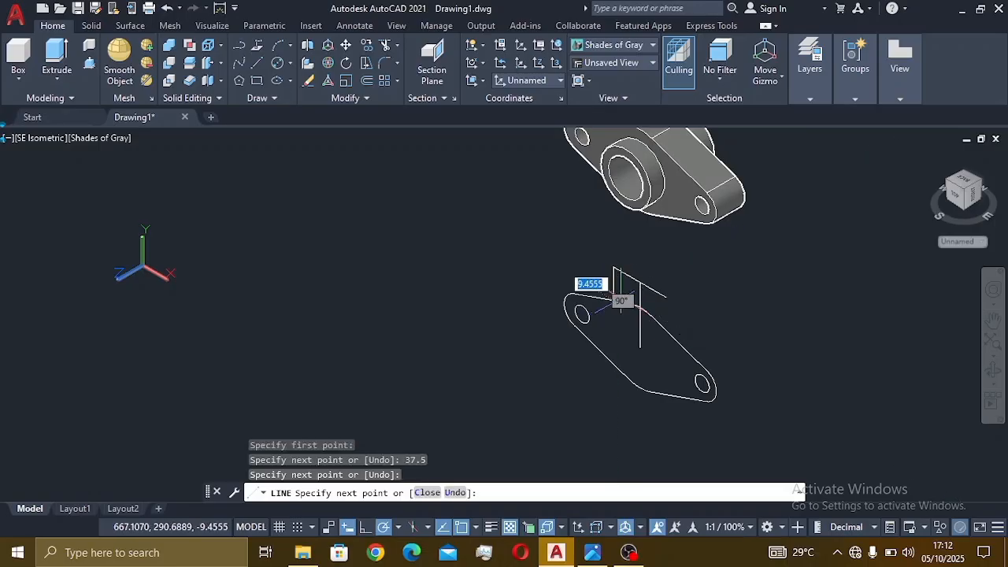
{"action": "key", "text": "Escape"}
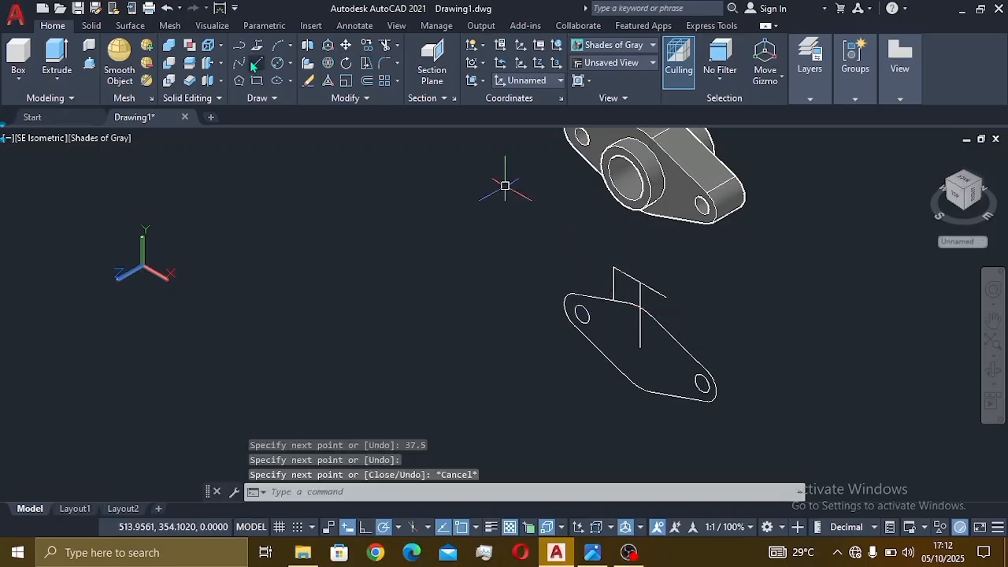
- Draw a 40-unit line from the boss outline endpoint, then erase the vertical helper line
{"action": "key", "text": "Return"}
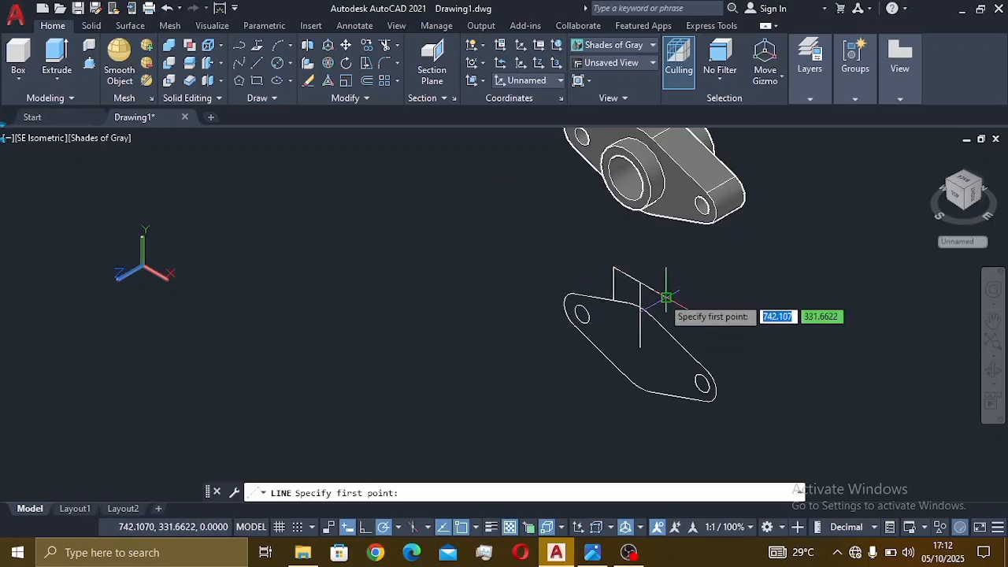
{"action": "left_click", "coordinate": [666, 297]}
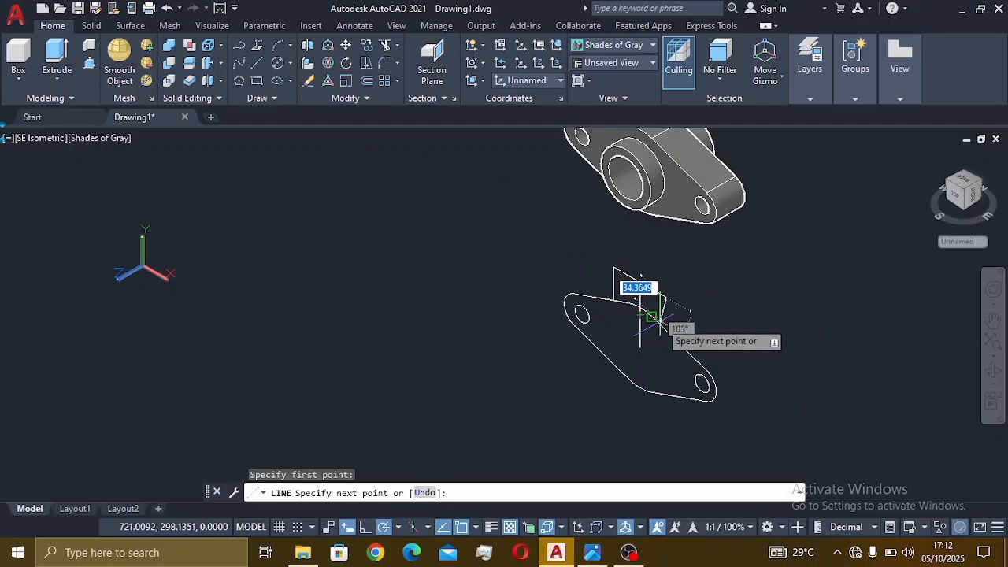
{"action": "type", "text": "40"}
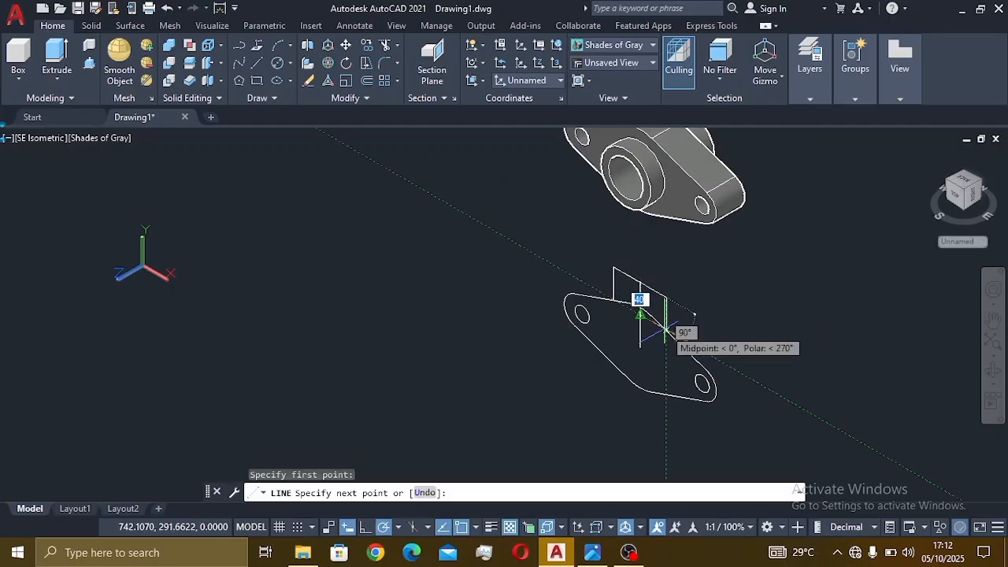
{"action": "key", "text": "Return"}
{"action": "key", "text": "Escape"}
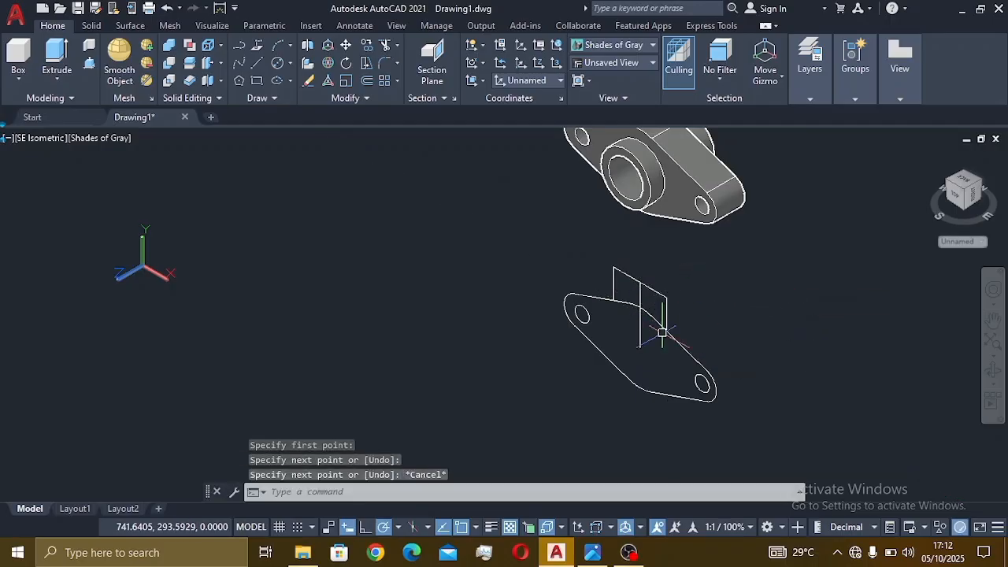
{"action": "left_click", "coordinate": [640, 338]}
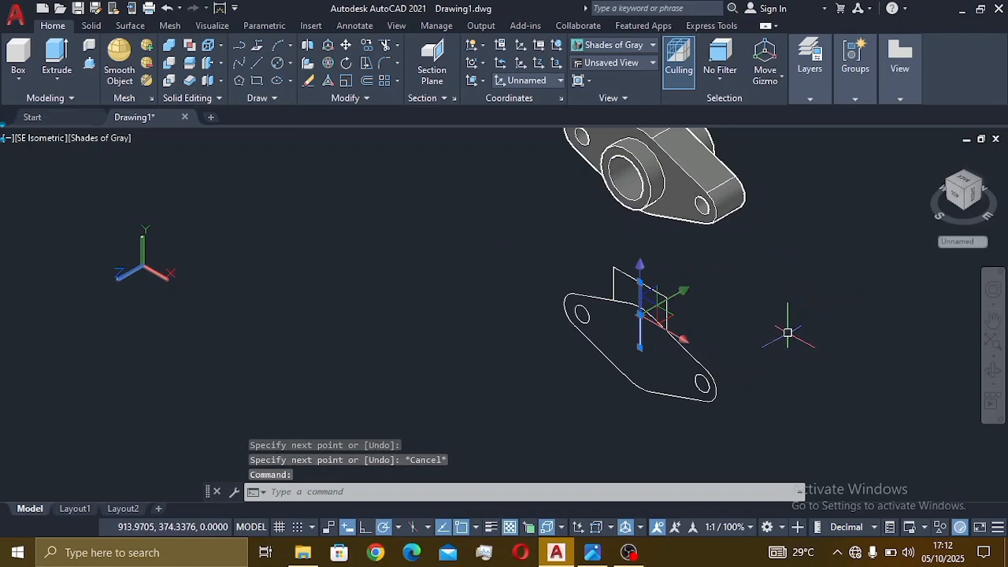
{"action": "type", "text": "E"}
{"action": "key", "text": "Return"}
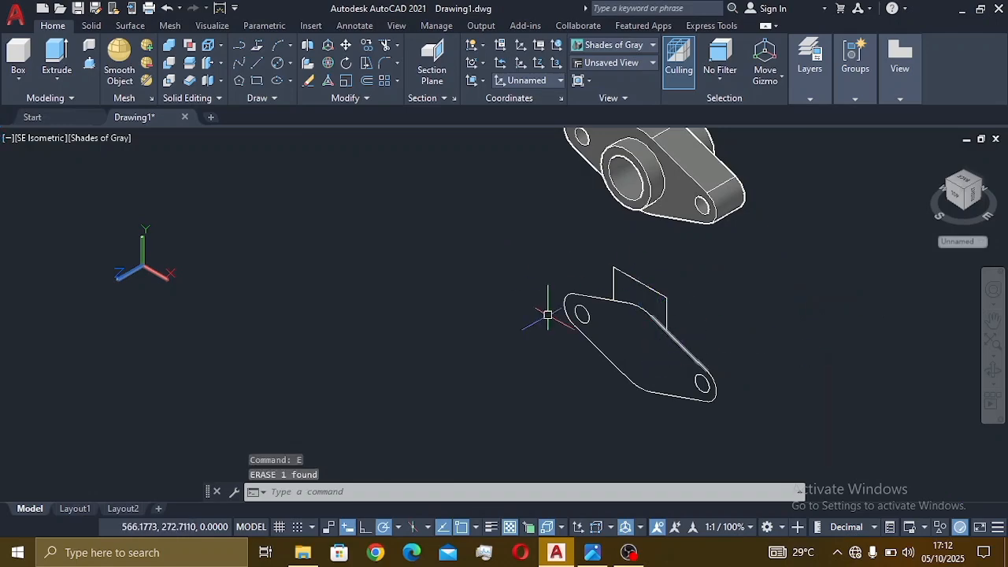
- Stretch the rib's right vertical edge by its lower grip onto the flange outline's slanted edge
{"action": "scroll", "coordinate": [665, 335], "scroll_direction": "up", "scroll_amount": 3}
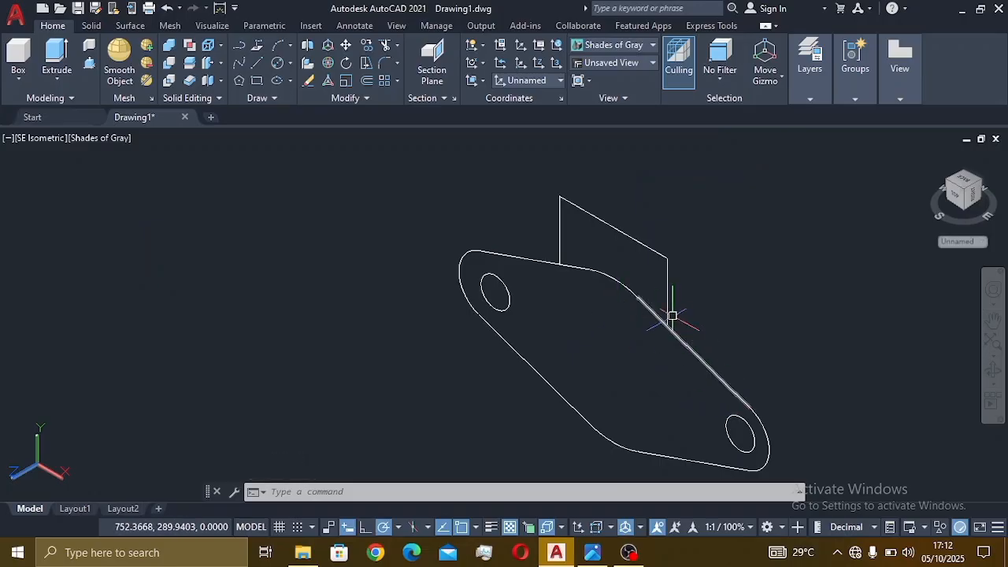
{"action": "scroll", "coordinate": [672, 317], "scroll_direction": "up", "scroll_amount": 4}
{"action": "scroll", "coordinate": [641, 310], "scroll_direction": "down", "scroll_amount": 3}
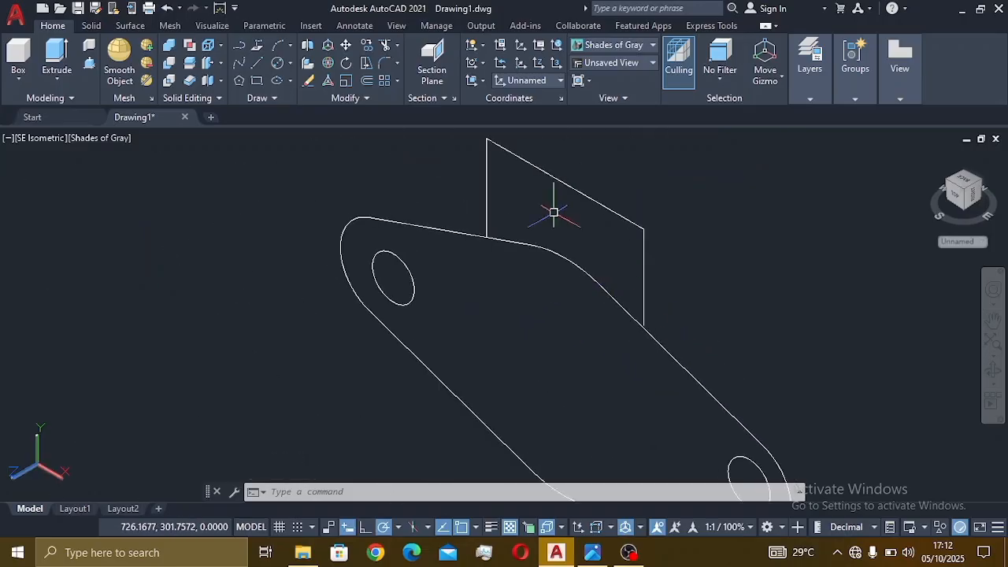
{"action": "left_click", "coordinate": [645, 312]}
{"action": "scroll", "coordinate": [650, 325], "scroll_direction": "up", "scroll_amount": 3}
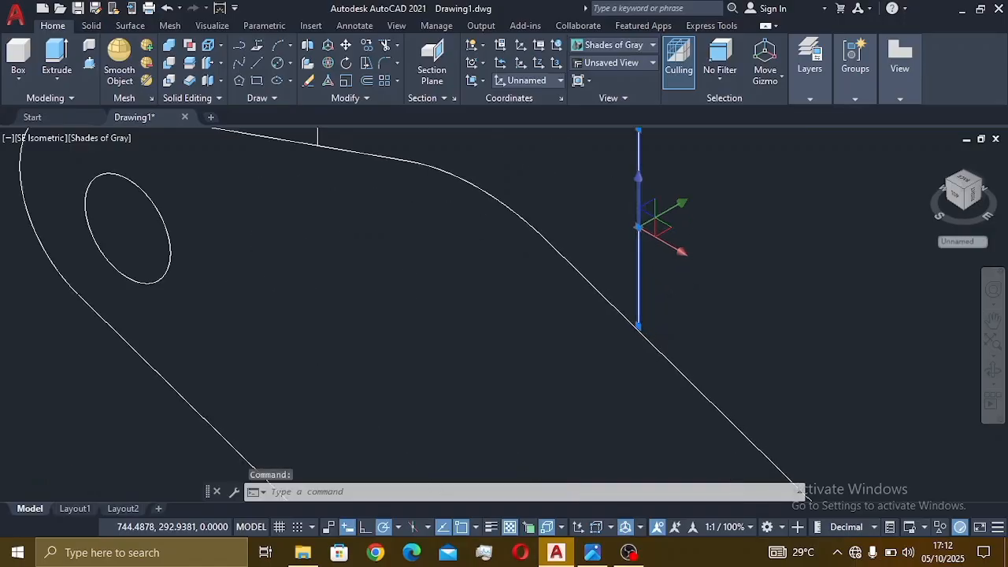
{"action": "scroll", "coordinate": [645, 342], "scroll_direction": "up", "scroll_amount": 2}
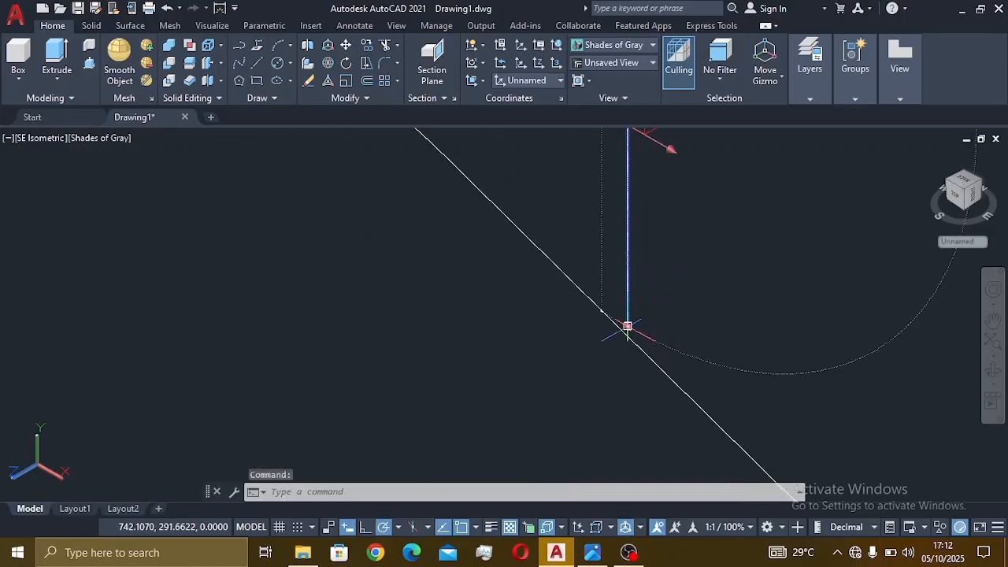
{"action": "left_click", "coordinate": [628, 326]}
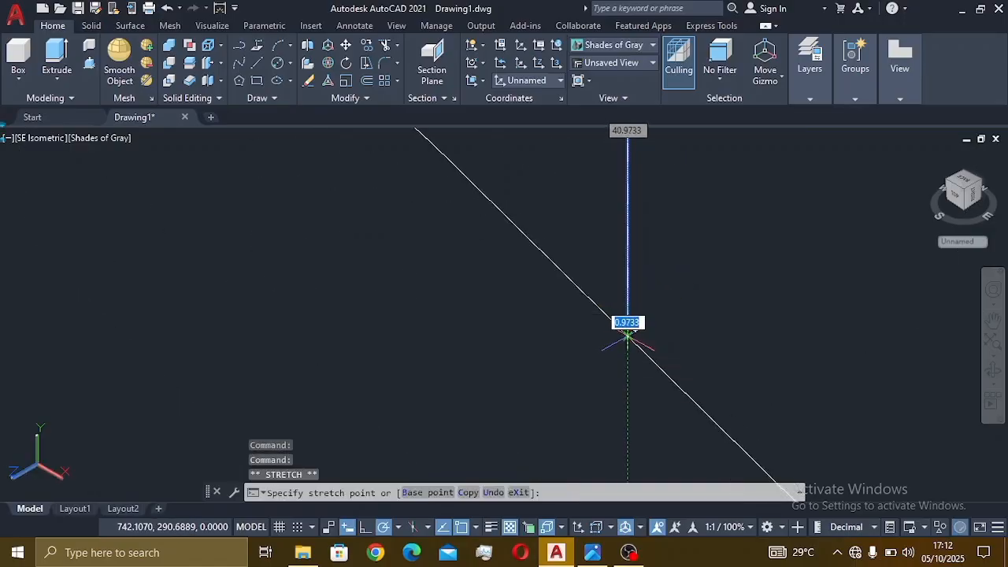
{"action": "left_click", "coordinate": [629, 337]}
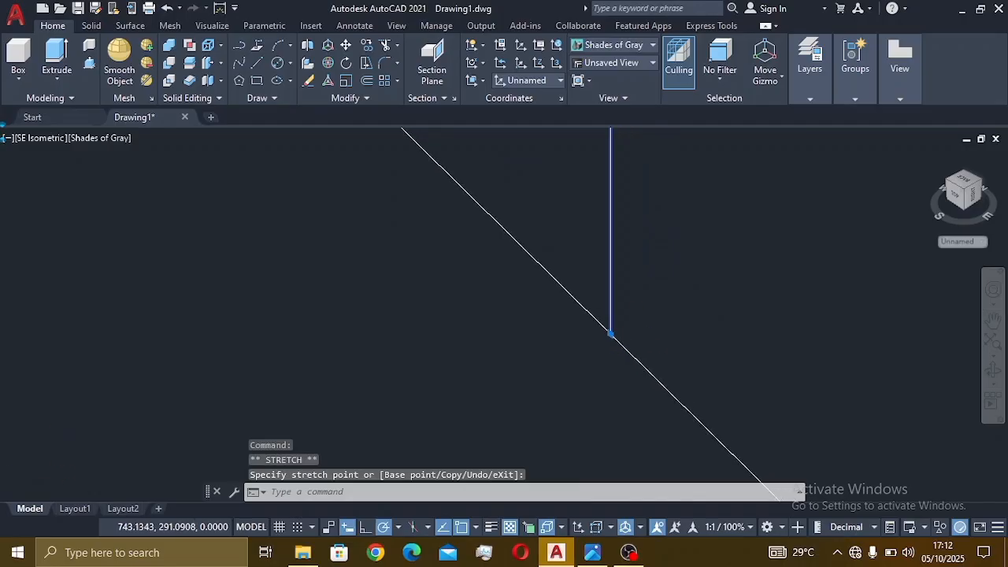
{"action": "scroll", "coordinate": [630, 327], "scroll_direction": "down", "scroll_amount": 4}
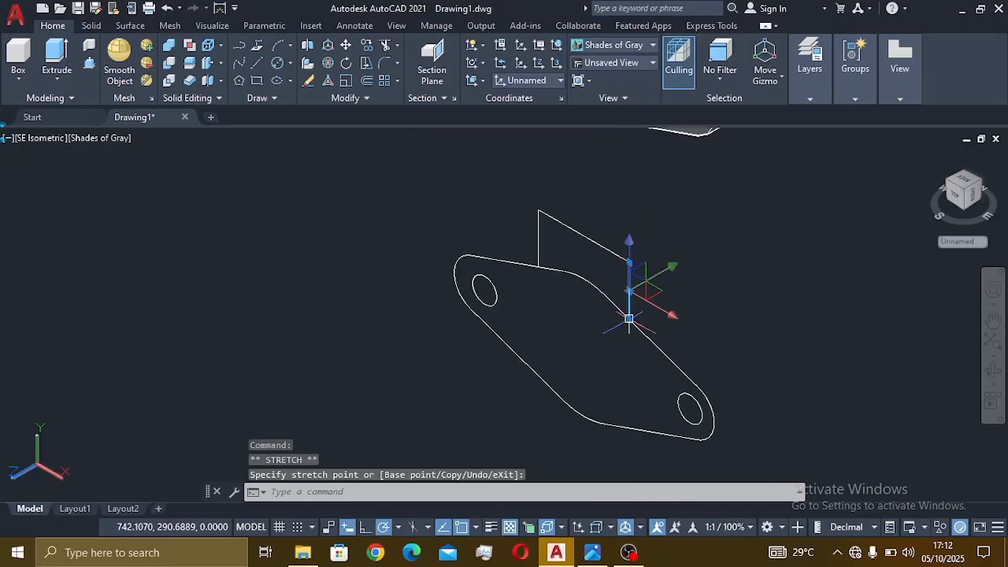
{"action": "key", "text": "Escape"}
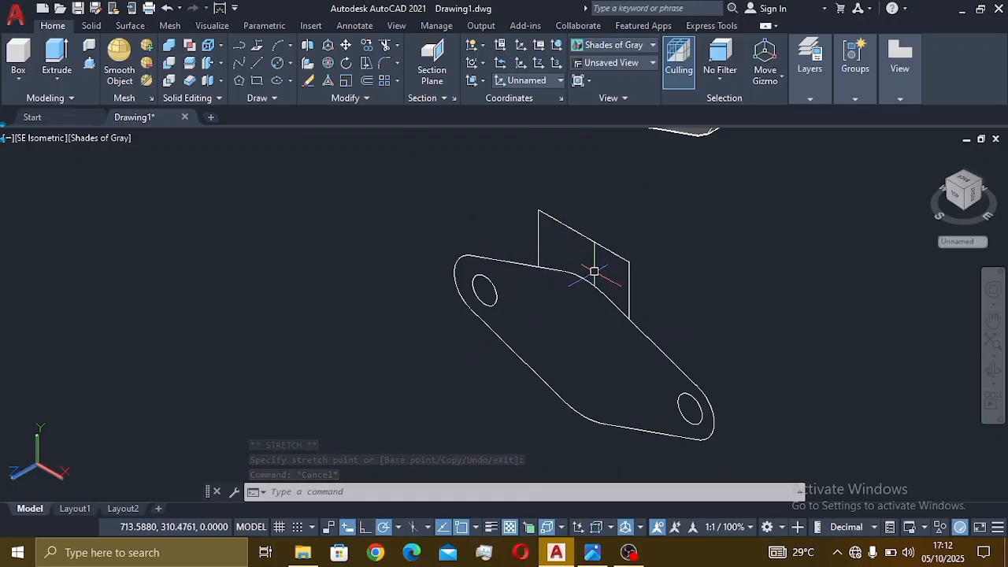
{"action": "scroll", "coordinate": [593, 272], "scroll_direction": "down", "scroll_amount": 4}
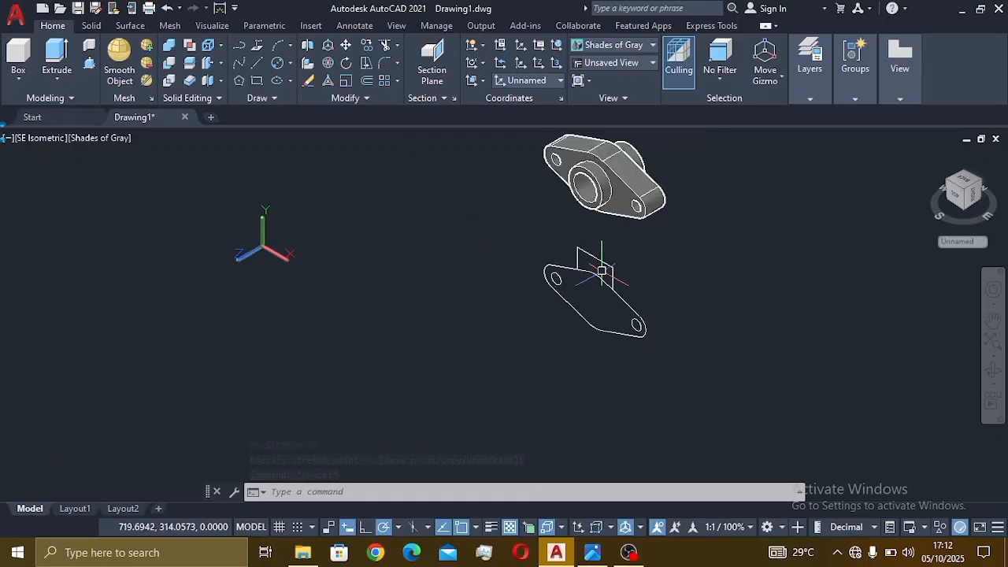
- Trim the flat flange outline segments away, leaving just the closed boss profile under the flange solid
{"action": "left_click", "coordinate": [385, 47]}
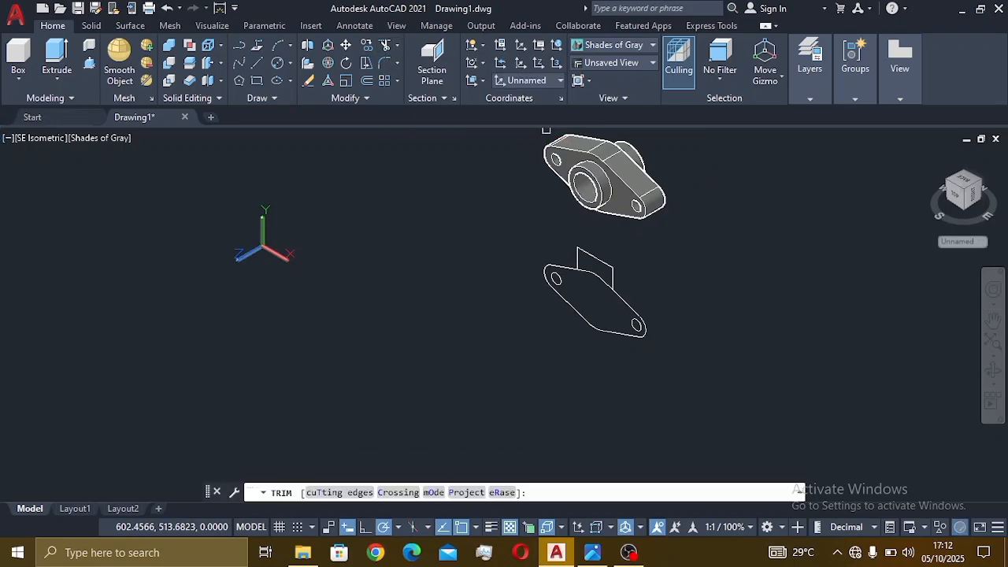
{"action": "scroll", "coordinate": [564, 270], "scroll_direction": "up", "scroll_amount": 3}
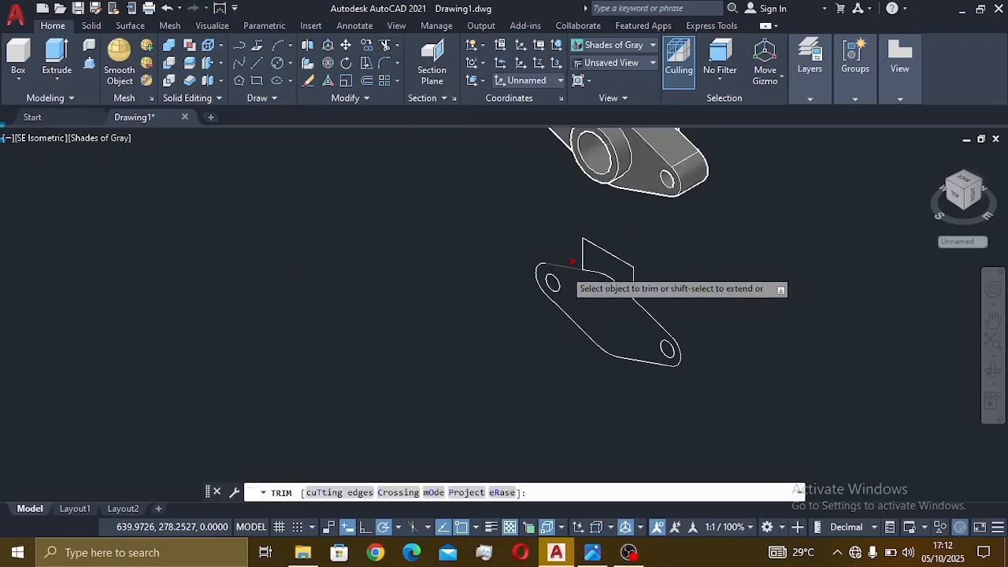
{"action": "left_click", "coordinate": [555, 271]}
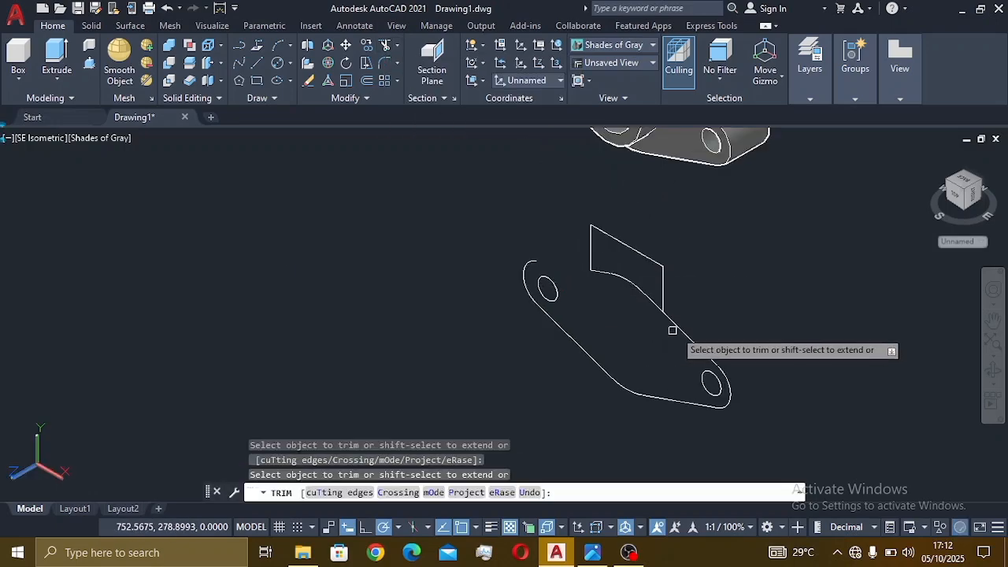
{"action": "mouse_move", "coordinate": [715, 337]}
{"action": "left_mouse_down"}
{"action": "mouse_move", "coordinate": [727, 387]}
{"action": "mouse_move", "coordinate": [647, 381]}
{"action": "mouse_move", "coordinate": [533, 312]}
{"action": "mouse_move", "coordinate": [530, 285]}
{"action": "mouse_move", "coordinate": [517, 279]}
{"action": "mouse_move", "coordinate": [574, 288]}
{"action": "mouse_move", "coordinate": [592, 321]}
{"action": "mouse_move", "coordinate": [672, 399]}
{"action": "mouse_move", "coordinate": [630, 398]}
{"action": "mouse_move", "coordinate": [634, 376]}
{"action": "left_mouse_up"}
{"action": "key", "text": "Escape"}
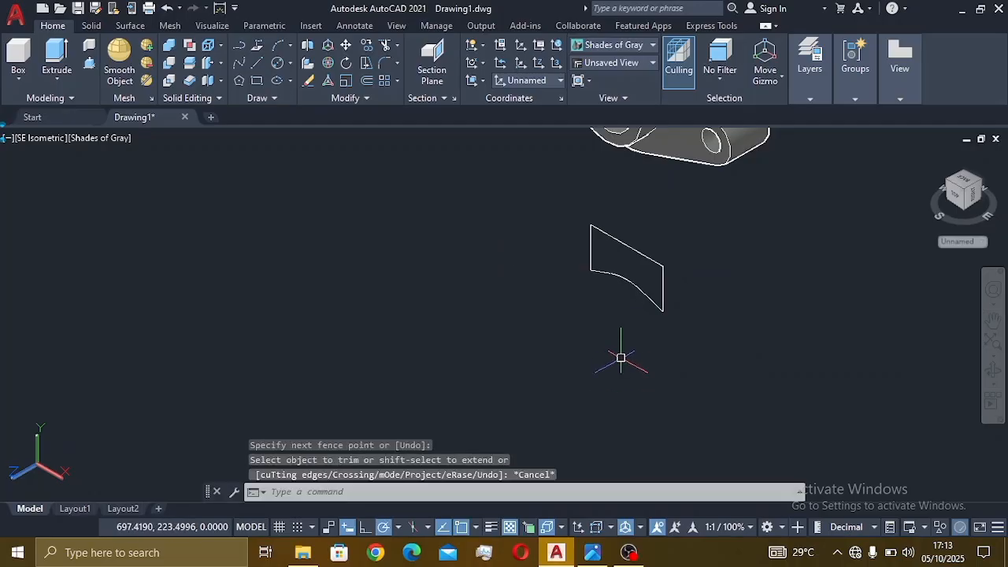
{"action": "middle_click_drag", "start_coordinate": [640, 333], "coordinate": [605, 471]}
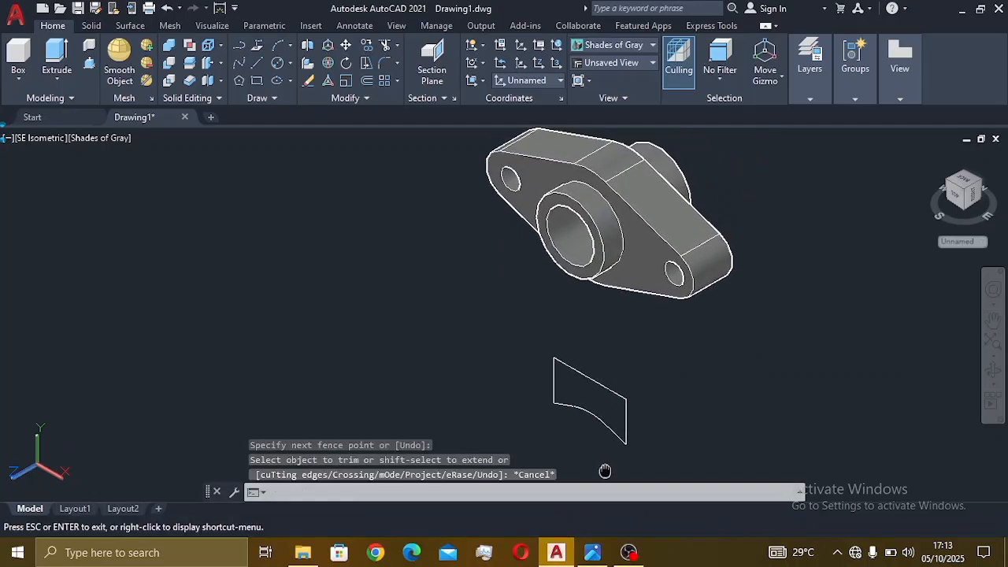
- After checking large(7).png, press-pull the closed boss profile 30 units into a solid block
{"action": "left_click", "coordinate": [593, 553]}
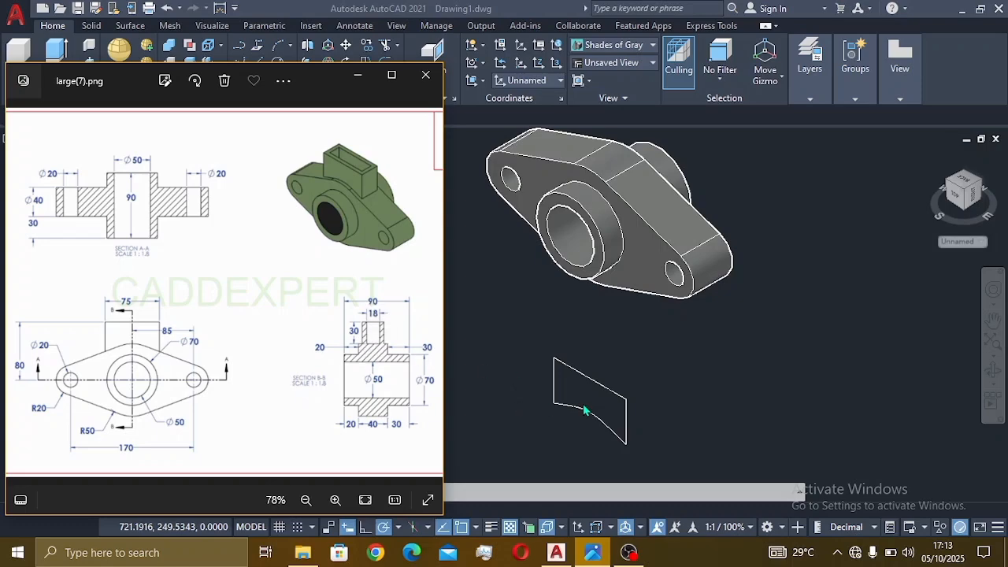
{"action": "left_click", "coordinate": [672, 368]}
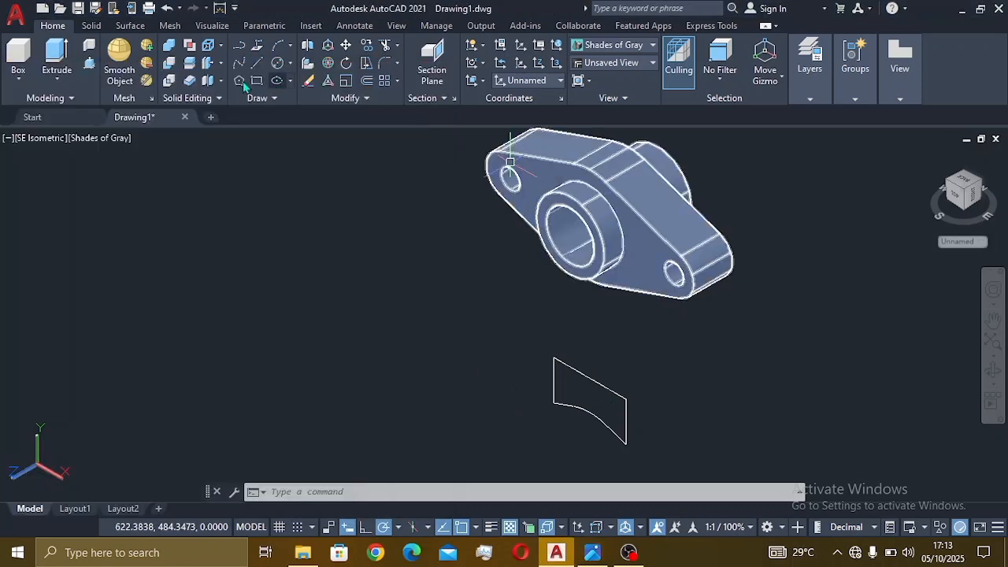
{"action": "left_click", "coordinate": [90, 70]}
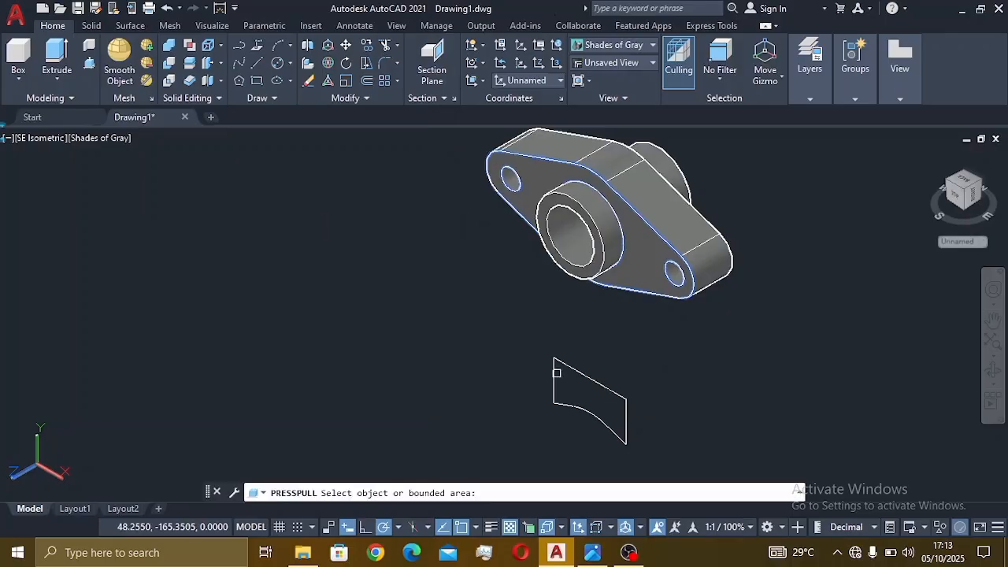
{"action": "left_click", "coordinate": [615, 412]}
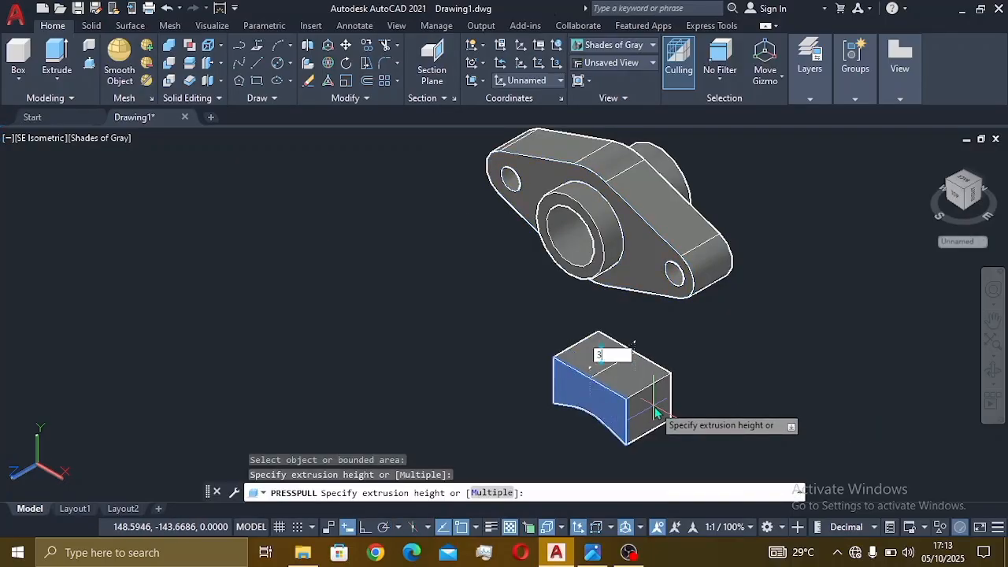
{"action": "type", "text": "30"}
{"action": "key", "text": "Return"}
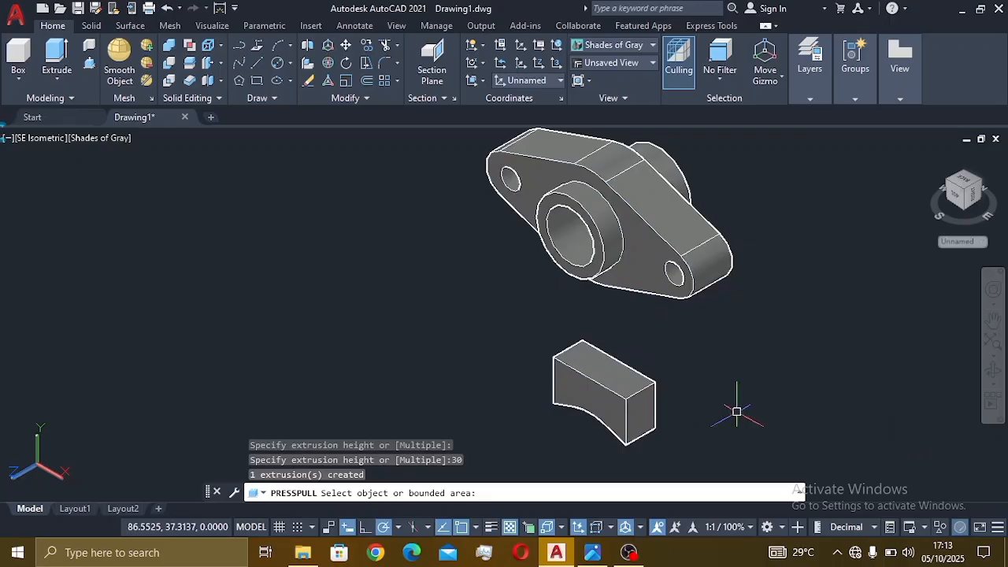
{"action": "left_click", "coordinate": [592, 552]}
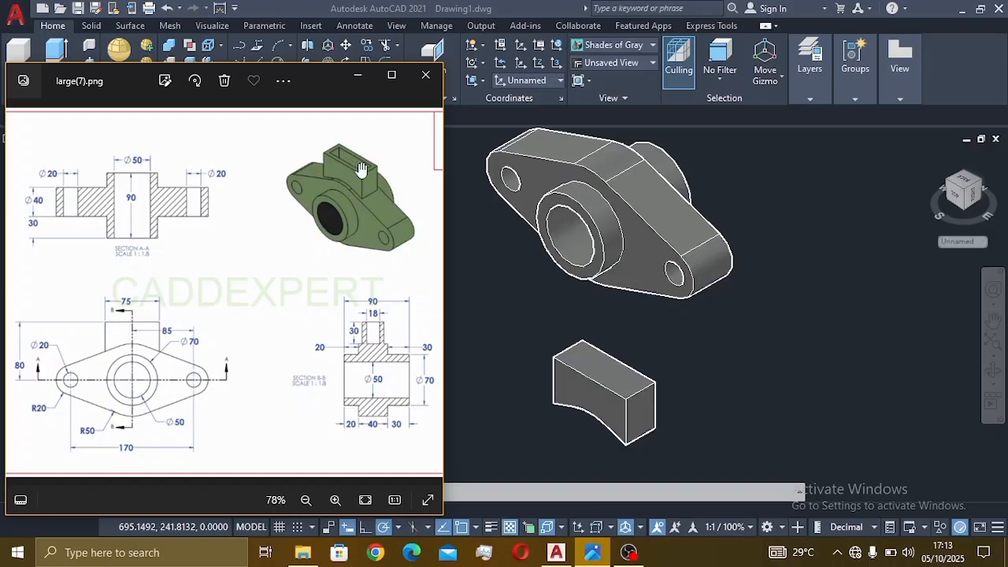
- Zoom into section B-B of large(7).png to read the boss dimensions, then zoom back out
{"action": "scroll", "coordinate": [373, 359], "scroll_direction": "up", "scroll_amount": 3}
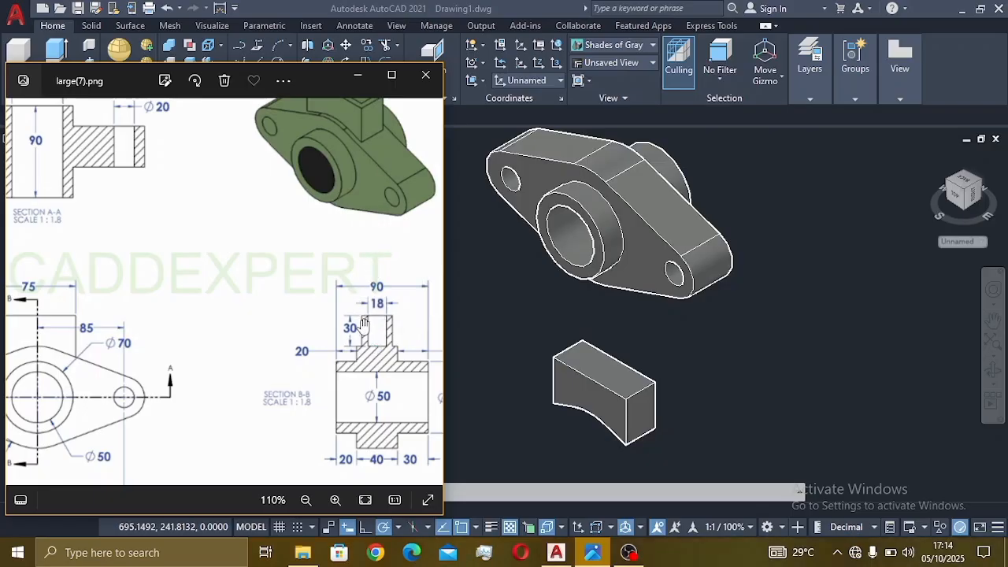
{"action": "scroll", "coordinate": [367, 308], "scroll_direction": "down", "scroll_amount": 3}
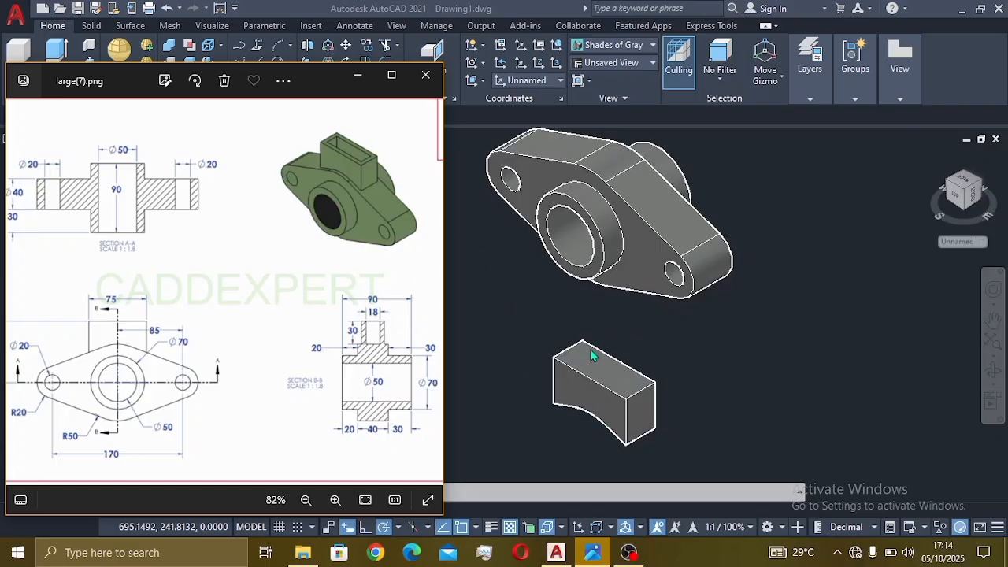
- Align the UCS to the top face of the small rib block
{"action": "left_click", "coordinate": [499, 281]}
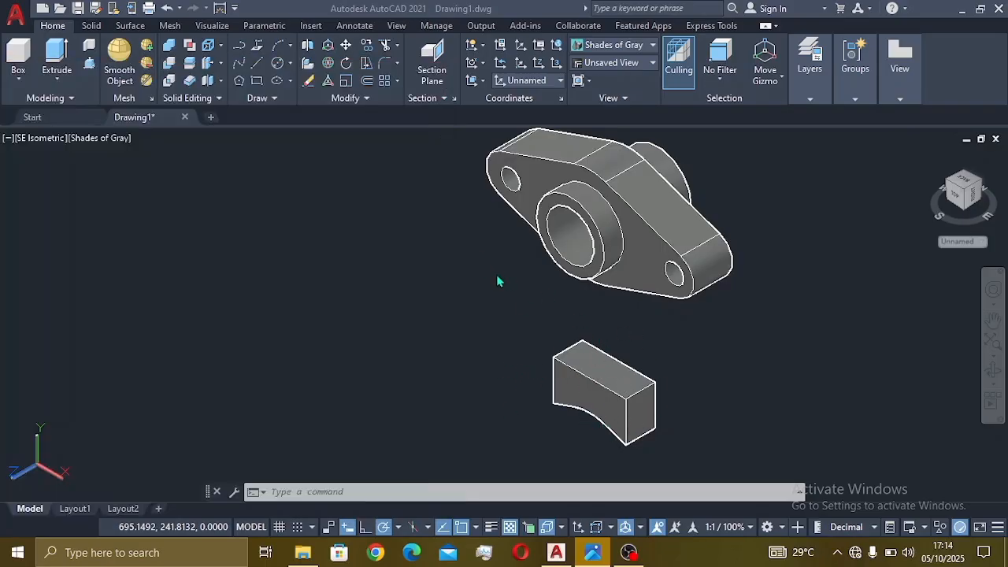
{"action": "left_click", "coordinate": [481, 80]}
{"action": "left_click", "coordinate": [480, 162]}
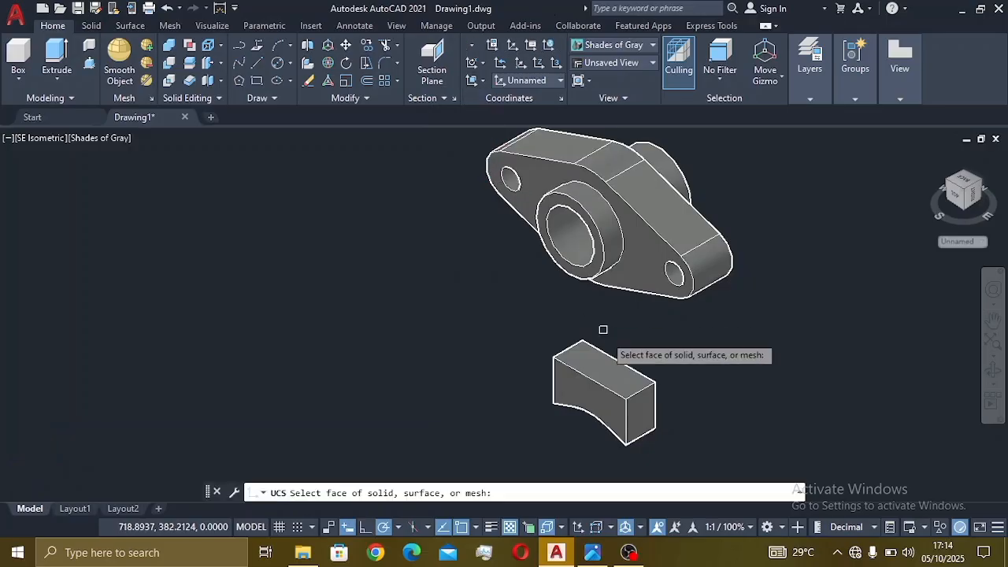
{"action": "left_click", "coordinate": [622, 381]}
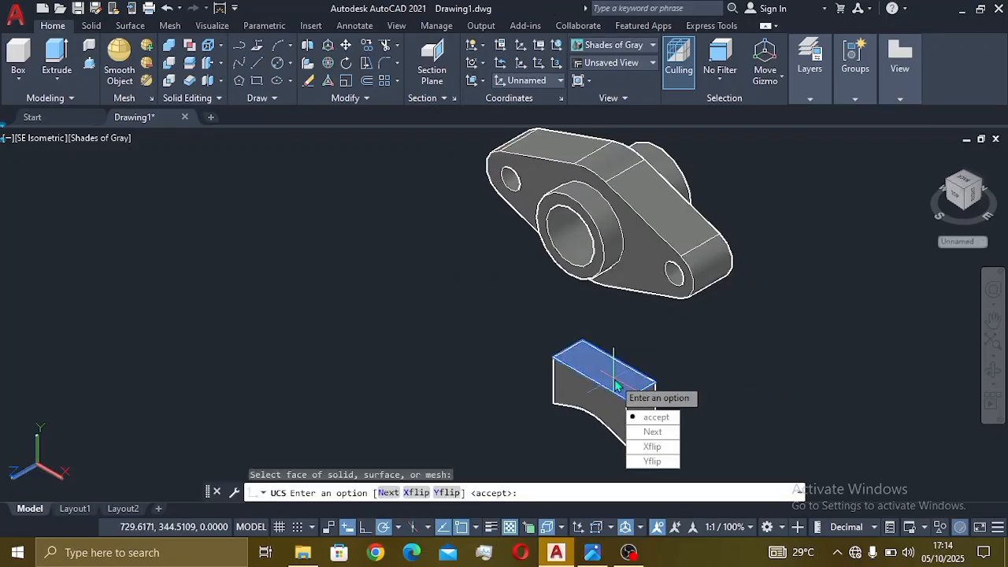
{"action": "left_click", "coordinate": [653, 417]}
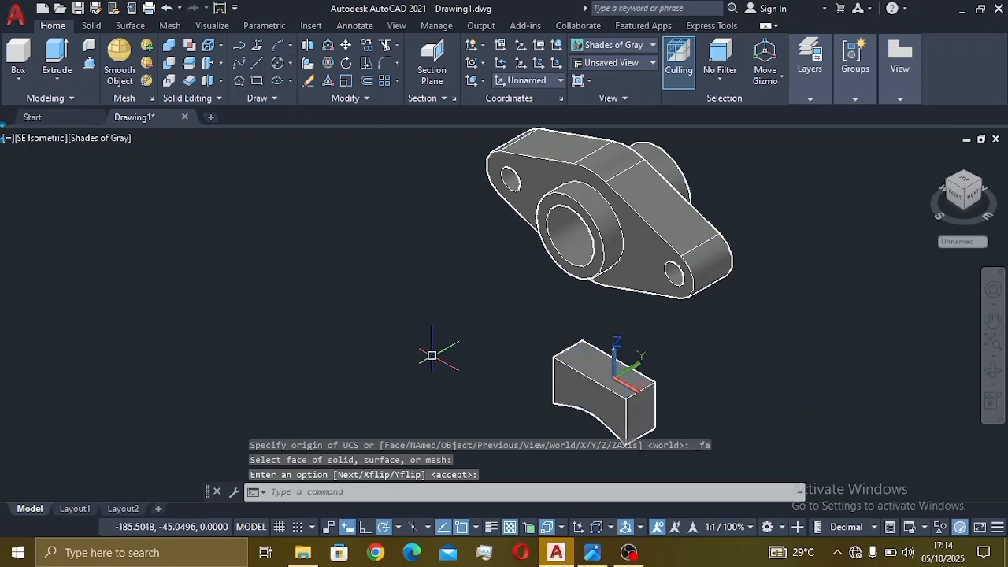
- After checking the reference dimensions, draw a 63 by 18 rectangle
{"action": "left_click", "coordinate": [593, 552]}
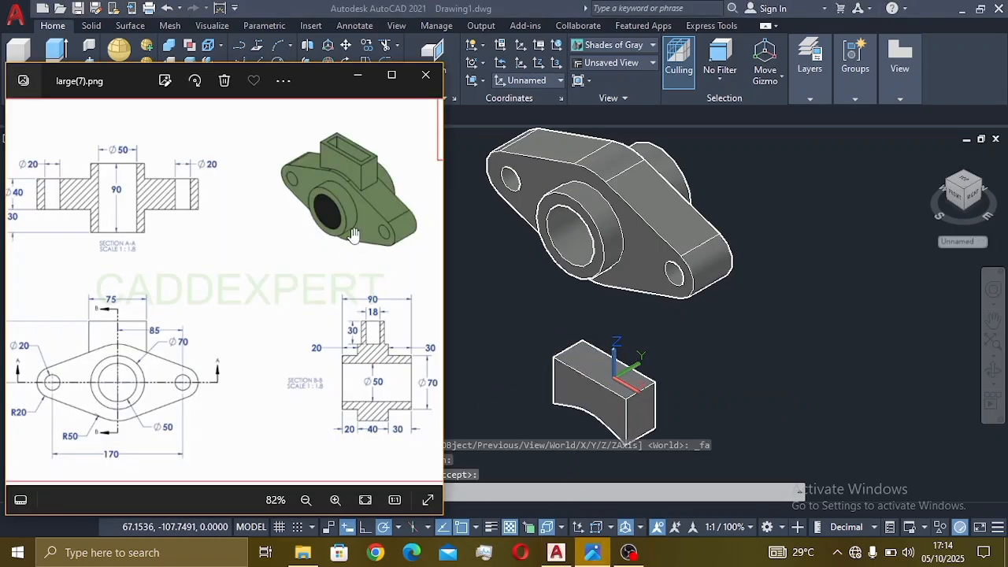
{"action": "left_click", "coordinate": [567, 405]}
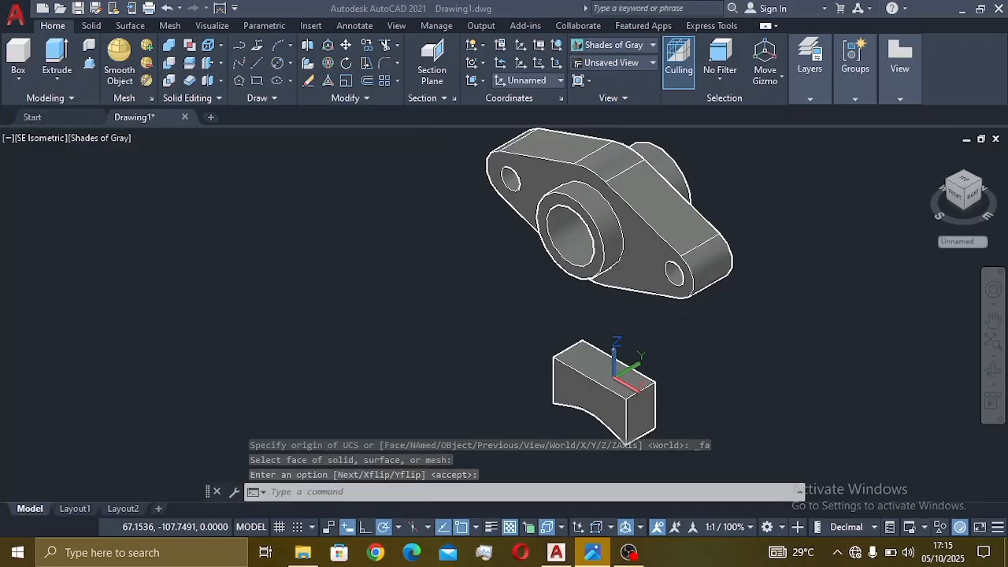
{"action": "left_click", "coordinate": [260, 82]}
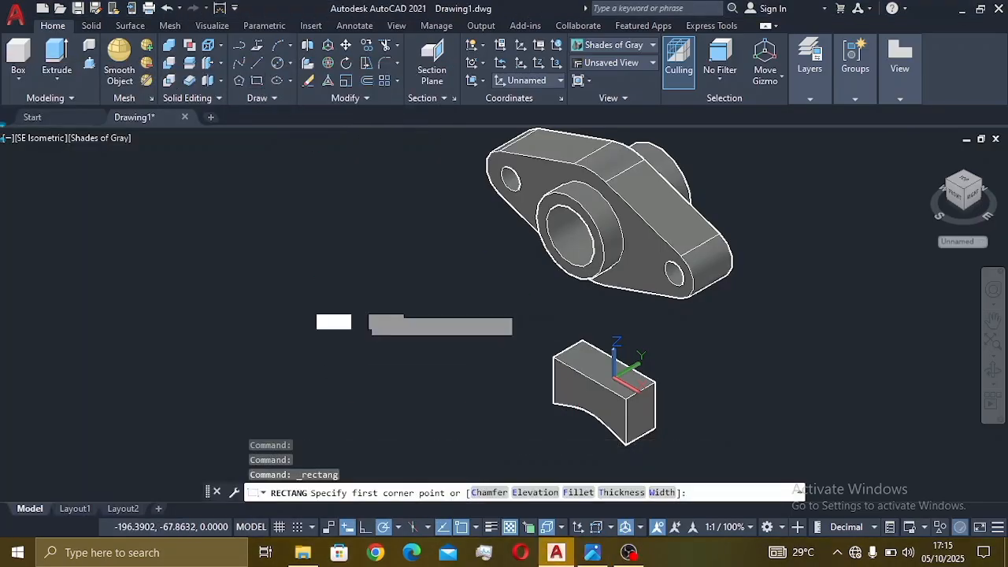
{"action": "left_click", "coordinate": [360, 306]}
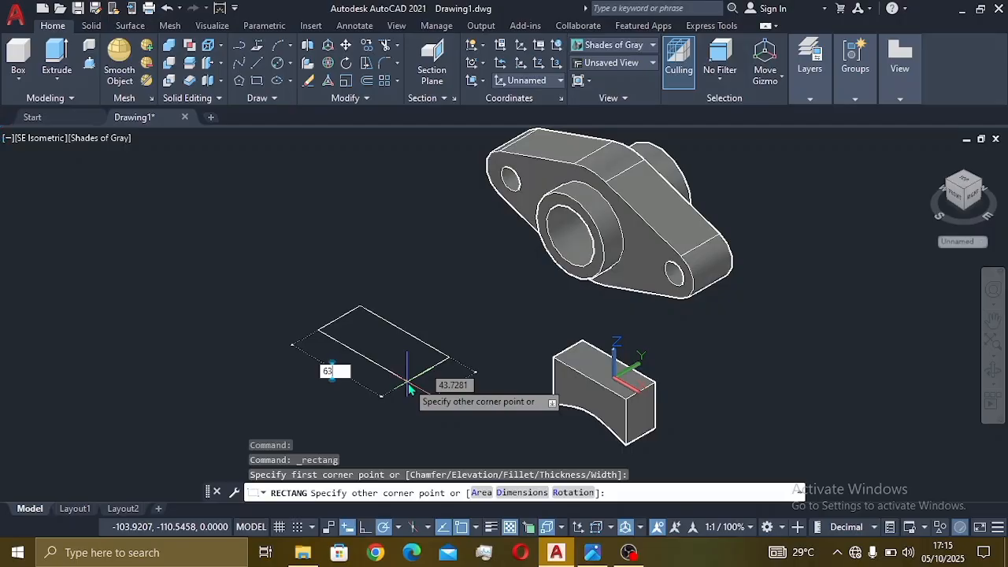
{"action": "key", "text": "Tab"}
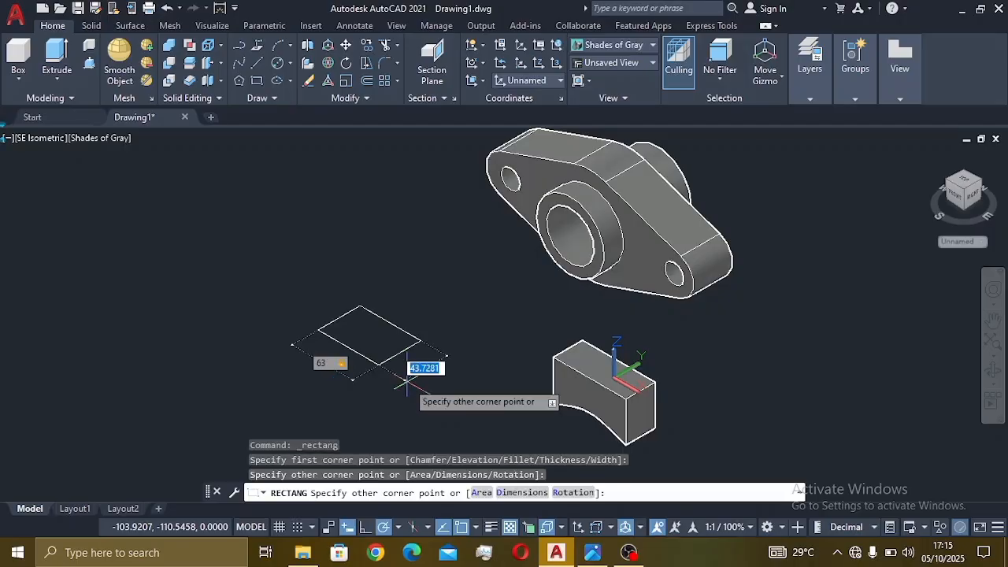
{"action": "type", "text": "18"}
{"action": "key", "text": "Return"}
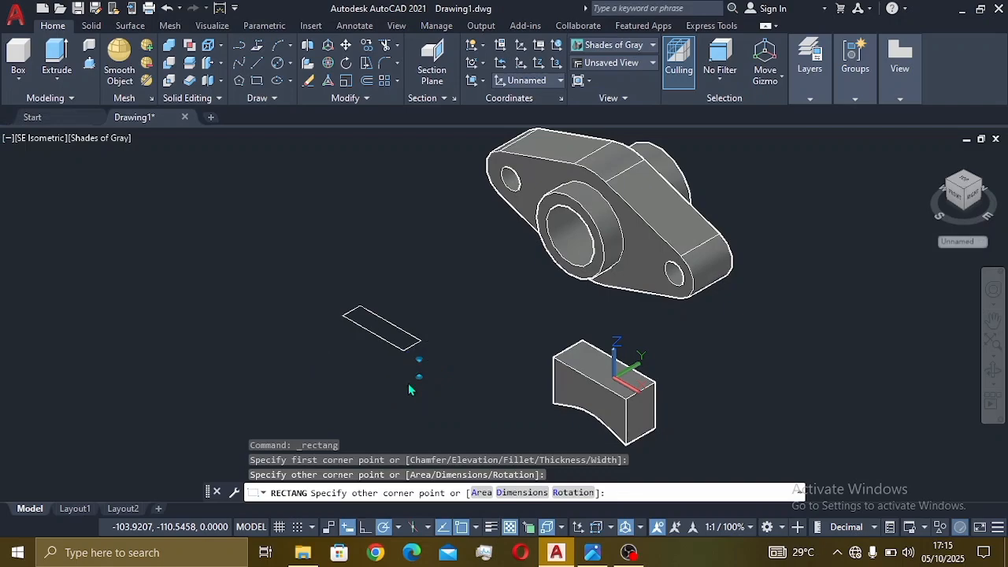
{"action": "left_click", "coordinate": [388, 340]}
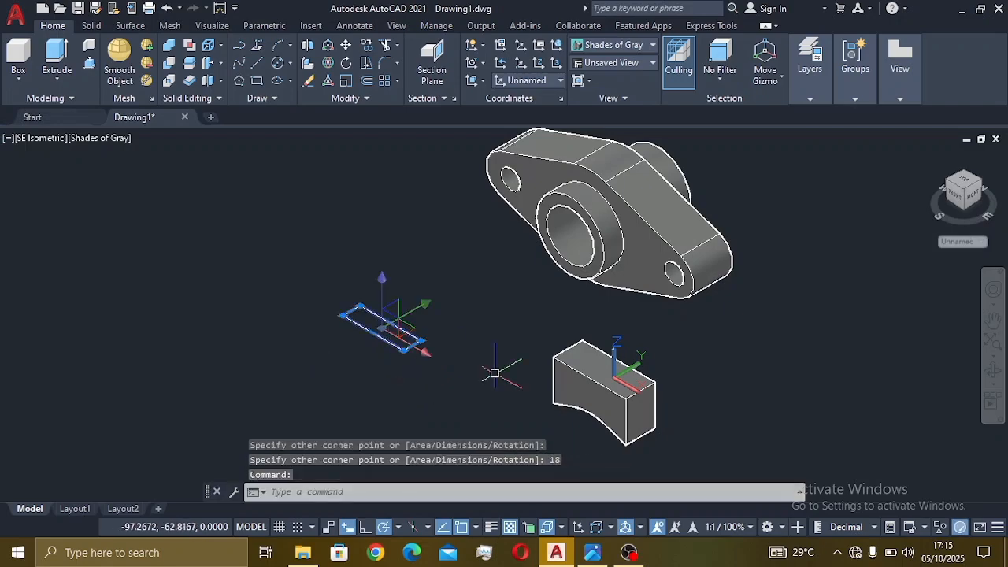
{"action": "key", "text": "Escape"}
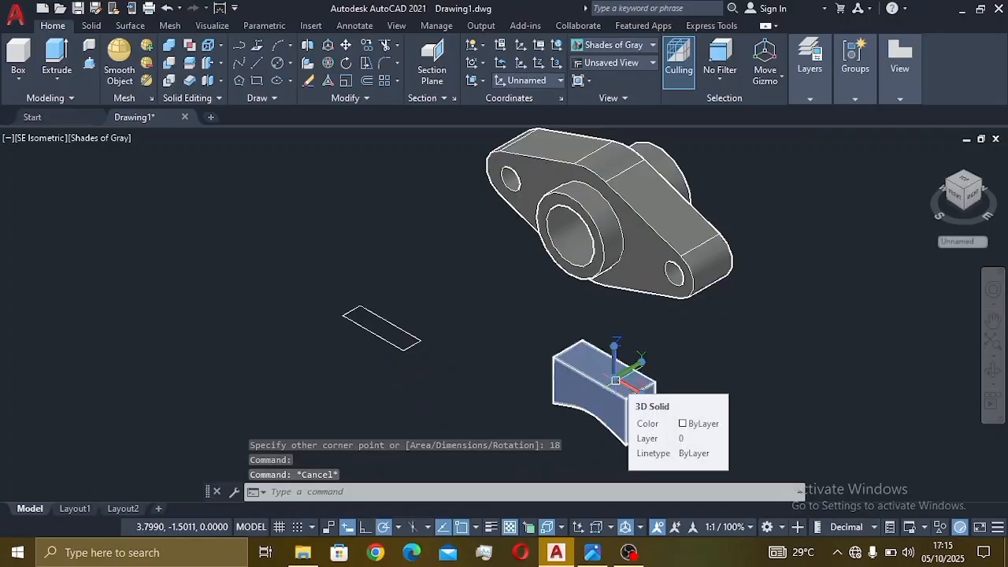
- Move the 63 by 18 rectangle by its corner onto the block's top face
{"action": "left_click", "coordinate": [616, 381]}
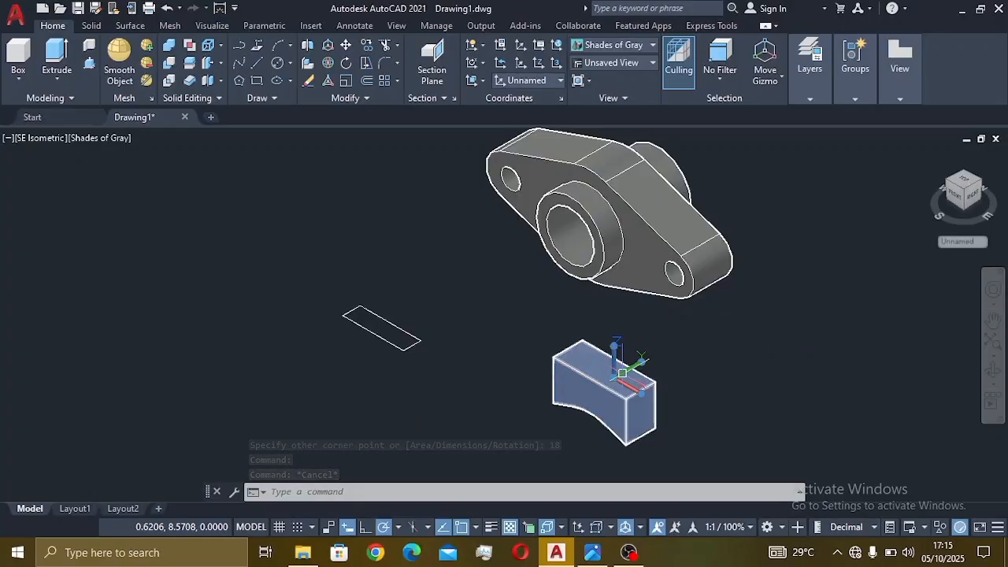
{"action": "left_click", "coordinate": [614, 378]}
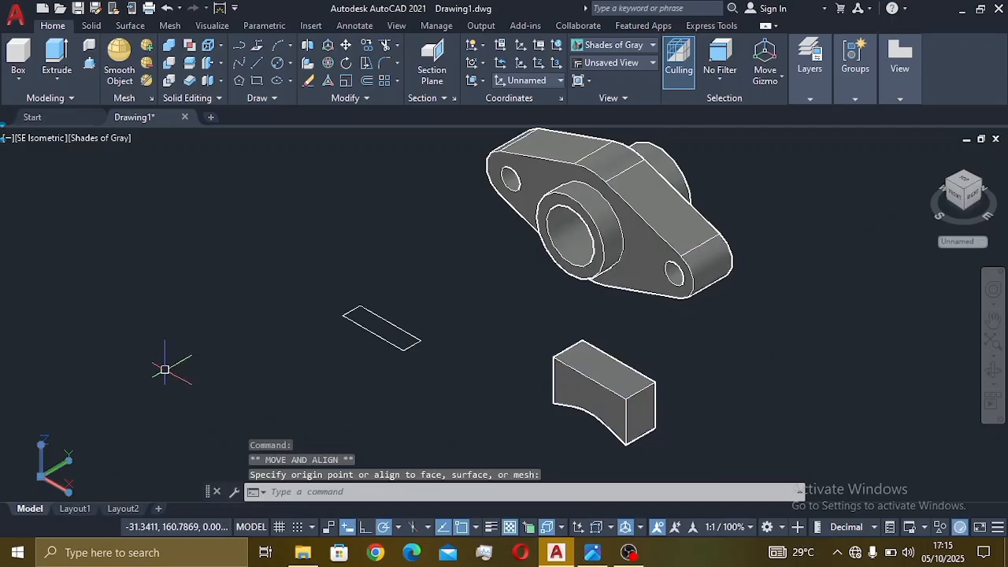
{"action": "key", "text": "Escape"}
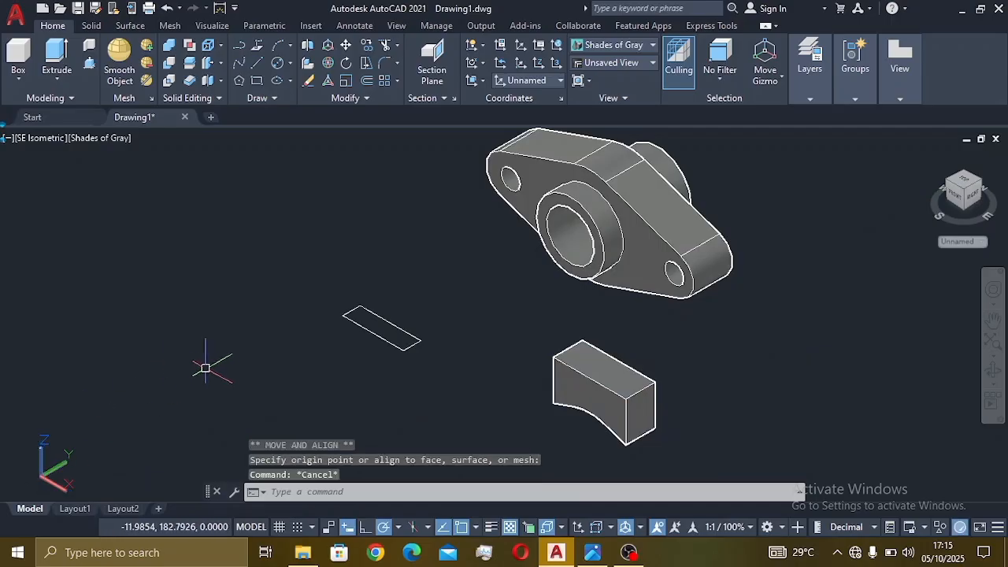
{"action": "left_click", "coordinate": [379, 331]}
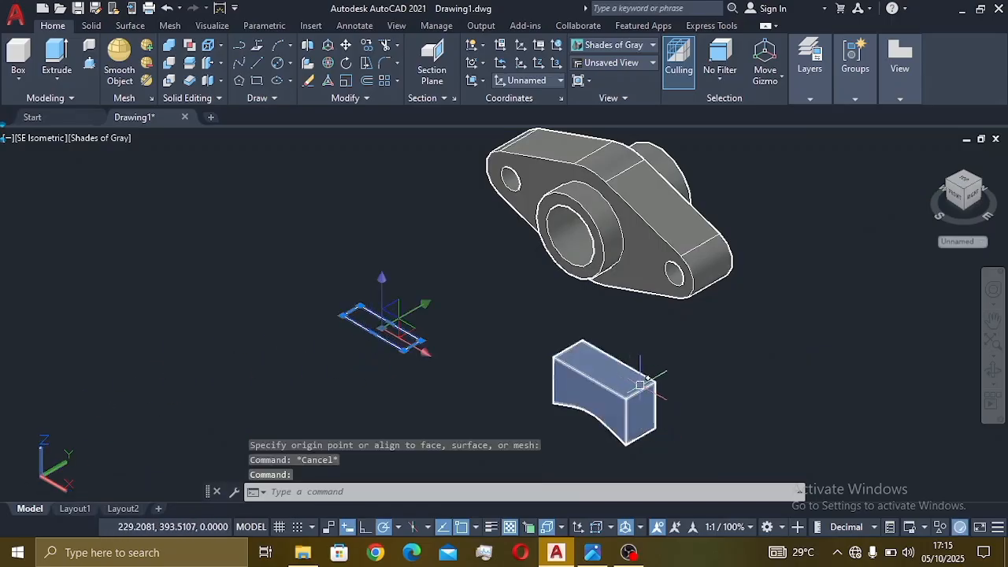
{"action": "left_click", "coordinate": [346, 46]}
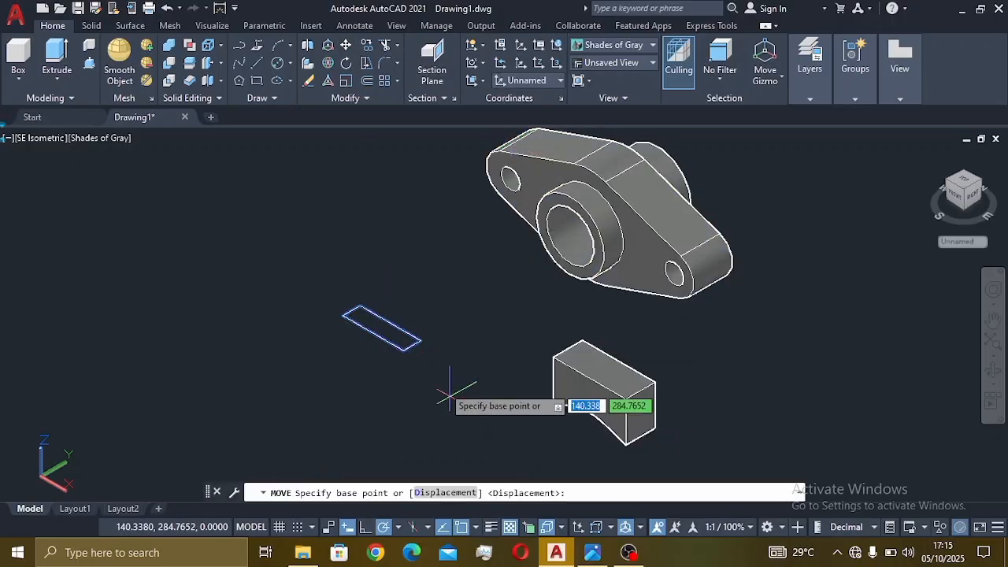
{"action": "left_click", "coordinate": [418, 346]}
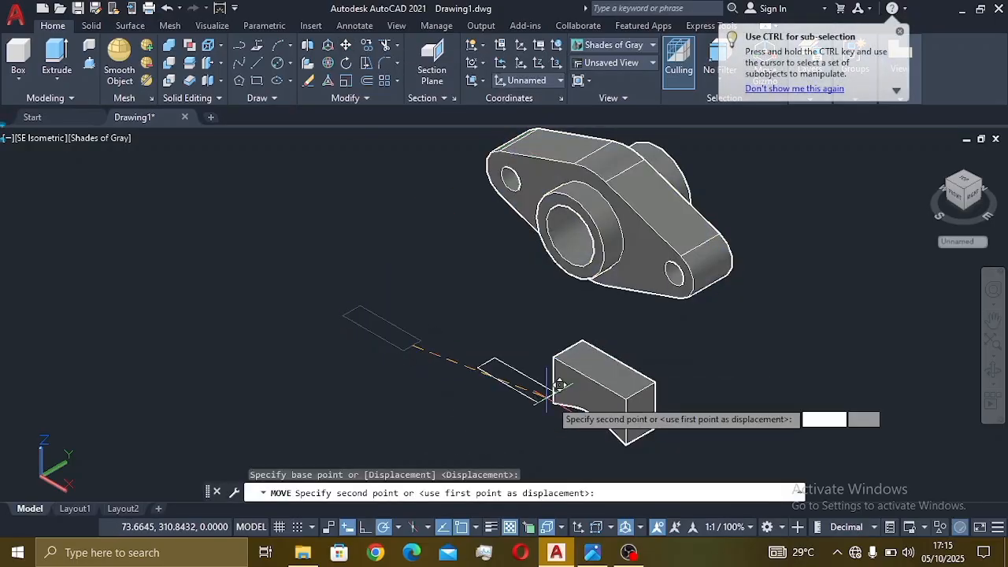
{"action": "left_click", "coordinate": [651, 376]}
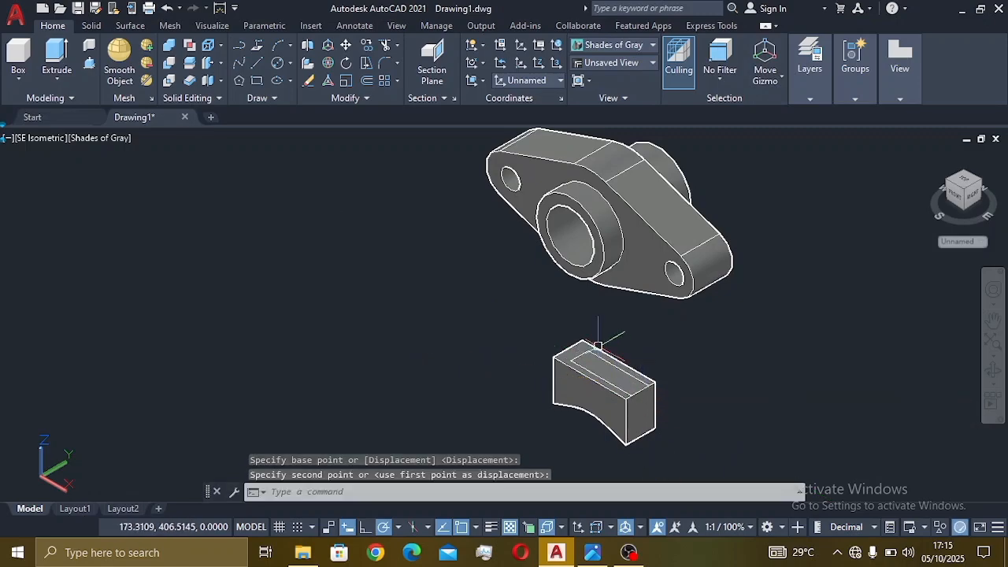
- Stretch two rectangle edges by 6 units each, then undo the second stretch
{"action": "left_click", "coordinate": [598, 389]}
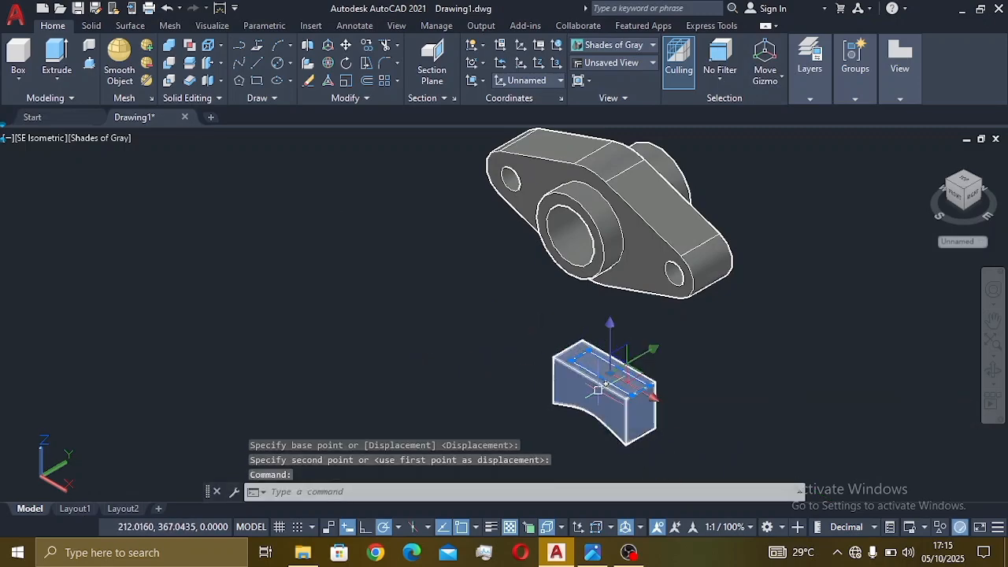
{"action": "mouse_move", "coordinate": [641, 393]}
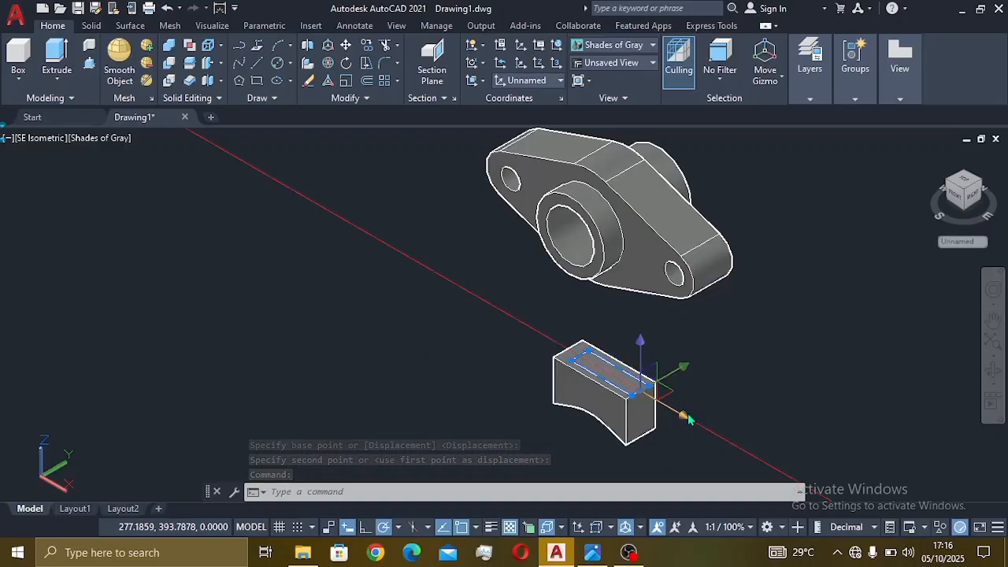
{"action": "left_click", "coordinate": [643, 388]}
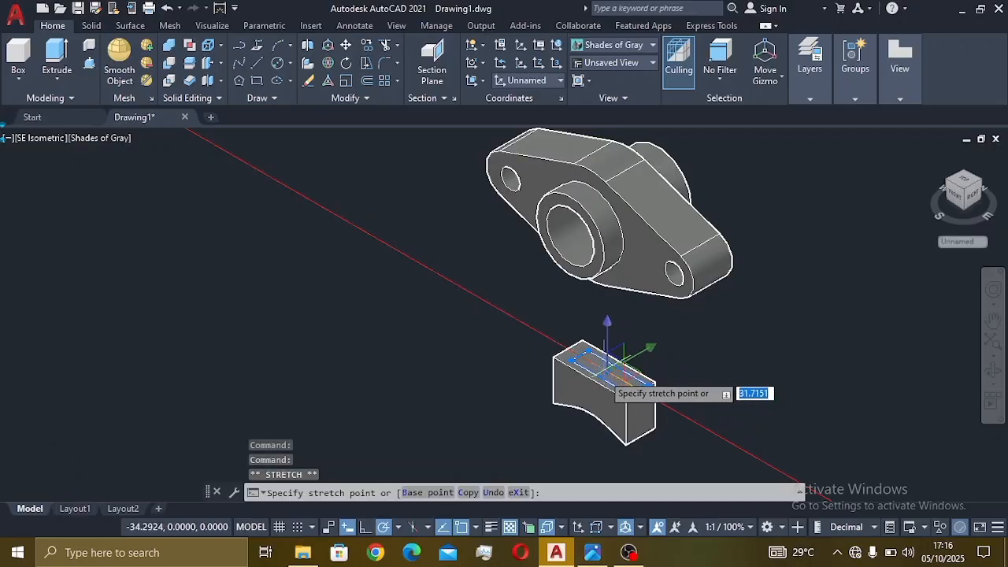
{"action": "type", "text": "6"}
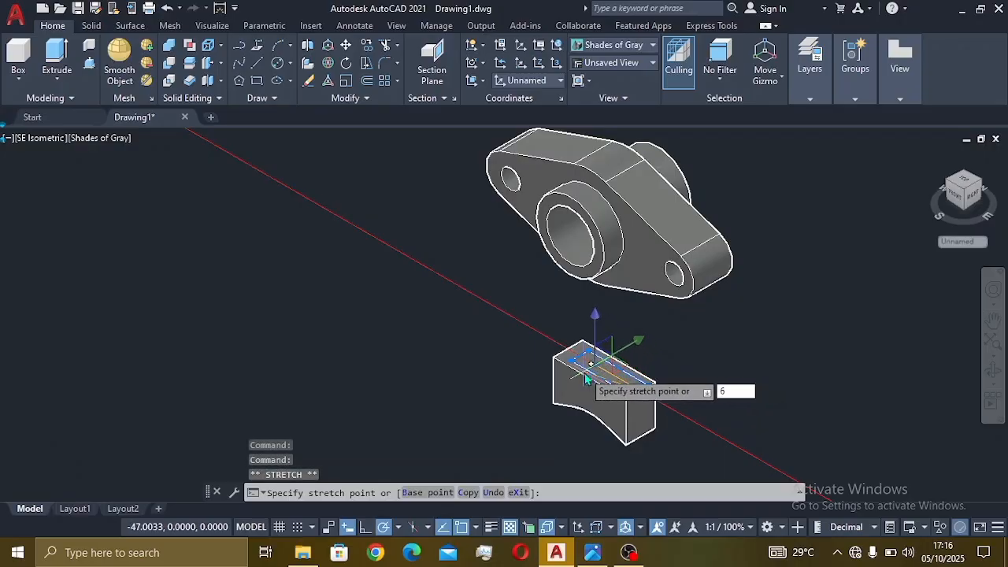
{"action": "key", "text": "Return"}
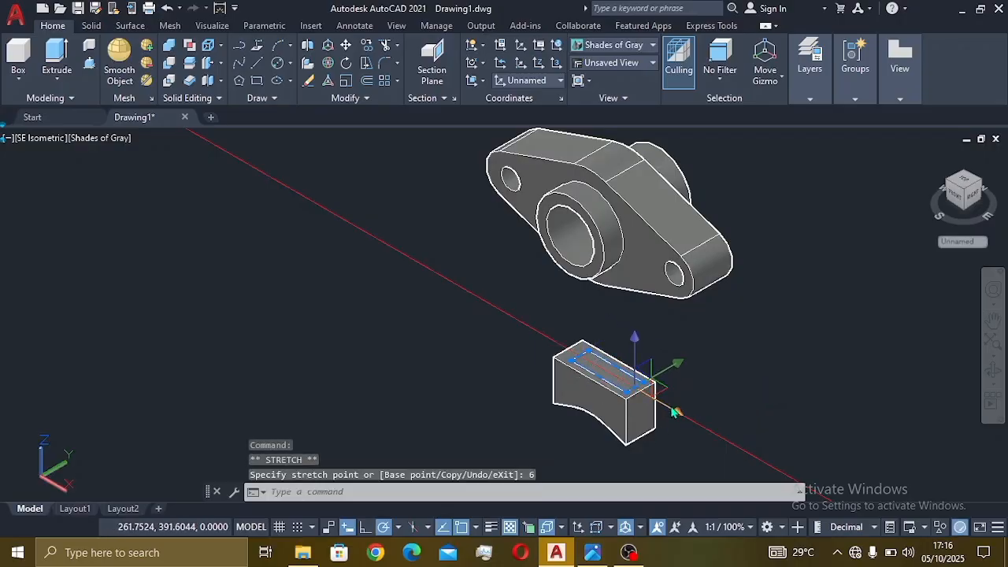
{"action": "left_click", "coordinate": [602, 368]}
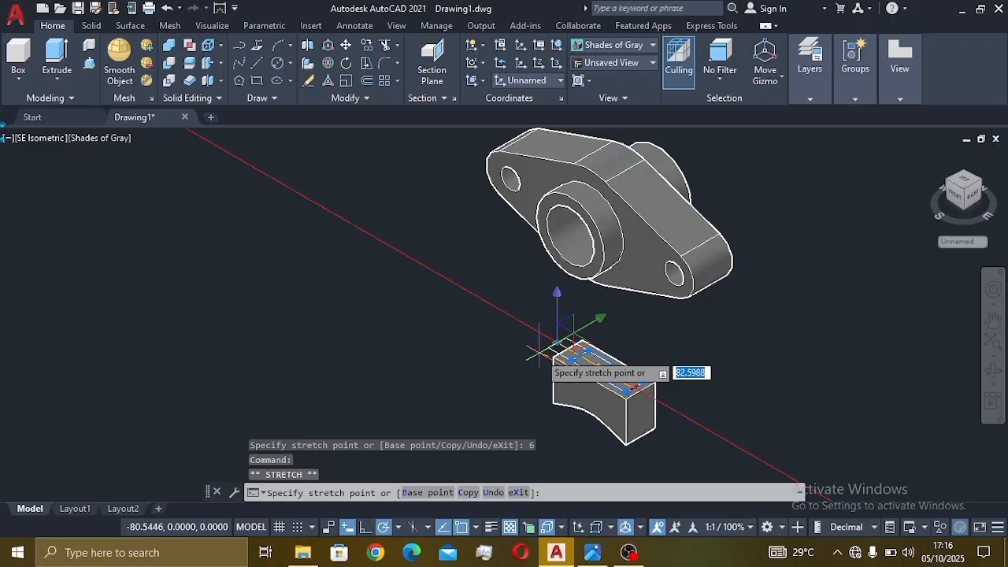
{"action": "type", "text": "6"}
{"action": "key", "text": "Return"}
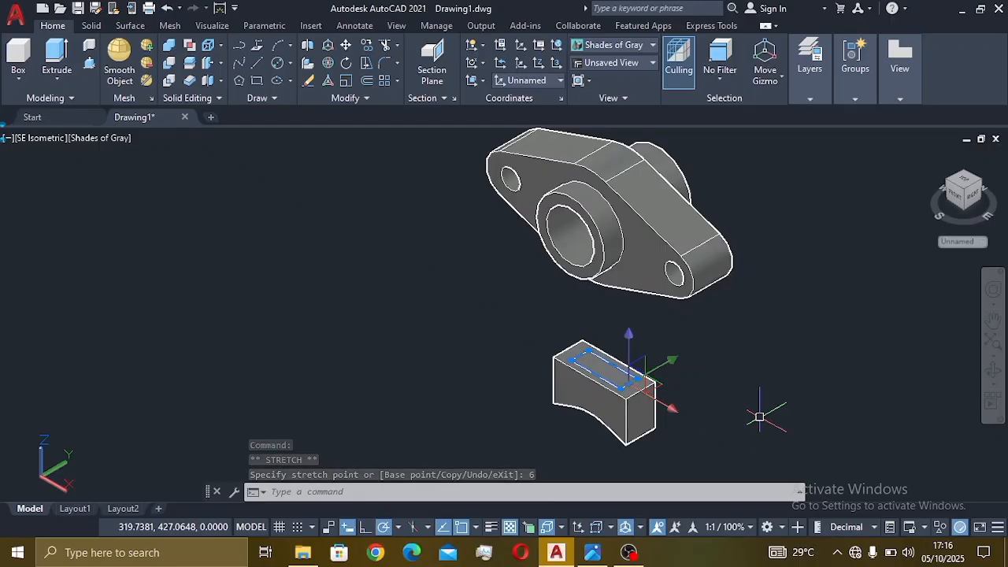
{"action": "key", "text": "ctrl+z"}
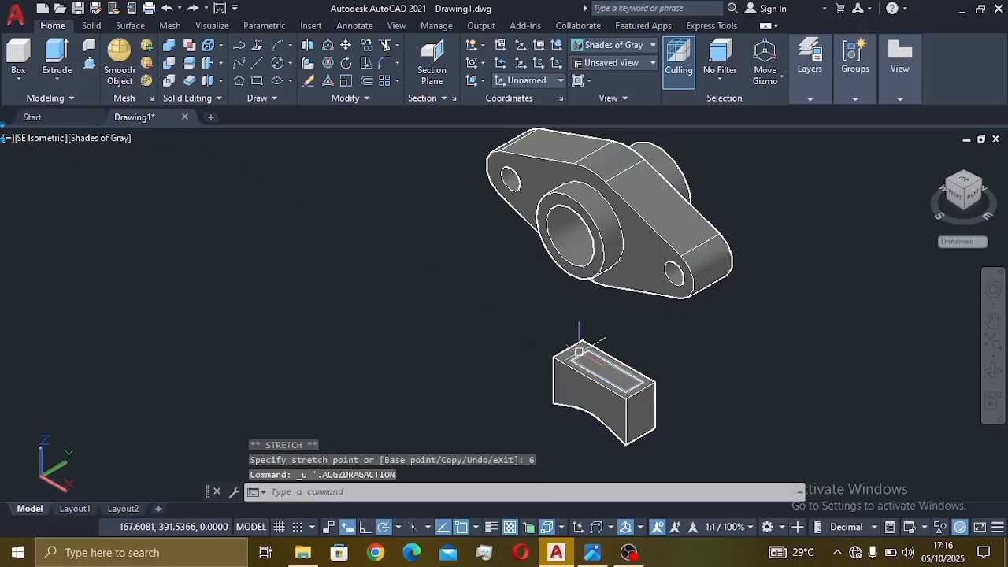
- Try shifting the rectangle 6 units, then undo the move and the earlier stretch
{"action": "left_click", "coordinate": [579, 353]}
{"action": "mouse_move", "coordinate": [581, 357]}
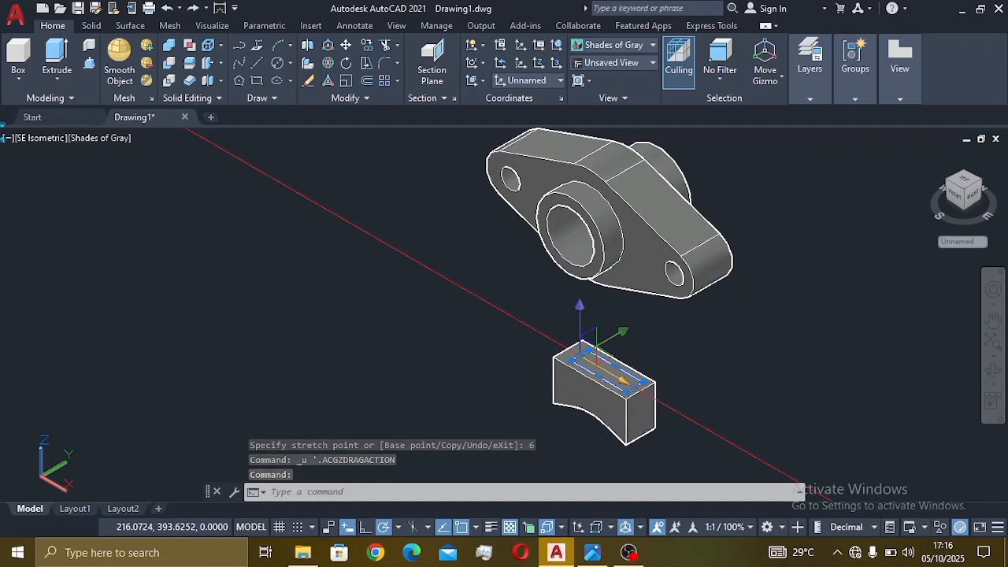
{"action": "left_click", "coordinate": [583, 354]}
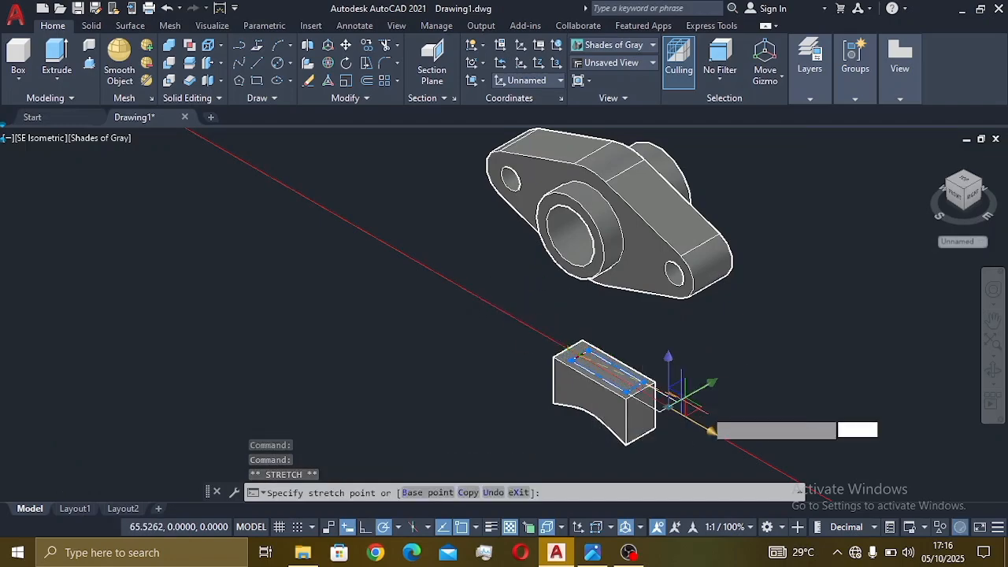
{"action": "key", "text": "Escape"}
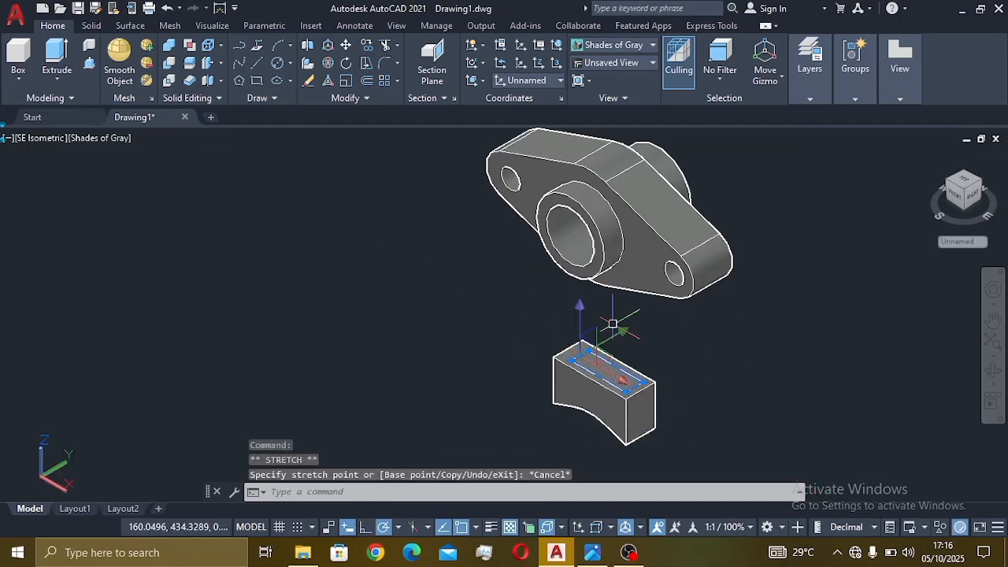
{"action": "left_click", "coordinate": [347, 45]}
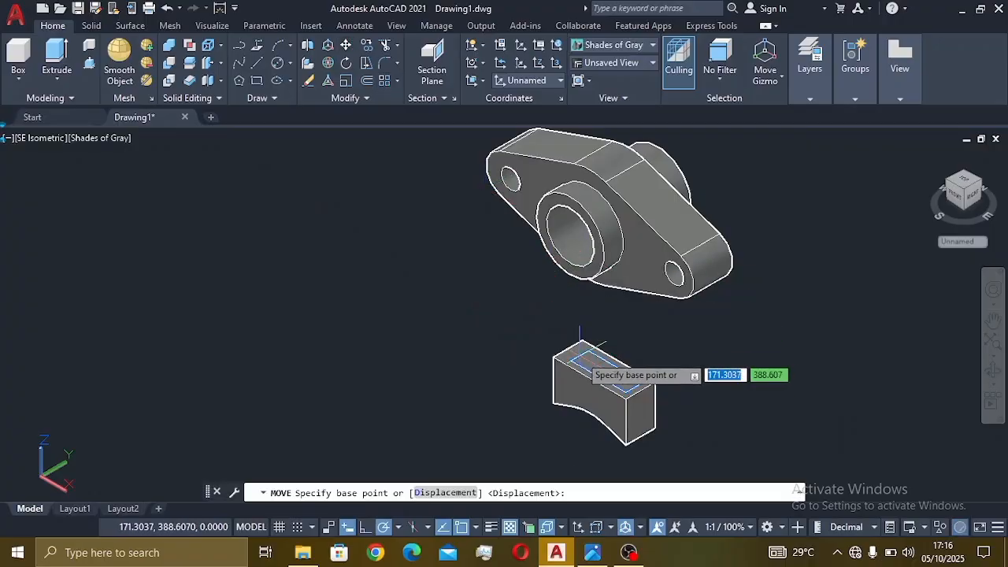
{"action": "left_click", "coordinate": [583, 355]}
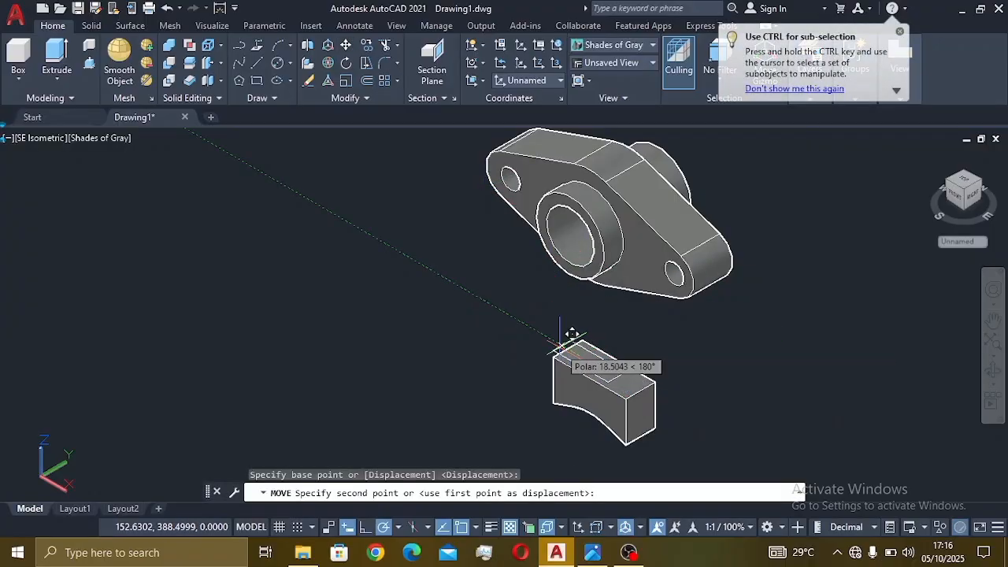
{"action": "type", "text": "6"}
{"action": "key", "text": "Return"}
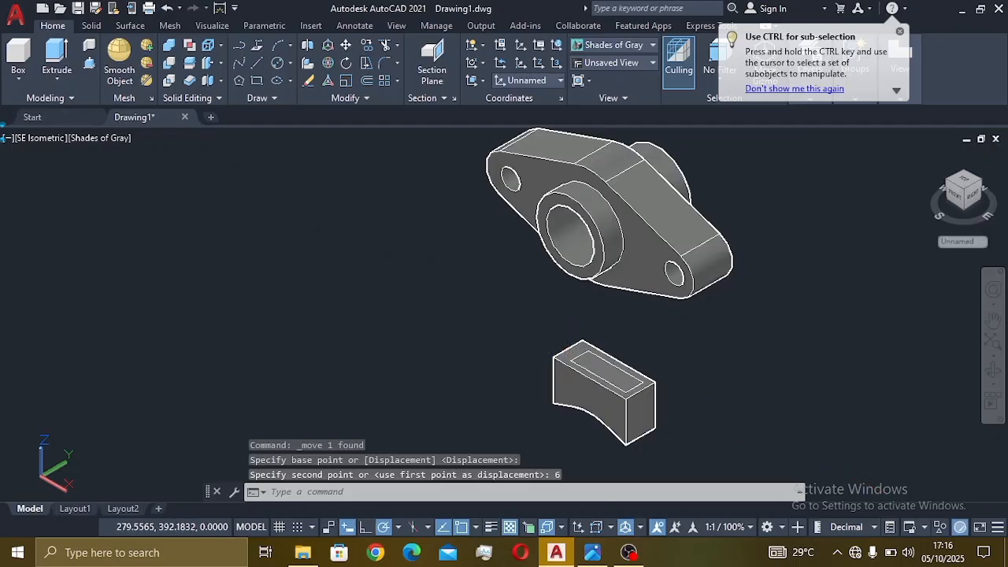
{"action": "key", "text": "ctrl+z"}
{"action": "key", "text": "ctrl+z"}
{"action": "key", "text": "ctrl+z"}
{"action": "key", "text": "ctrl+z"}
{"action": "key", "text": "ctrl+z"}
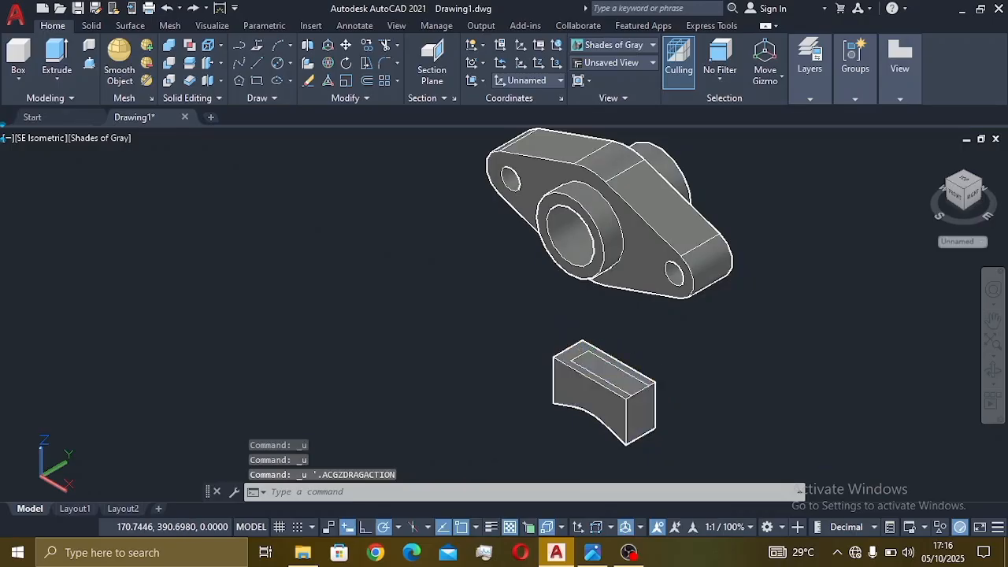
- Move the top-face outline 6 units on the block and bring up large(7).png
{"action": "left_click", "coordinate": [580, 354], "text": "ctrl"}
{"action": "left_click", "coordinate": [347, 45]}
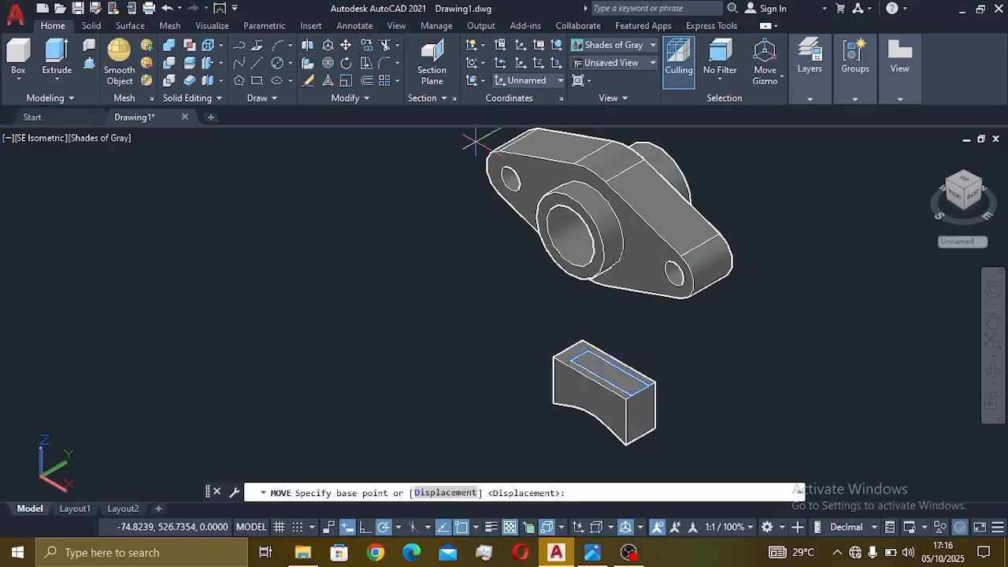
{"action": "left_click", "coordinate": [630, 395]}
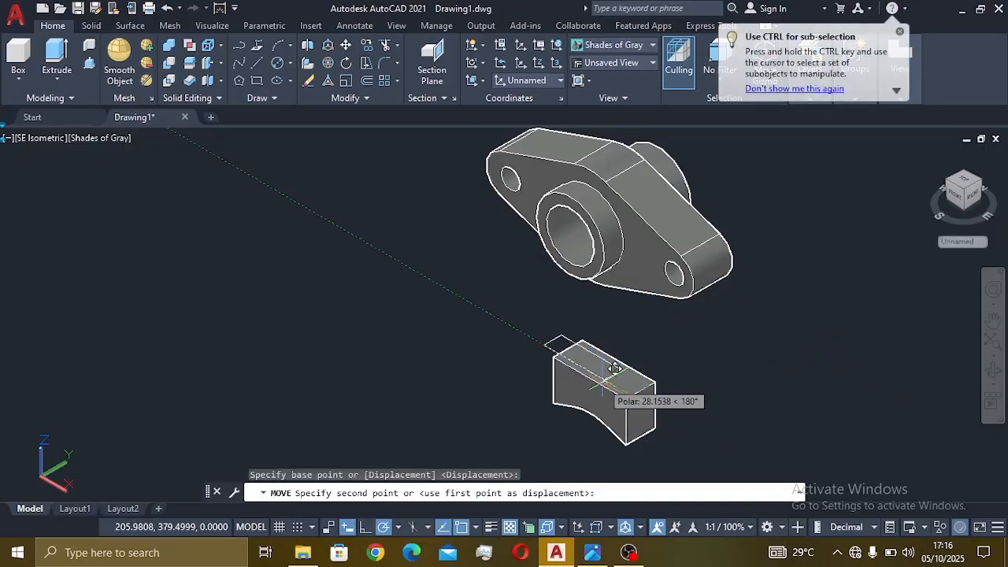
{"action": "type", "text": "6"}
{"action": "key", "text": "Return"}
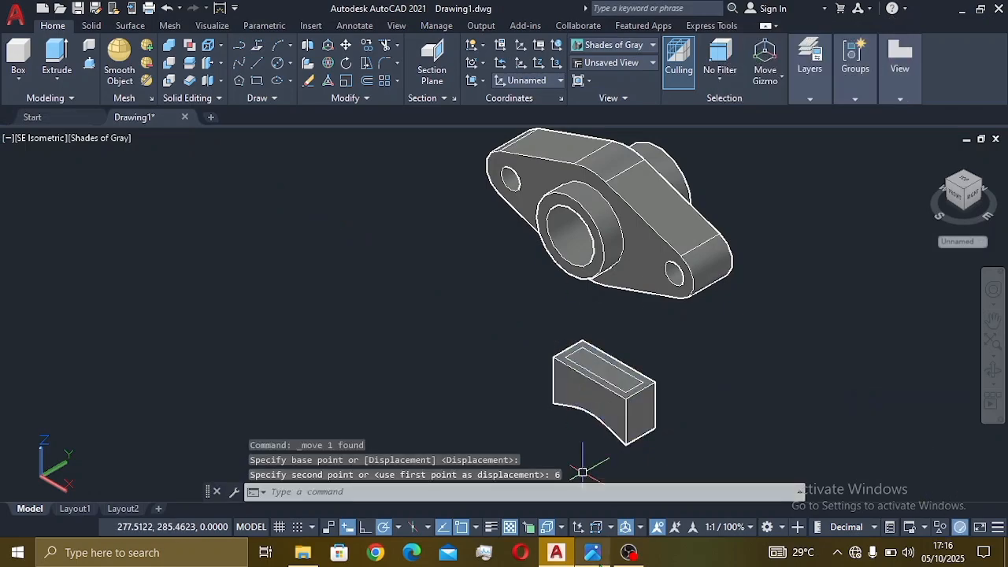
{"action": "left_click", "coordinate": [592, 552]}
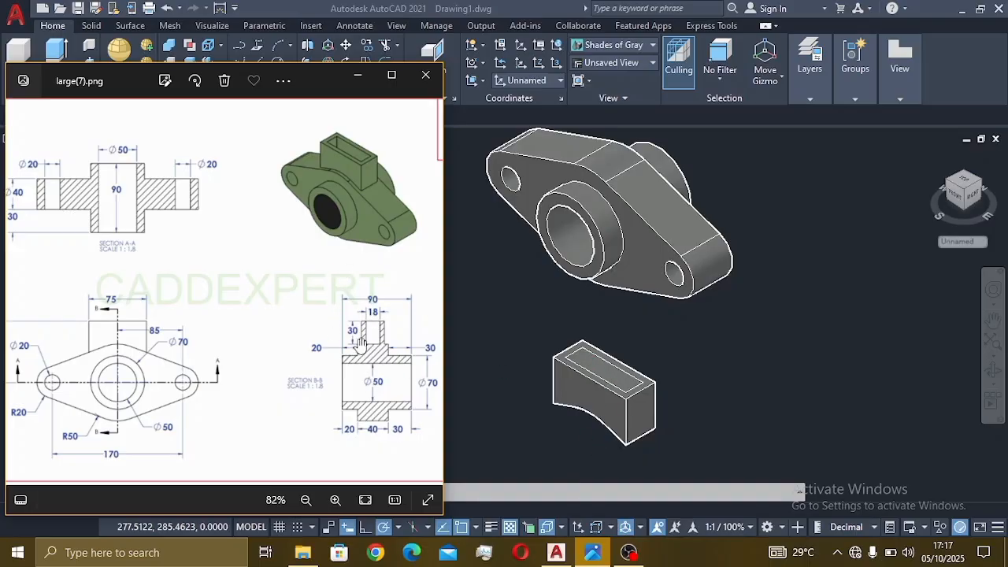
- Press-pull the 63 by 18 inner outline 30 units to hollow the block, then select both solids
{"action": "left_click", "coordinate": [735, 383]}
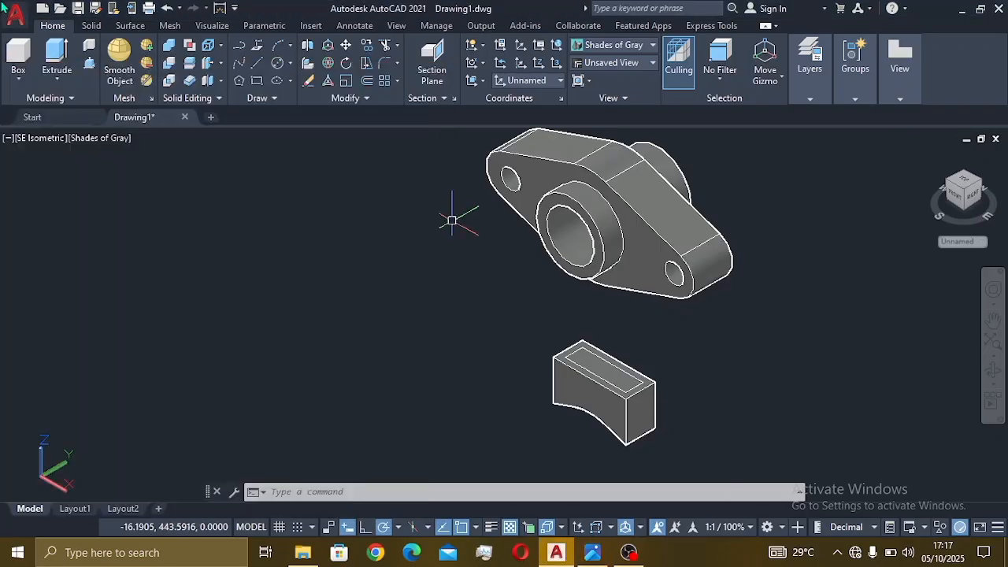
{"action": "left_click", "coordinate": [89, 64]}
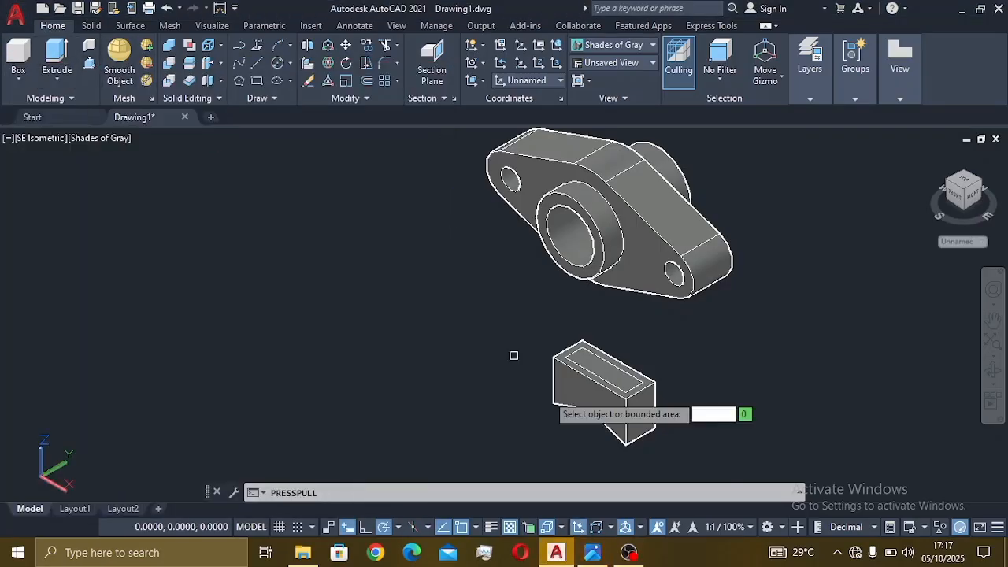
{"action": "left_click", "coordinate": [619, 381]}
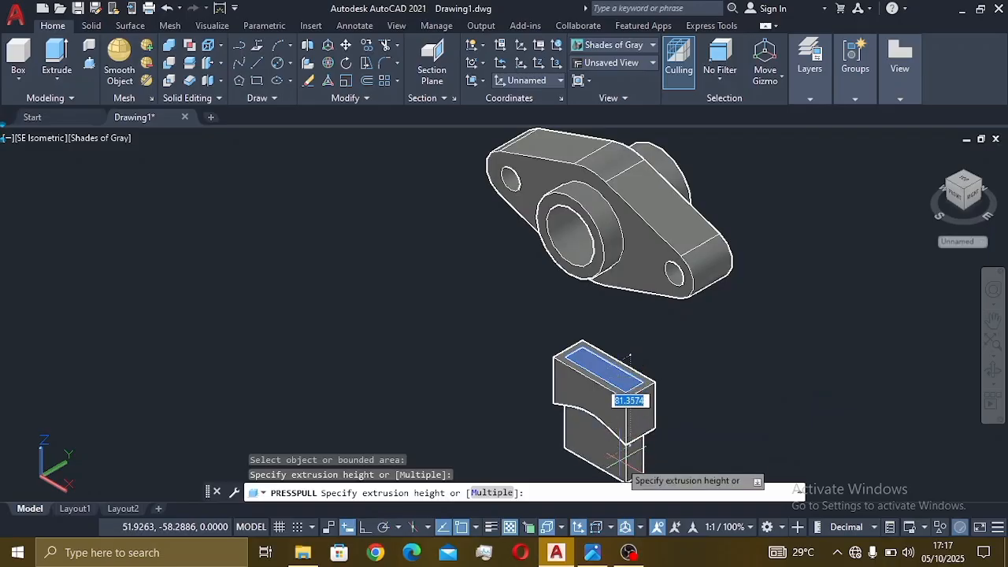
{"action": "type", "text": "30"}
{"action": "key", "text": "Return"}
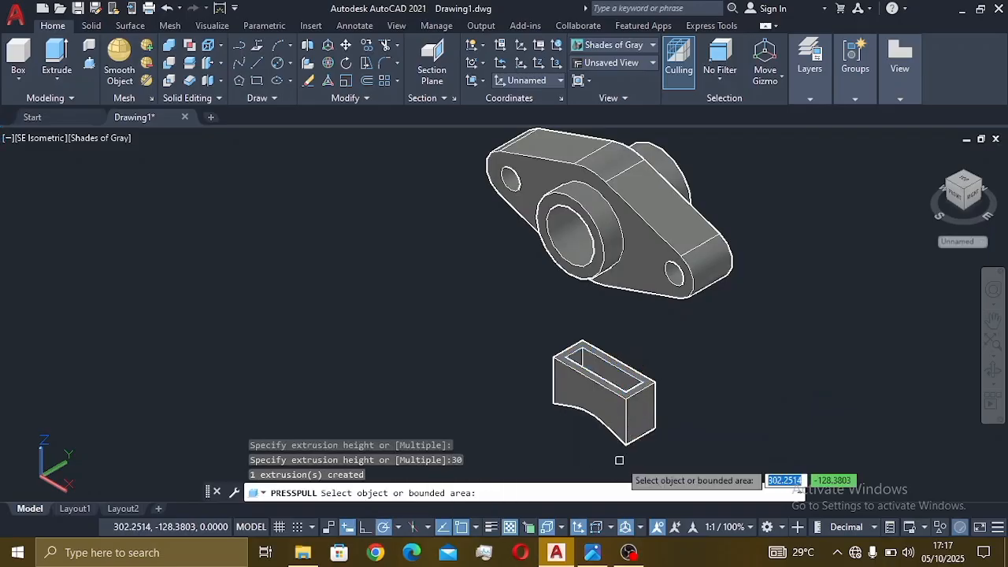
{"action": "key", "text": "Return"}
{"action": "left_click", "coordinate": [602, 418]}
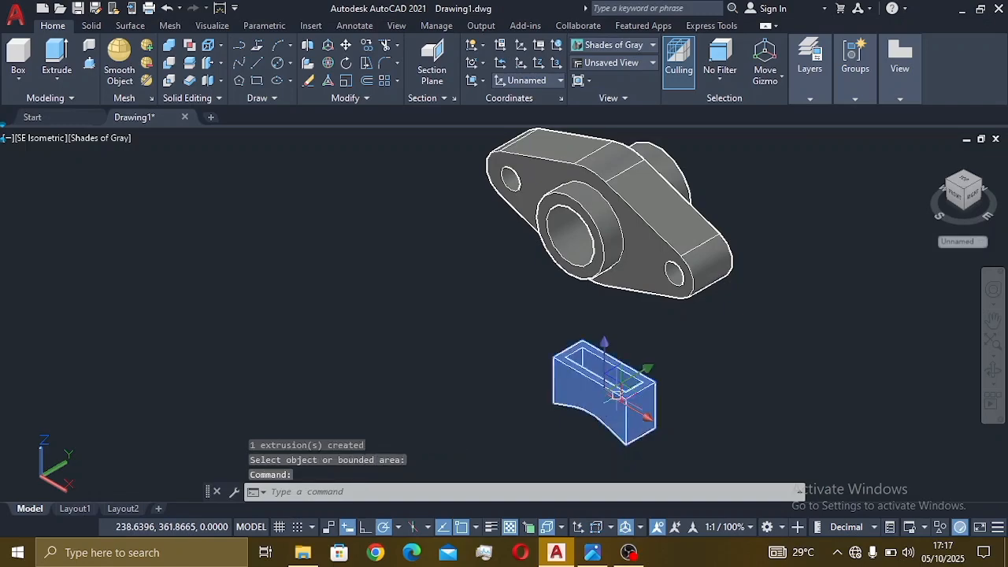
{"action": "scroll", "coordinate": [594, 426], "scroll_direction": "down", "scroll_amount": 2}
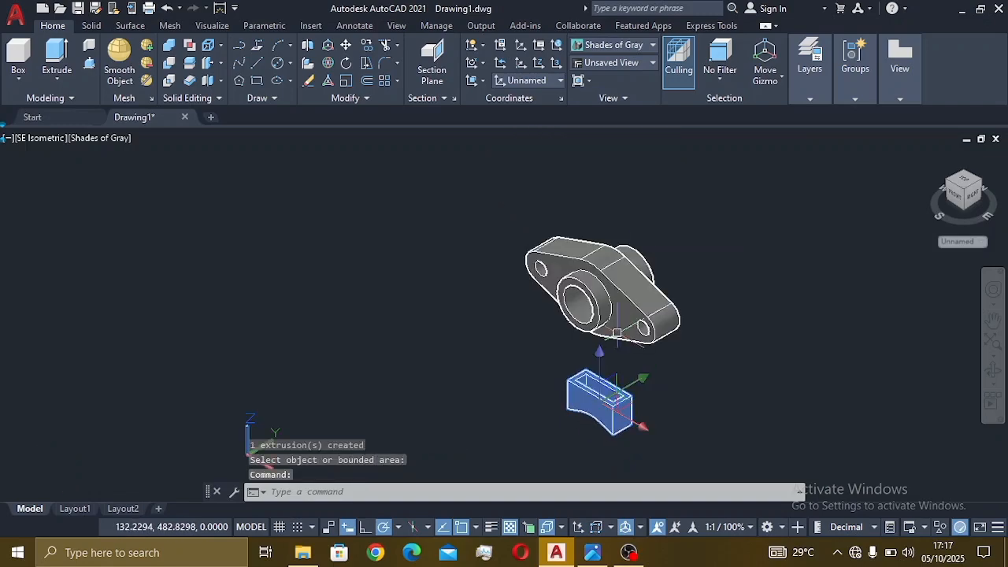
{"action": "left_click", "coordinate": [589, 255]}
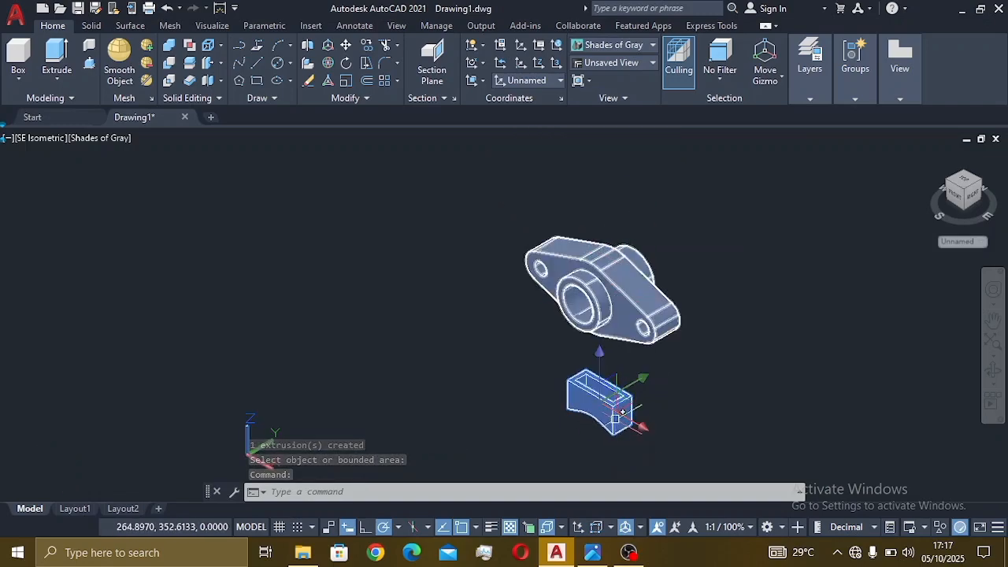
{"action": "scroll", "coordinate": [614, 419], "scroll_direction": "up", "scroll_amount": 2}
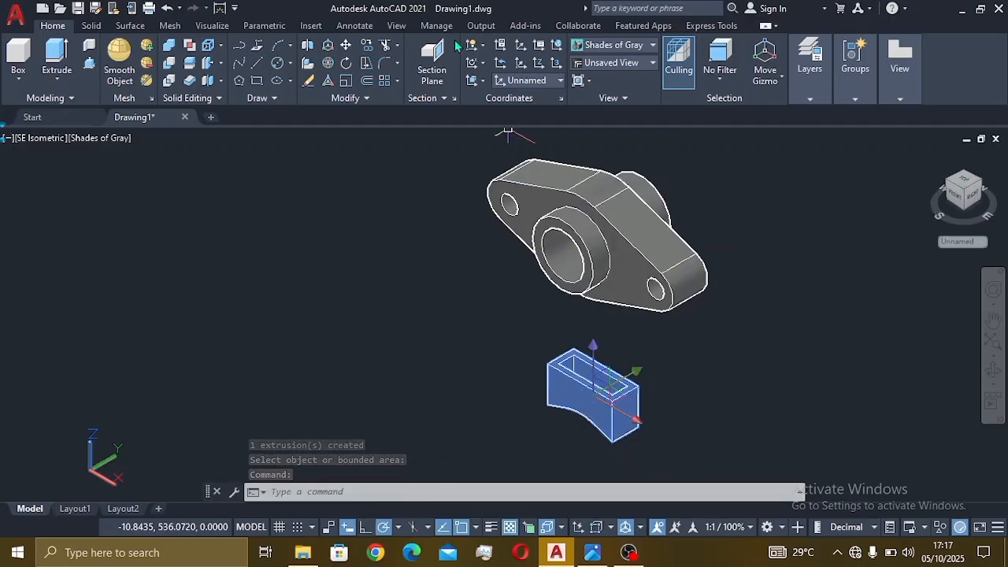
- Move the hollow box from its bottom corner onto the flange top, then check section B-B
{"action": "left_click", "coordinate": [346, 45]}
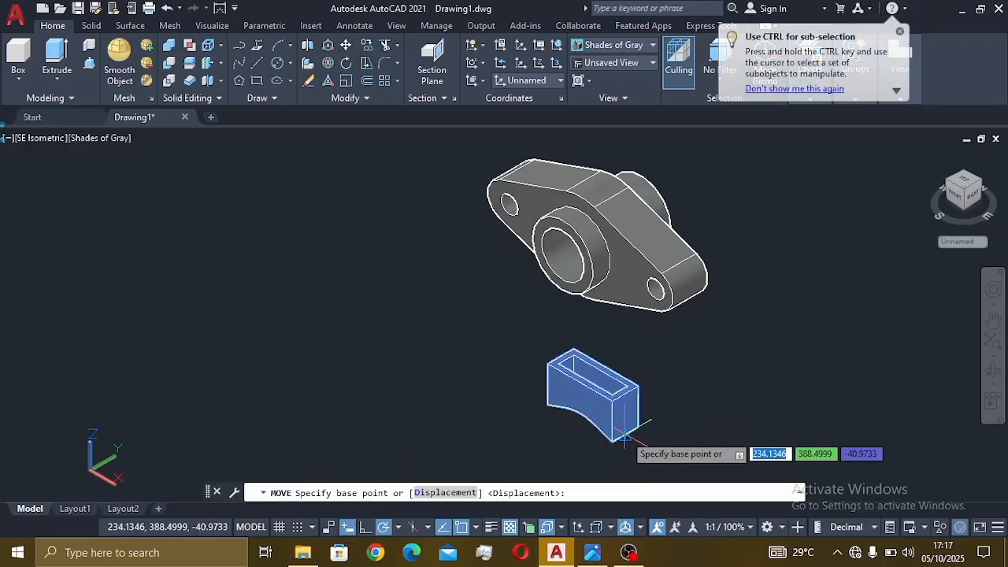
{"action": "left_click", "coordinate": [578, 417]}
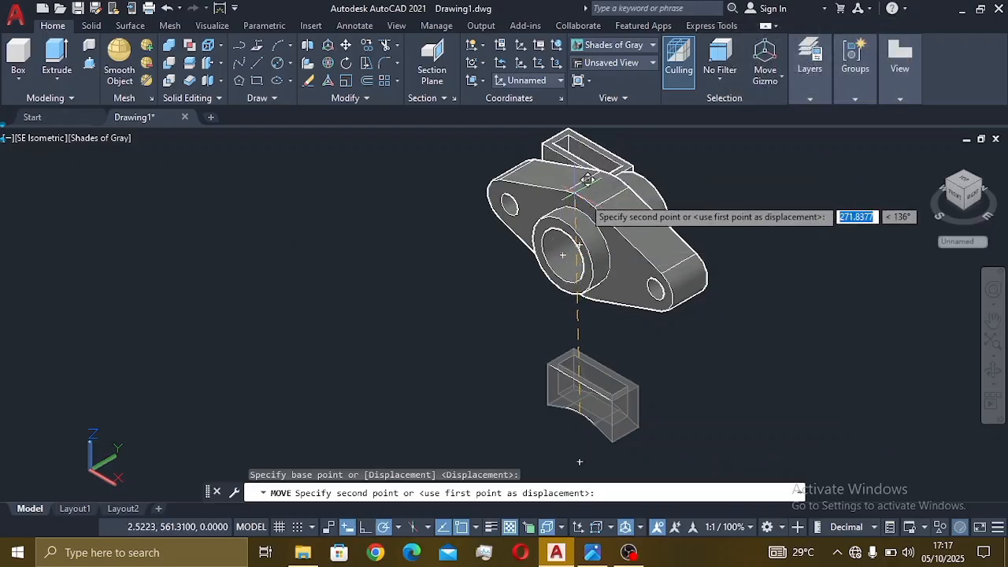
{"action": "left_click", "coordinate": [592, 182]}
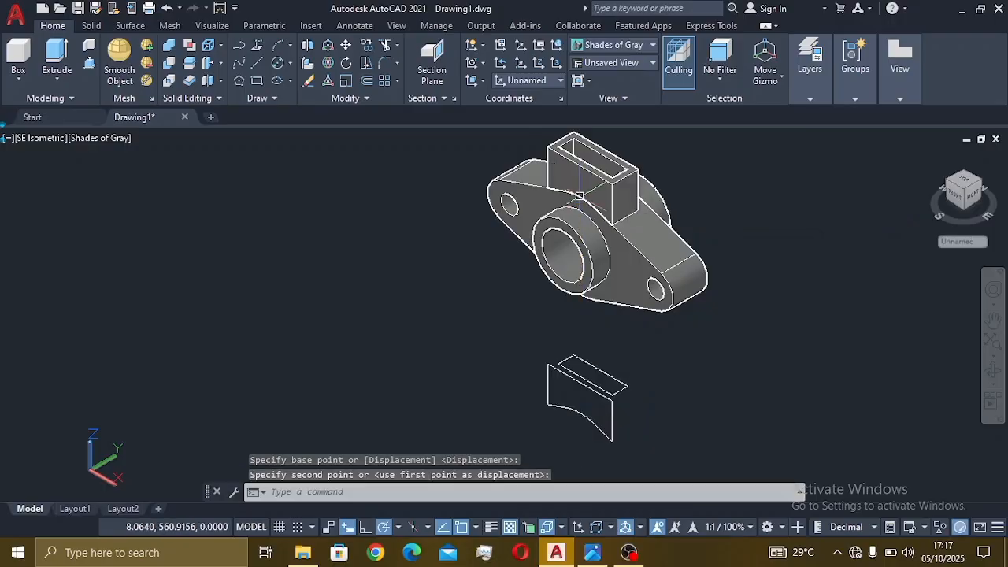
{"action": "middle_click_drag", "start_coordinate": [622, 210], "coordinate": [575, 265]}
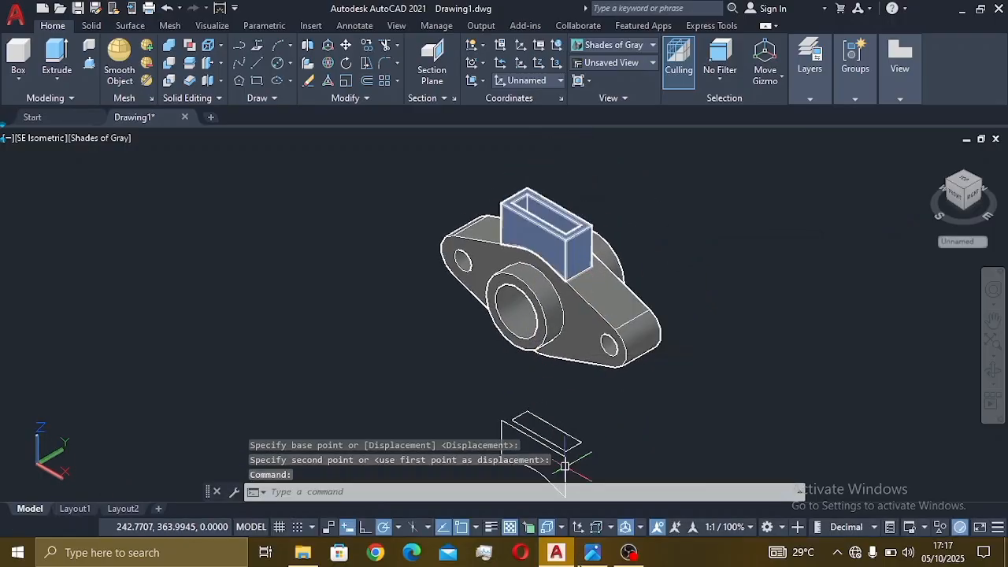
{"action": "left_click", "coordinate": [592, 552]}
{"action": "scroll", "coordinate": [374, 304], "scroll_direction": "up", "scroll_amount": 5}
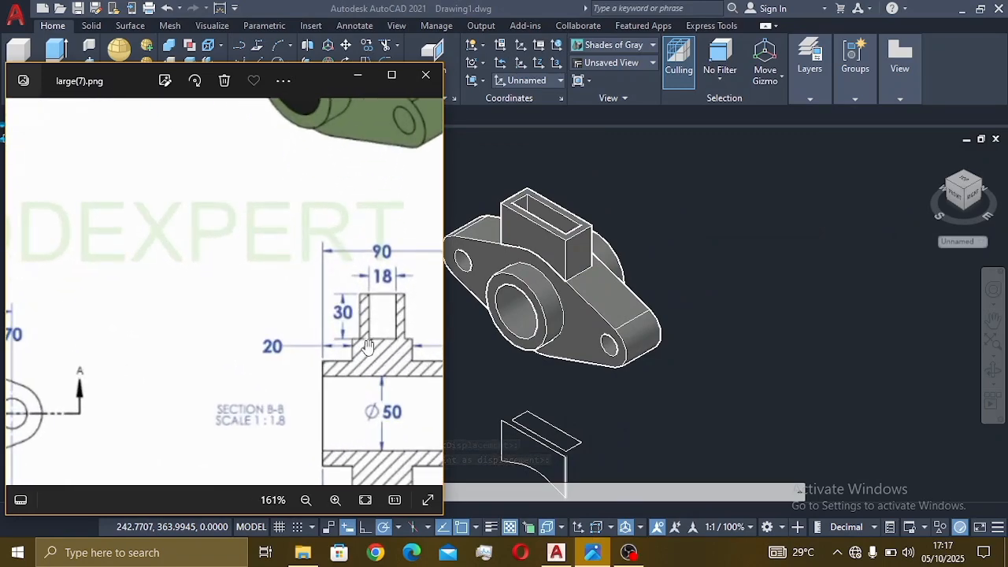
{"action": "left_click", "coordinate": [549, 352]}
- Raise the top box 5 units with MOVE
{"action": "left_click", "coordinate": [545, 229]}
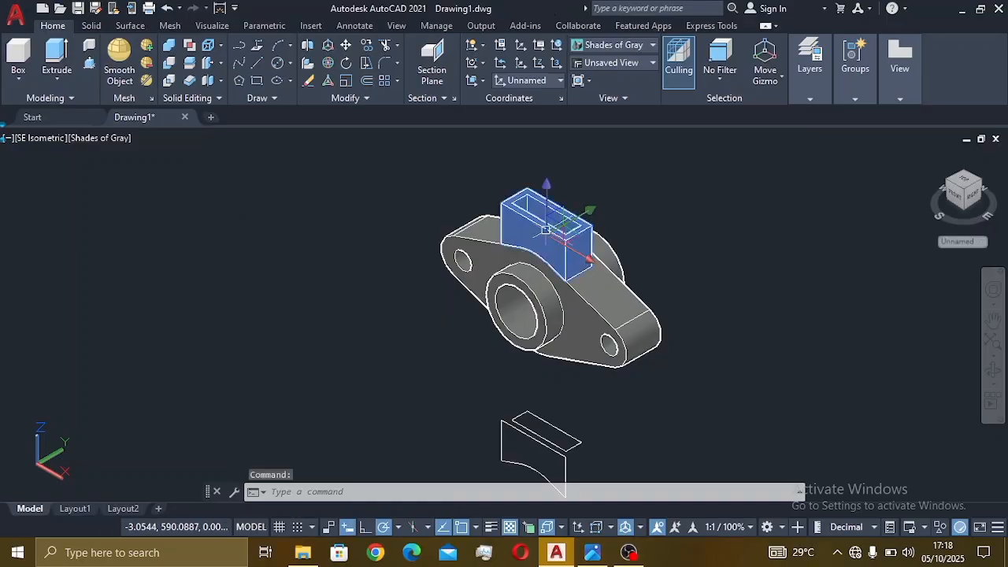
{"action": "type", "text": "m"}
{"action": "key", "text": "Return"}
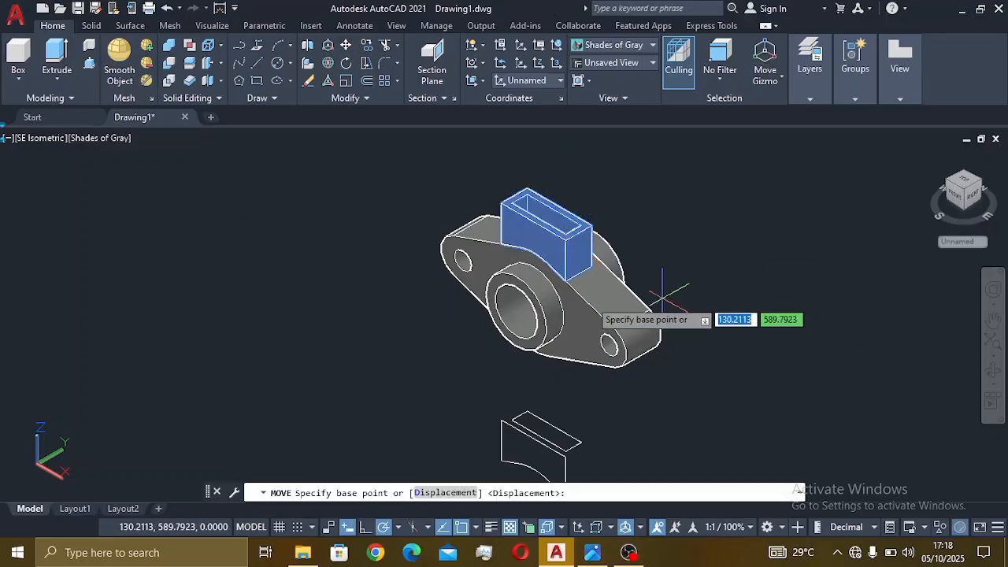
{"action": "left_click", "coordinate": [555, 247]}
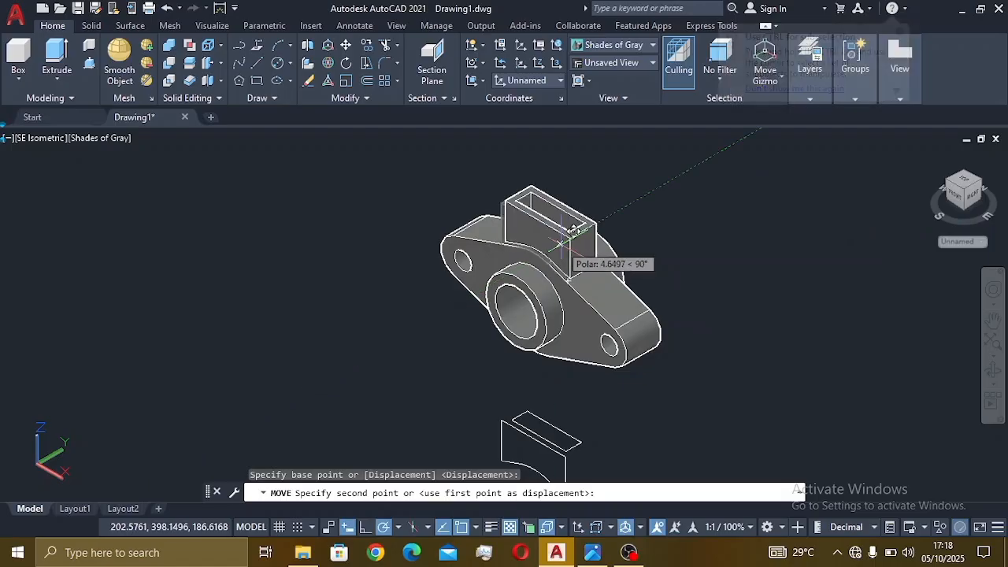
{"action": "type", "text": "5"}
{"action": "key", "text": "Return"}
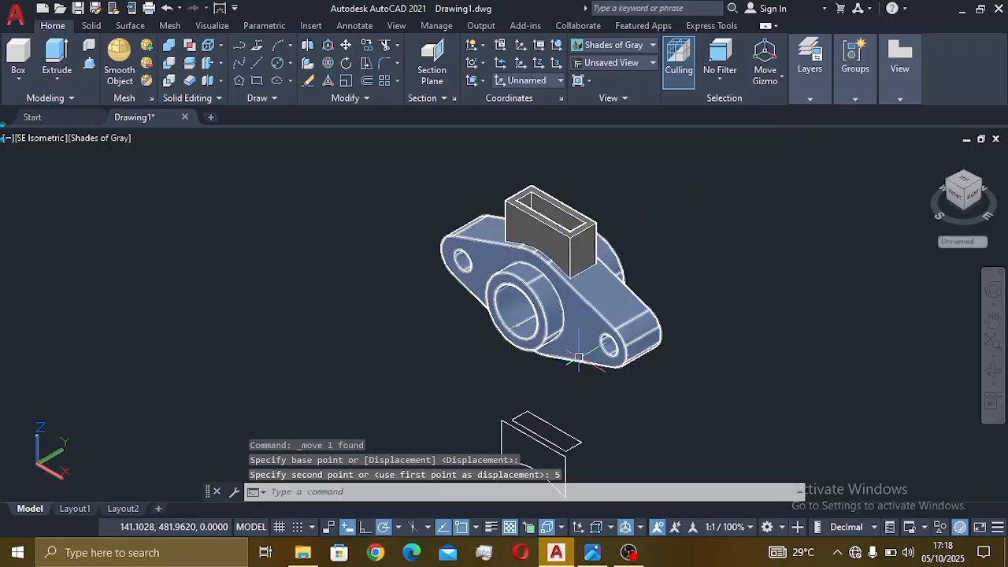
- Erase the leftover sketch outline below the part
{"action": "scroll", "coordinate": [567, 346], "scroll_direction": "down", "scroll_amount": 2}
{"action": "middle_click_drag", "start_coordinate": [590, 424], "coordinate": [646, 351]}
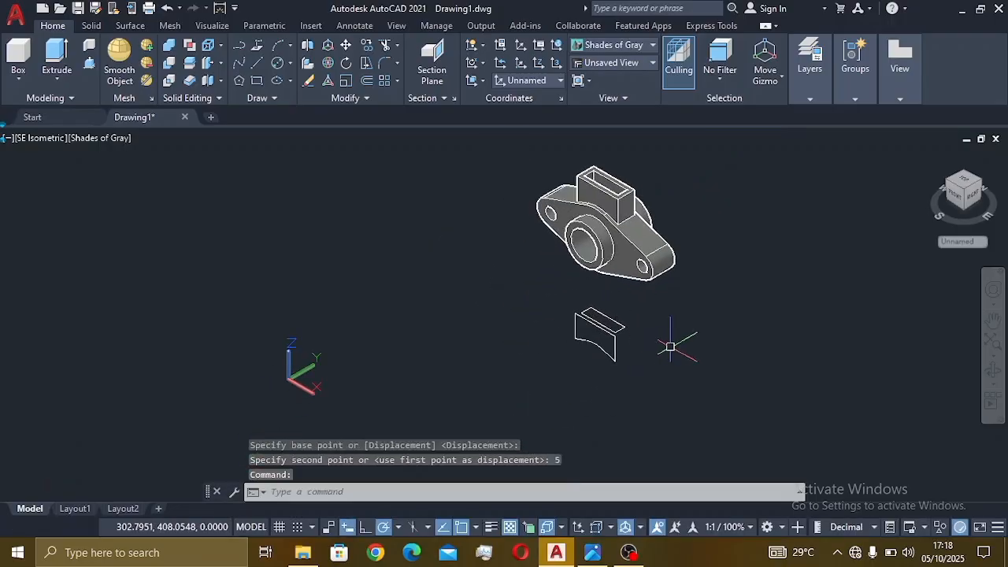
{"action": "key", "text": "Escape"}
{"action": "mouse_move", "coordinate": [666, 340]}
{"action": "left_mouse_down"}
{"action": "mouse_move", "coordinate": [612, 315]}
{"action": "mouse_move", "coordinate": [551, 346]}
{"action": "mouse_move", "coordinate": [584, 368]}
{"action": "left_mouse_up"}
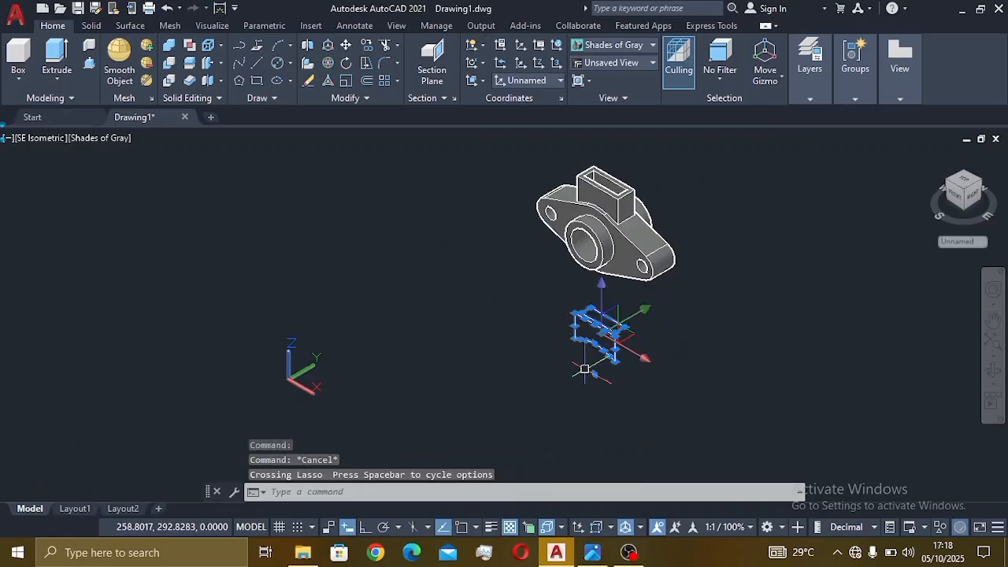
{"action": "key", "text": "Return"}
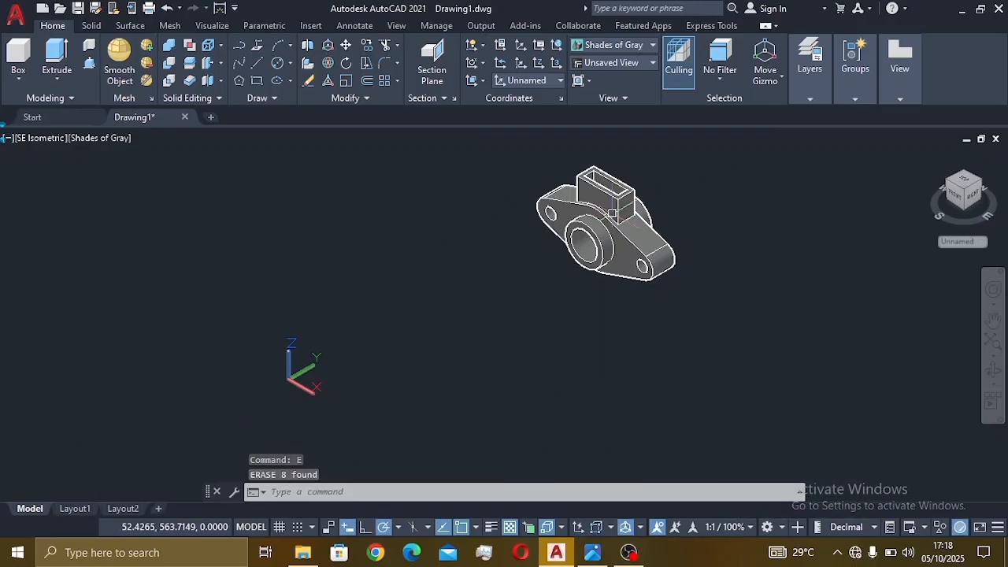
- Recentre the finished part and reopen large(7).png alongside it
{"action": "scroll", "coordinate": [602, 223], "scroll_direction": "up", "scroll_amount": 3}
{"action": "middle_click_drag", "start_coordinate": [603, 223], "coordinate": [646, 259]}
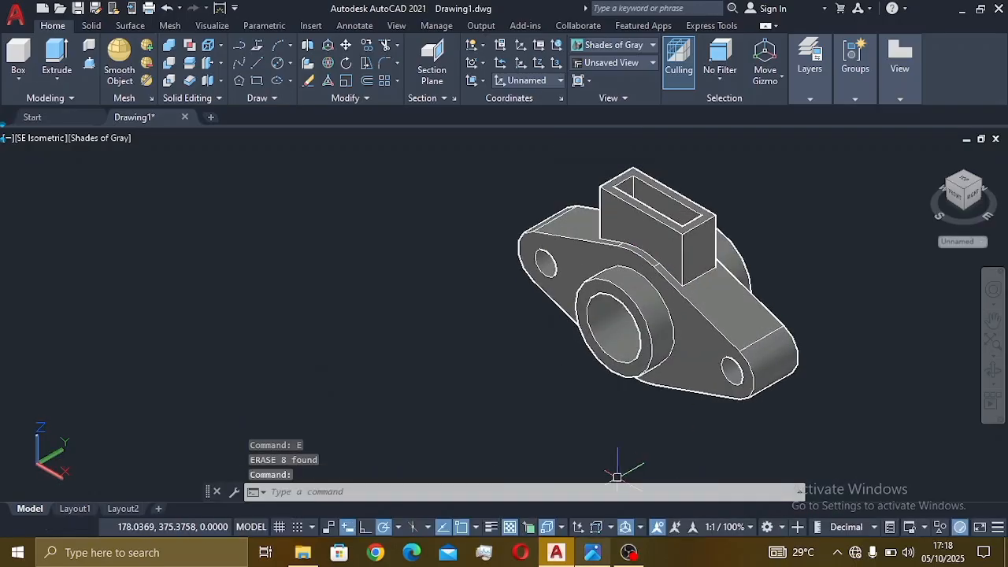
{"action": "left_click", "coordinate": [592, 552]}
{"action": "scroll", "coordinate": [236, 315], "scroll_direction": "down", "scroll_amount": 5}
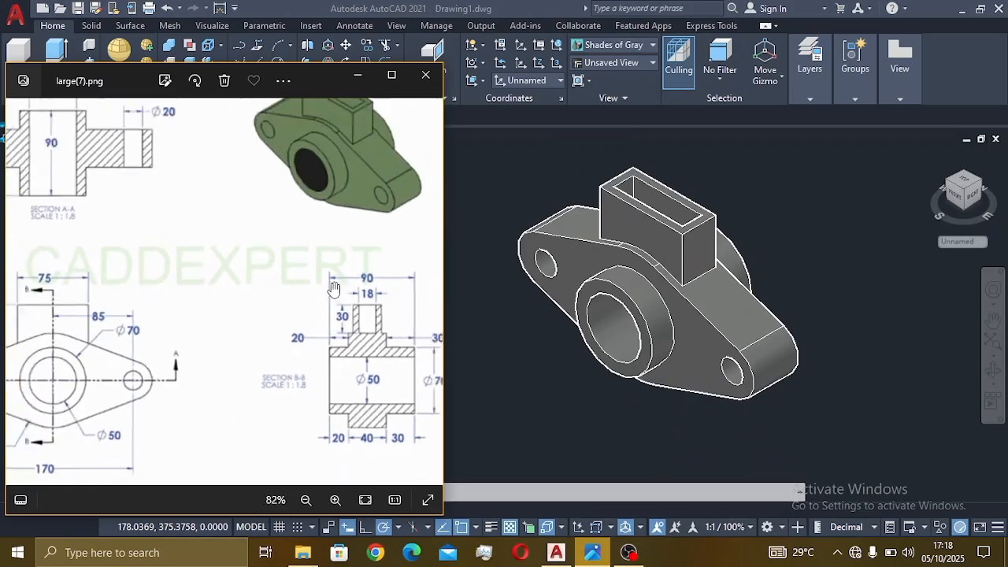